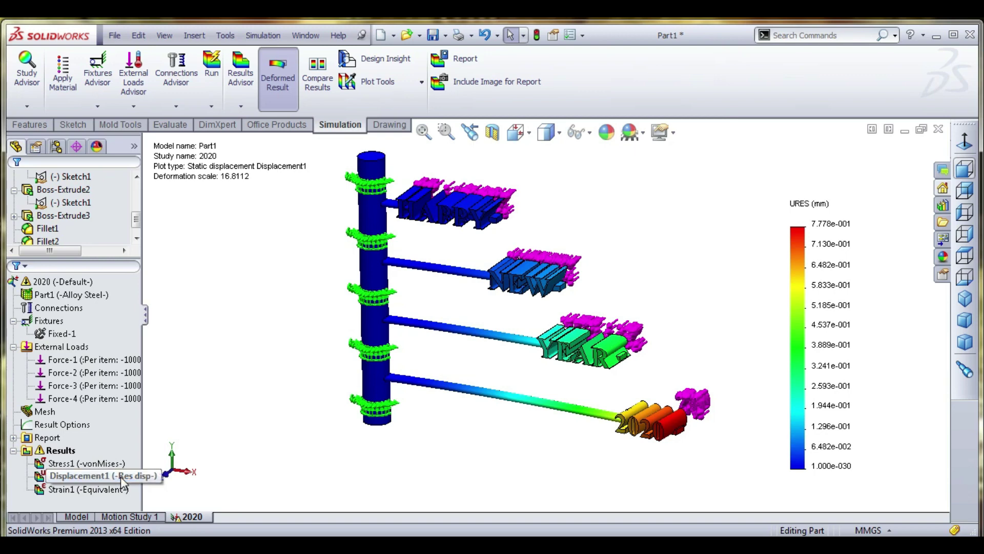
# Step: Play the animation of the Displacement1 result plot, close it, and inspect the deformed model
pyautogui.rightClick(121, 476)
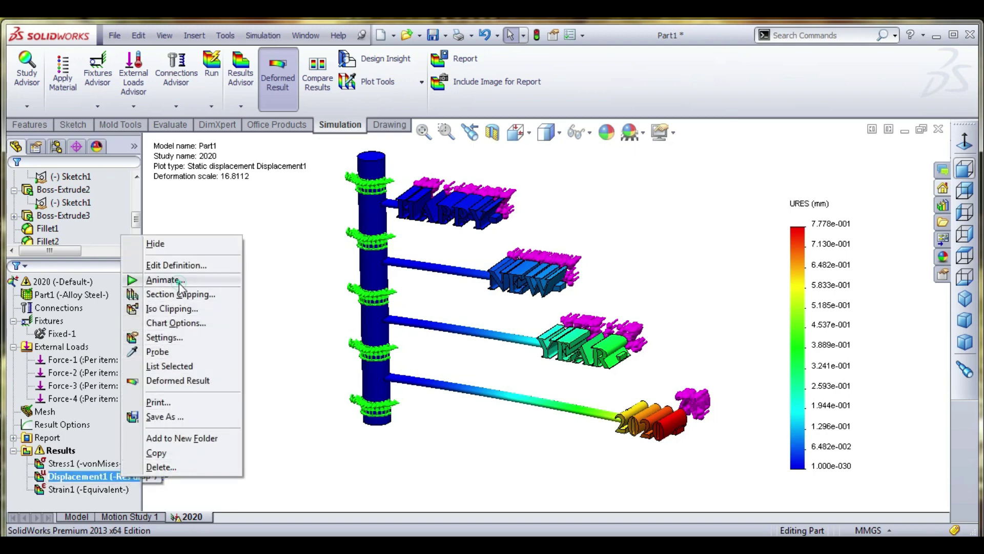
pyautogui.click(179, 285)
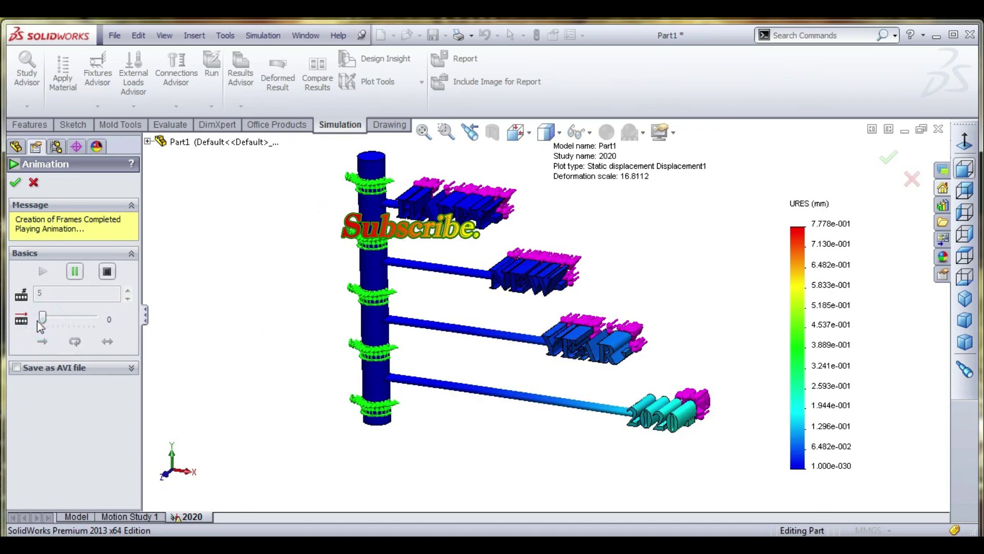
pyautogui.moveTo(42, 318)
pyautogui.mouseDown()
pyautogui.moveTo(94, 319)
pyautogui.moveTo(42, 318)
pyautogui.mouseUp()
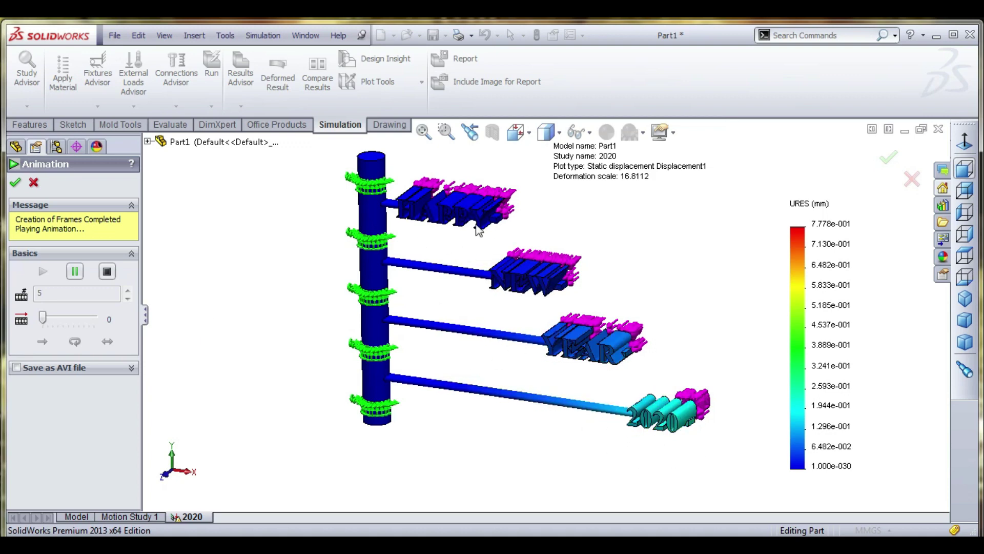
pyautogui.click(15, 182)
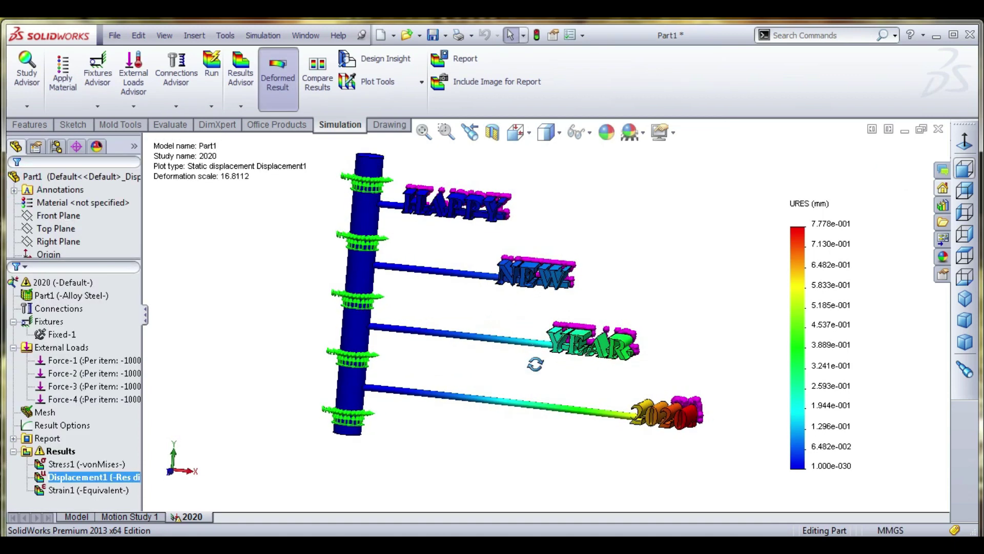
pyautogui.moveTo(536, 364); pyautogui.dragTo(487, 334, button='middle')
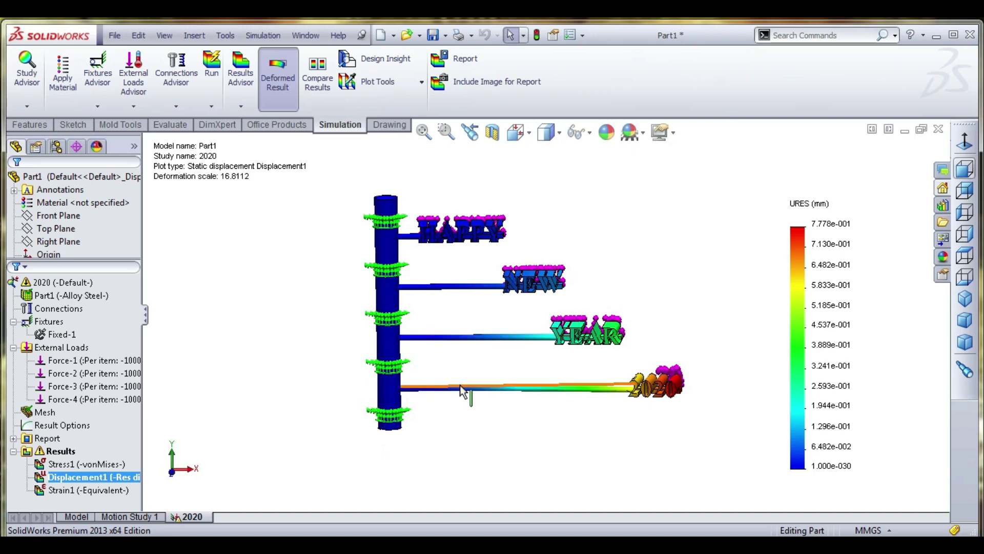
# Step: Show the Strain1 result plot and play its animation, closing the animation when done
pyautogui.rightClick(101, 490)
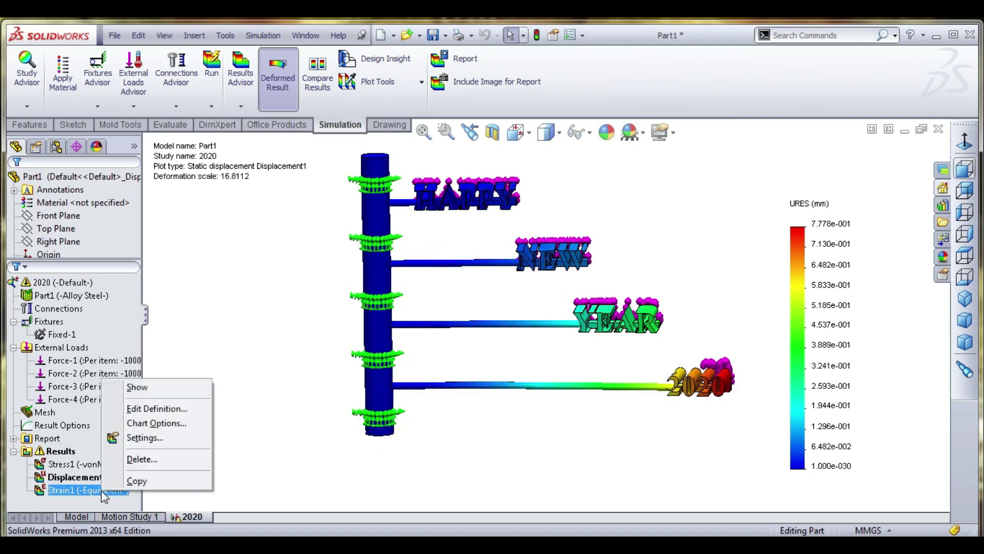
pyautogui.click(137, 388)
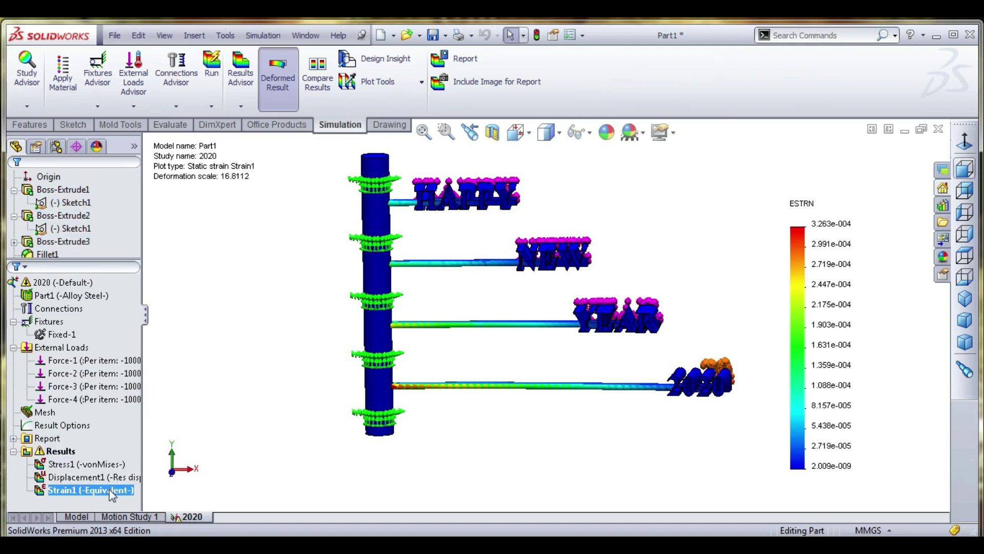
pyautogui.rightClick(112, 494)
pyautogui.click(146, 306)
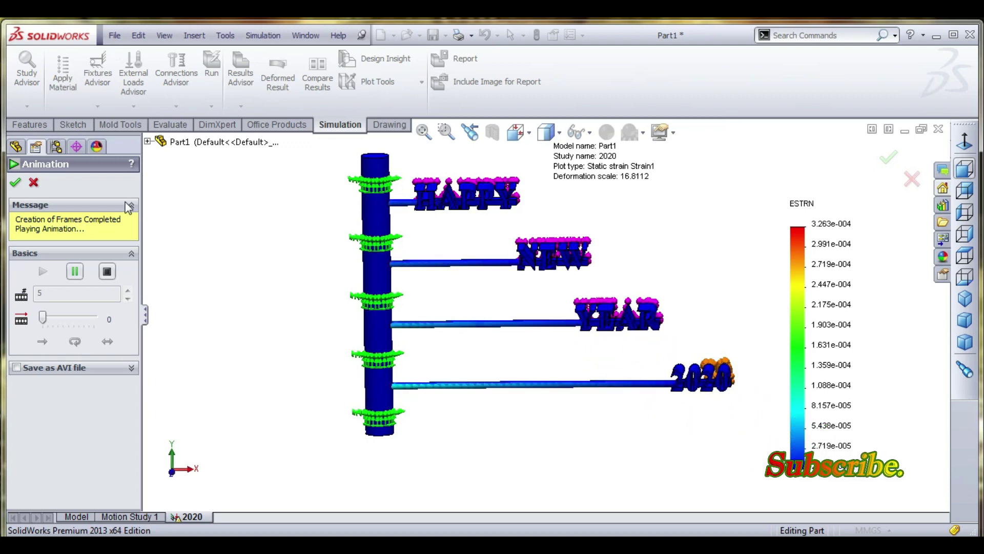
pyautogui.click(15, 183)
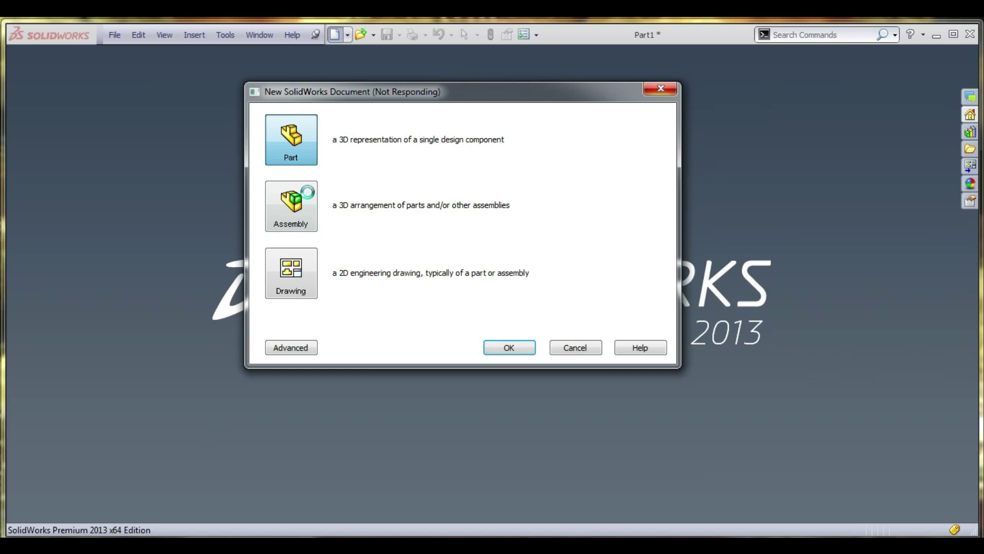
# Step: Create a new part document and start a sketch on the Front Plane
pyautogui.press('Return')
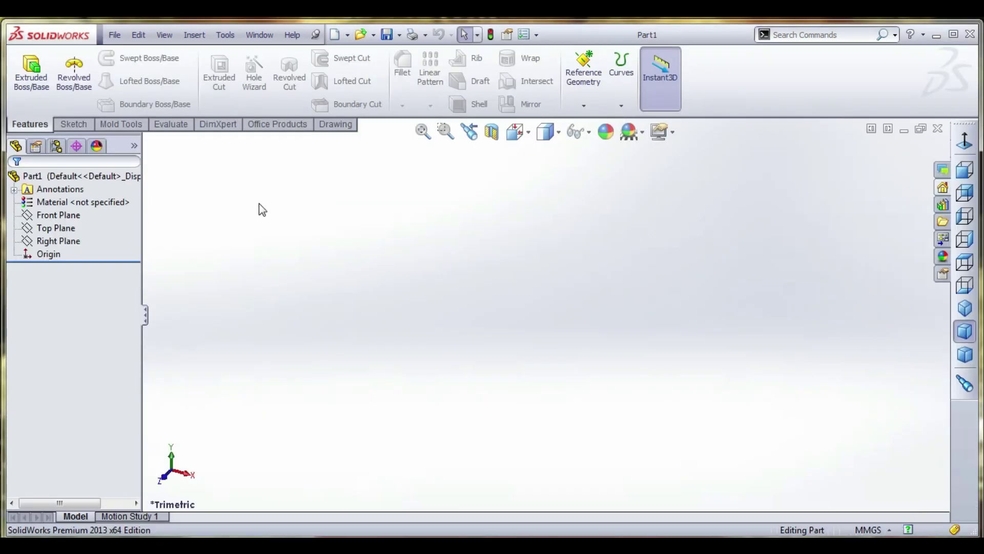
pyautogui.click(74, 124)
pyautogui.click(24, 66)
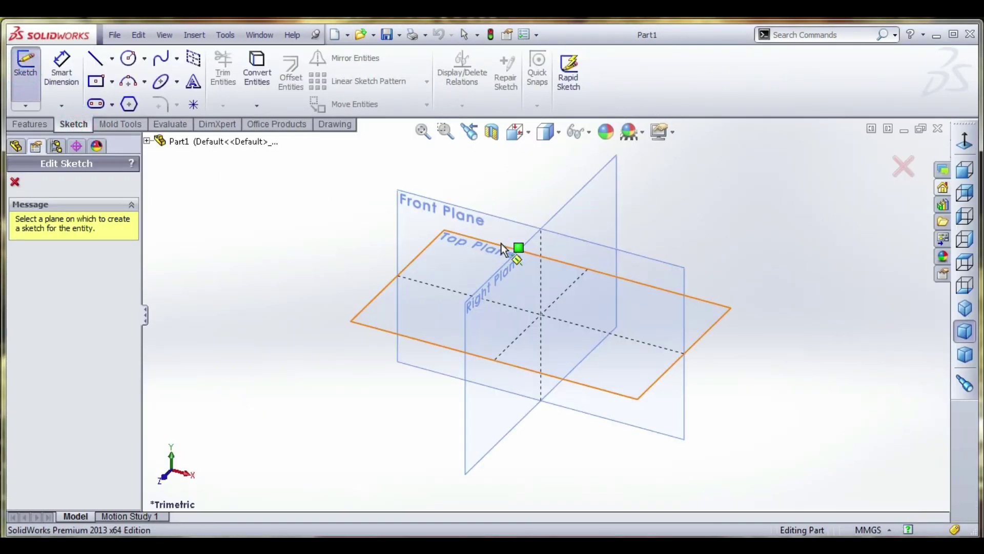
pyautogui.click(471, 218)
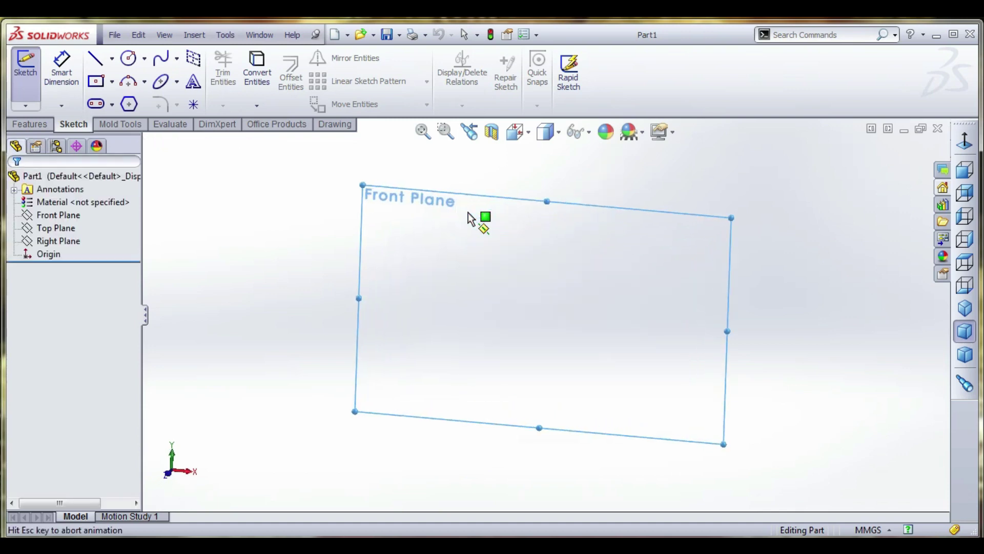
# Step: Draw a vertical centerline about 136 mm long through the origin, extending above and below it
pyautogui.click(111, 58)
pyautogui.click(103, 88)
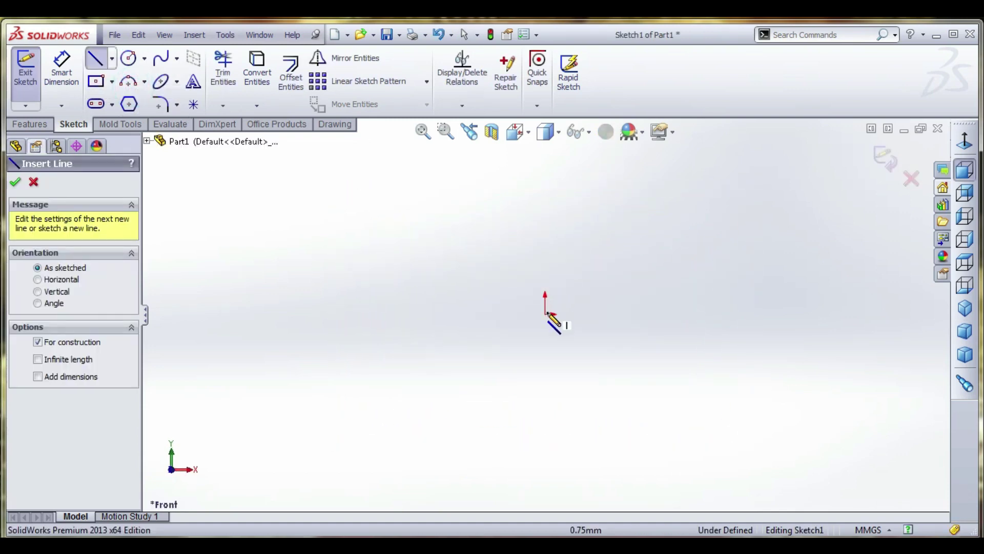
pyautogui.click(545, 313)
pyautogui.doubleClick(545, 154)
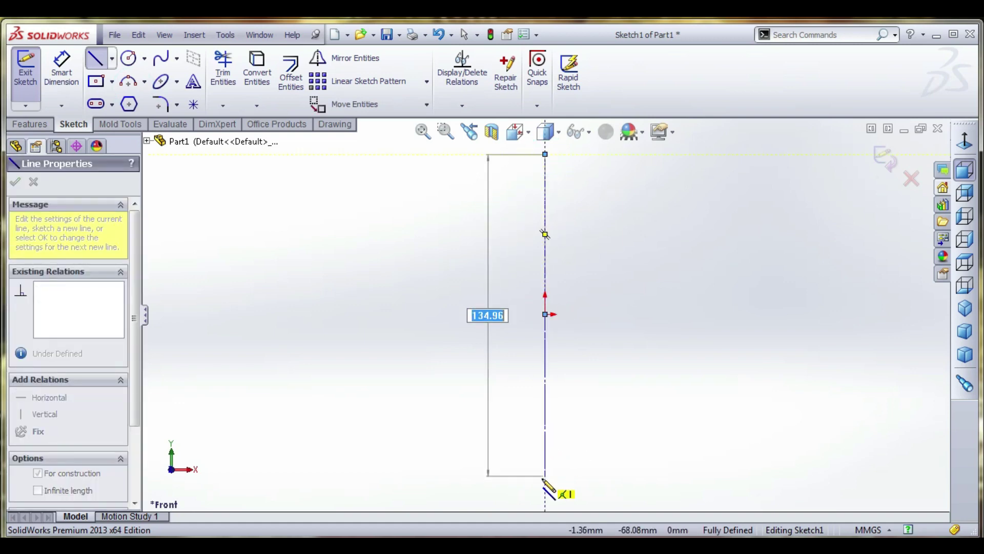
pyautogui.click(545, 472)
pyautogui.click(545, 475)
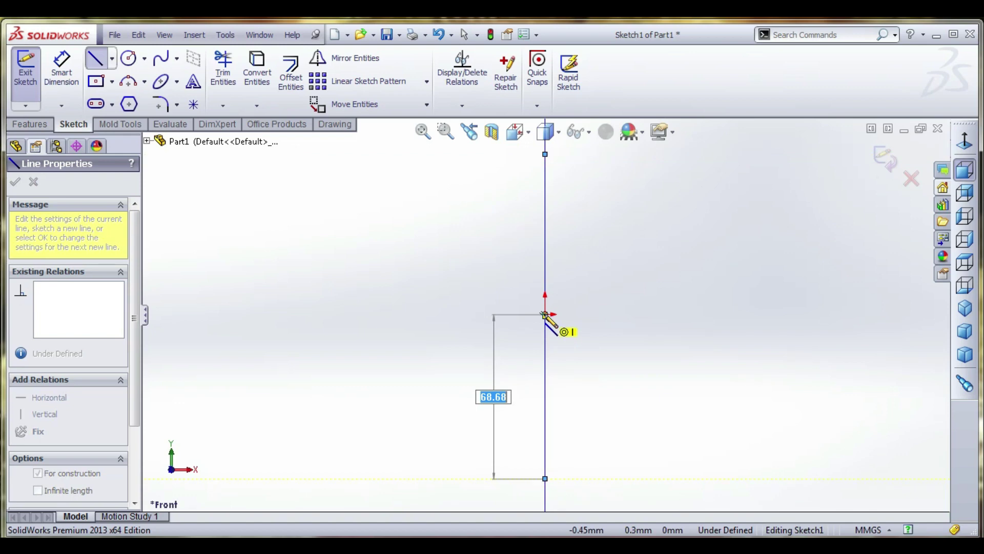
# Step: Draw a horizontal centerline about 175 mm long through the origin and finish the line command
pyautogui.click(545, 313)
pyautogui.click(350, 314)
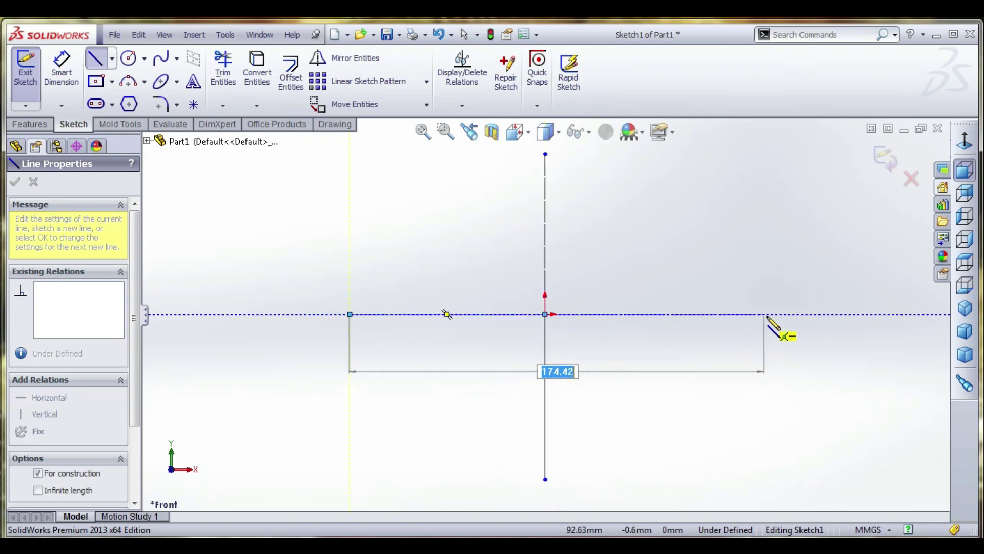
pyautogui.click(767, 314)
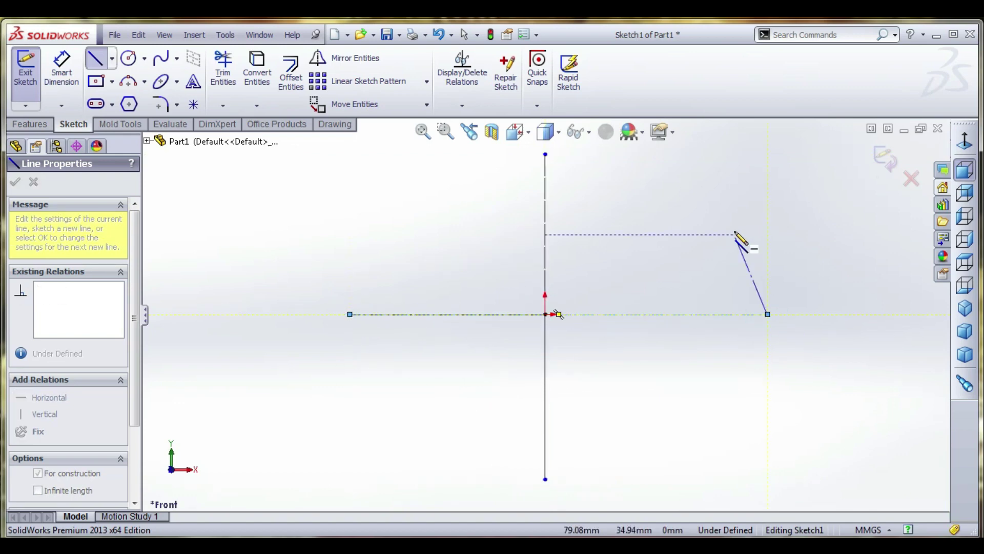
pyautogui.rightClick(738, 135)
pyautogui.click(782, 171)
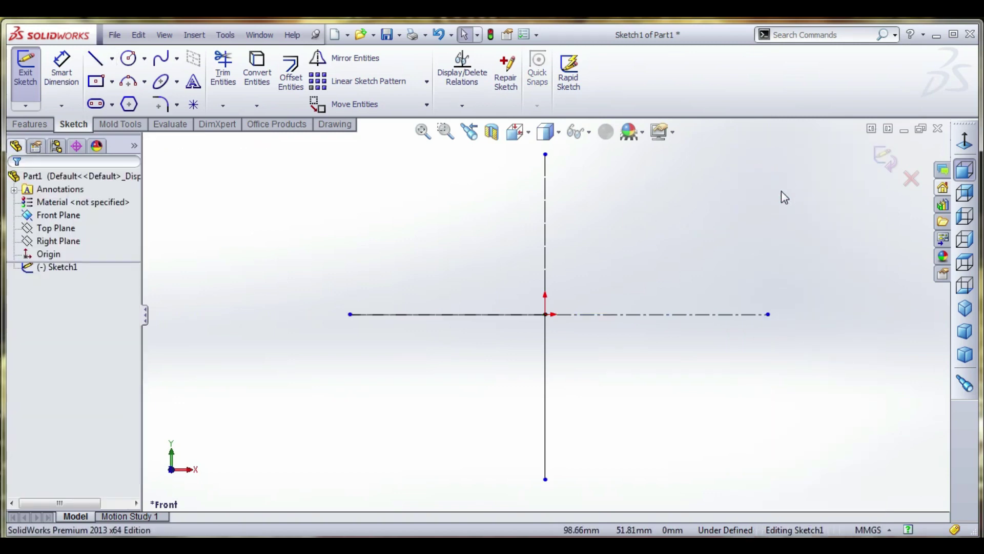
# Step: Sketch a narrow corner rectangle about 8 mm wide and 115 mm tall around the vertical centerline
pyautogui.click(95, 81)
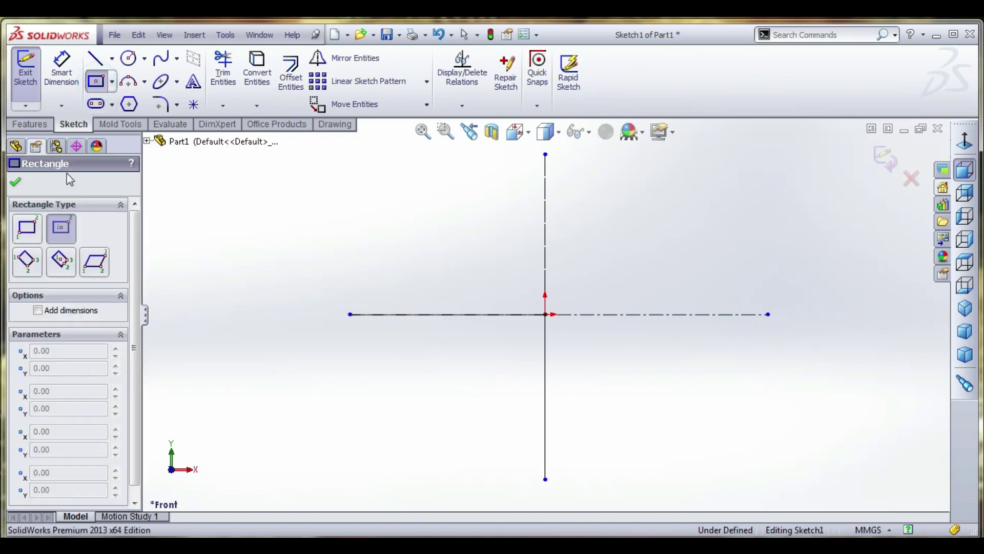
pyautogui.click(536, 173)
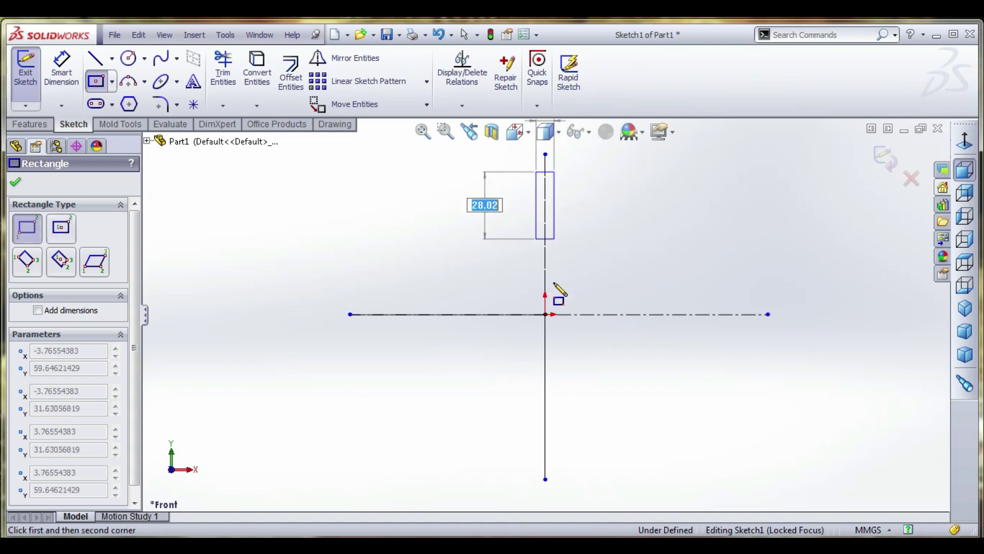
pyautogui.click(555, 447)
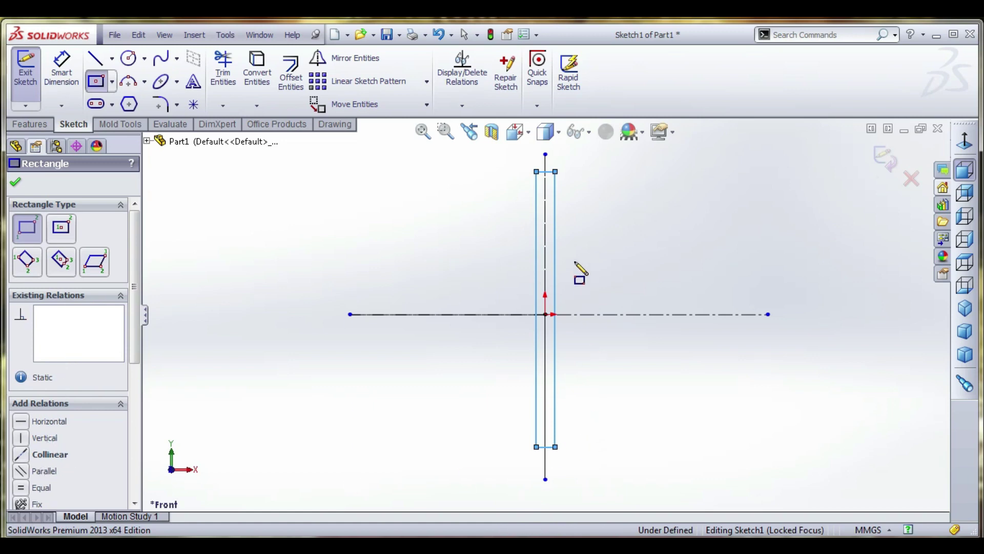
pyautogui.press('Escape')
# Step: Make the rectangle's two top corners symmetric about the vertical centerline
pyautogui.click(555, 171)
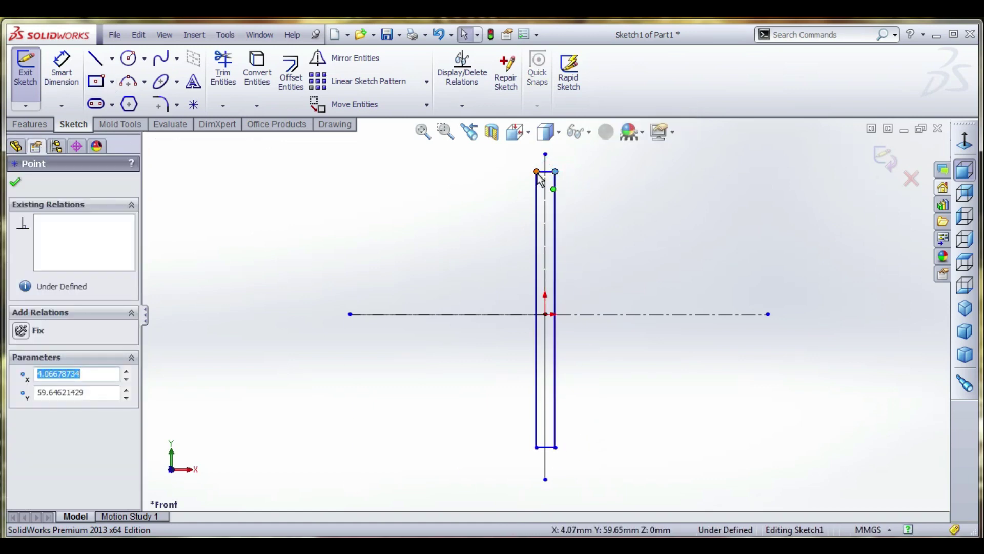
pyautogui.keyDown('ctrl'); pyautogui.click(537, 172); pyautogui.keyUp('ctrl')
pyautogui.keyDown('ctrl'); pyautogui.click(544, 162); pyautogui.keyUp('ctrl')
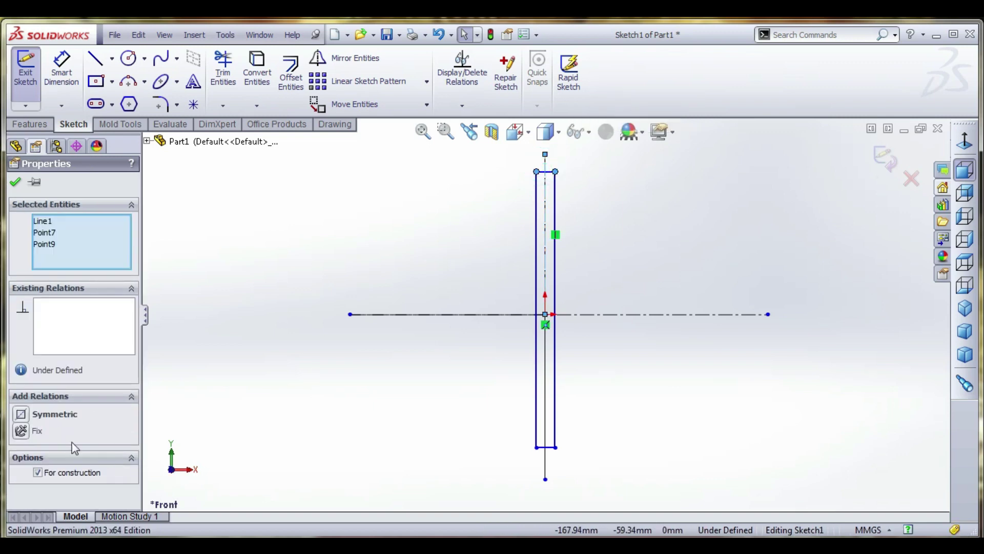
pyautogui.click(21, 414)
pyautogui.click(16, 182)
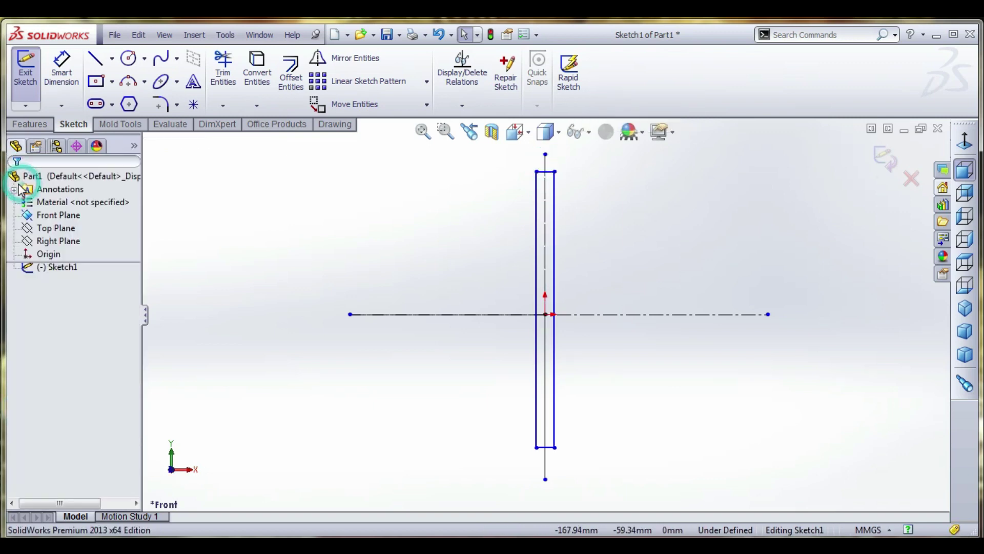
# Step: Dimension the rectangle's long vertical side at 120 mm
pyautogui.click(72, 72)
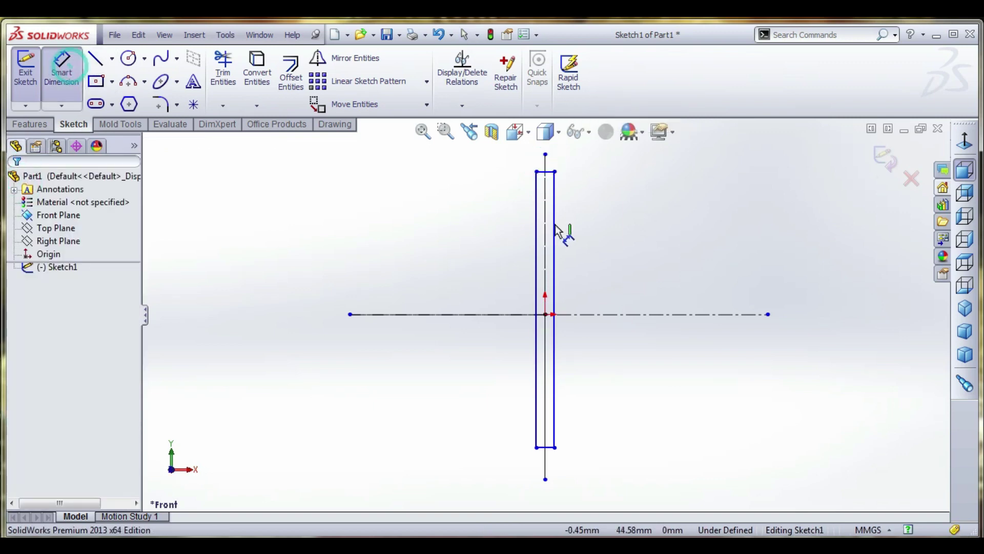
pyautogui.click(534, 230)
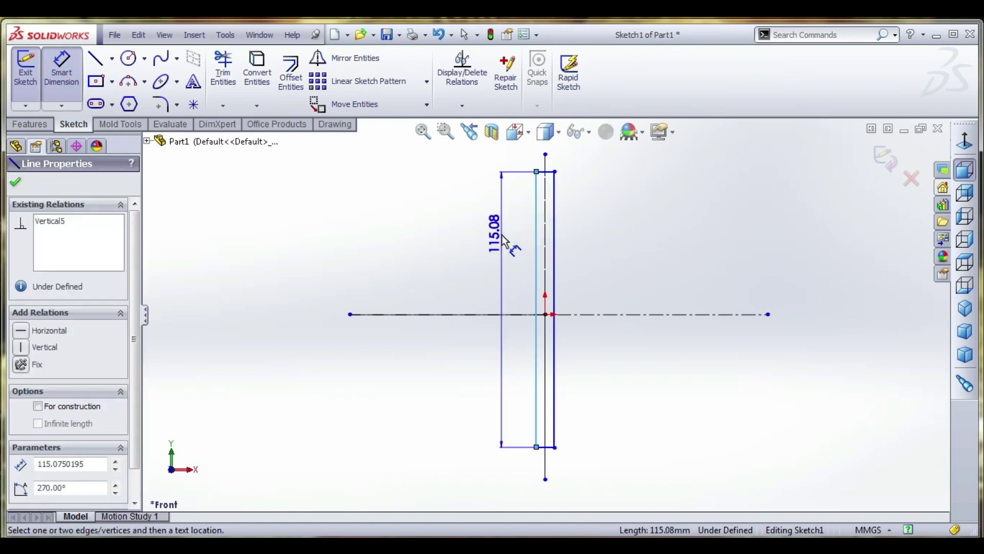
pyautogui.click(502, 233)
pyautogui.write('120')
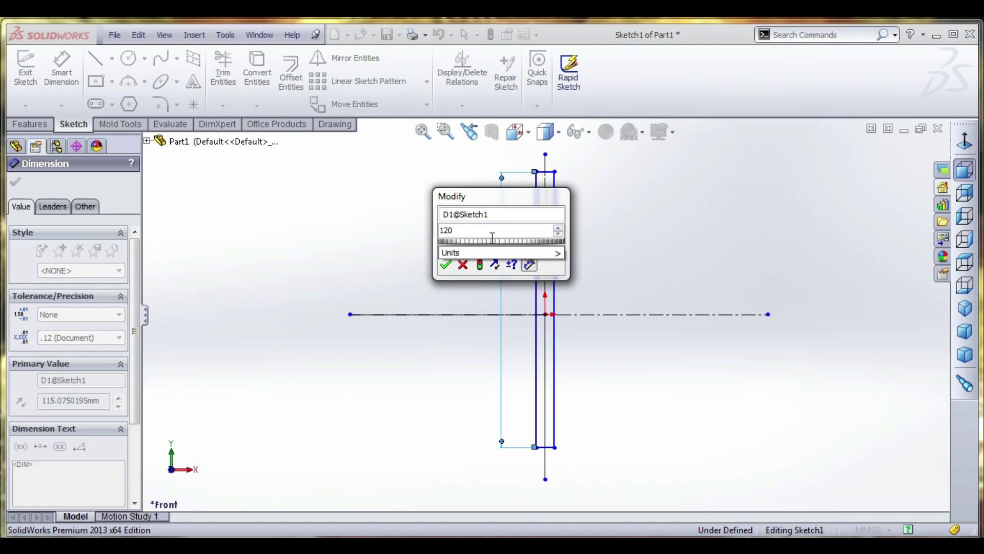
pyautogui.press('Return')
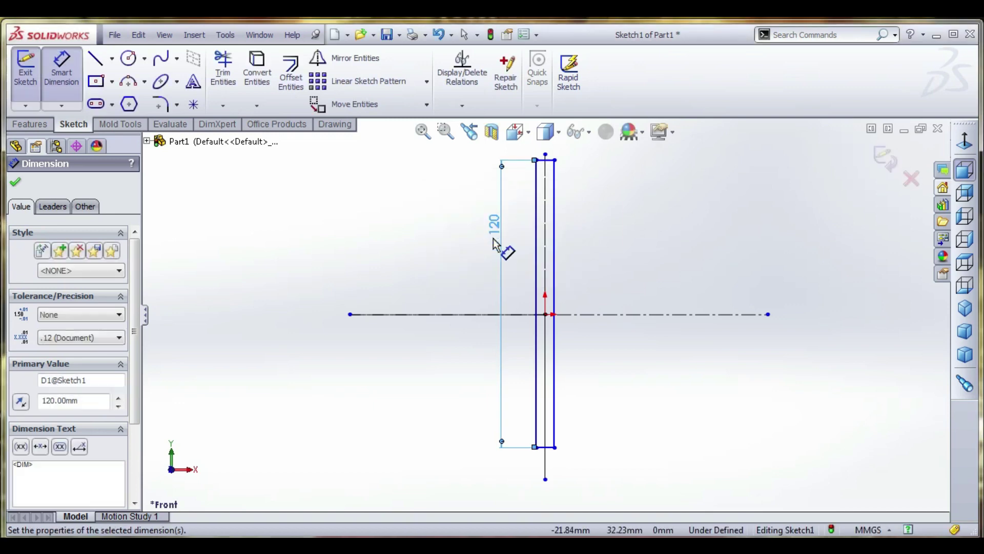
pyautogui.rightClick(438, 213)
pyautogui.click(457, 216)
pyautogui.rightClick(457, 215)
pyautogui.click(417, 187)
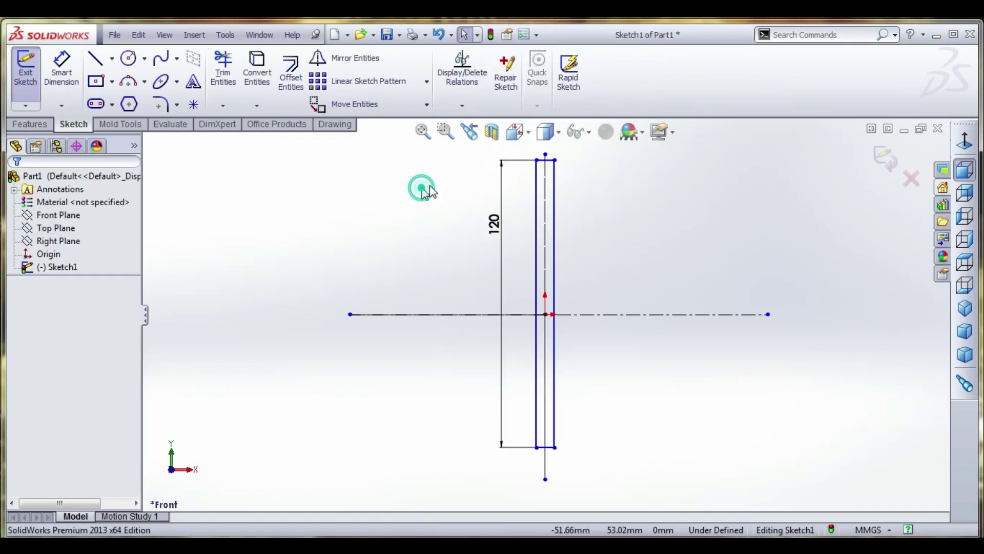
# Step: Make the rectangle's upper and lower right corners symmetric about the horizontal centerline
pyautogui.keyDown('ctrl'); pyautogui.click(555, 446); pyautogui.keyUp('ctrl')
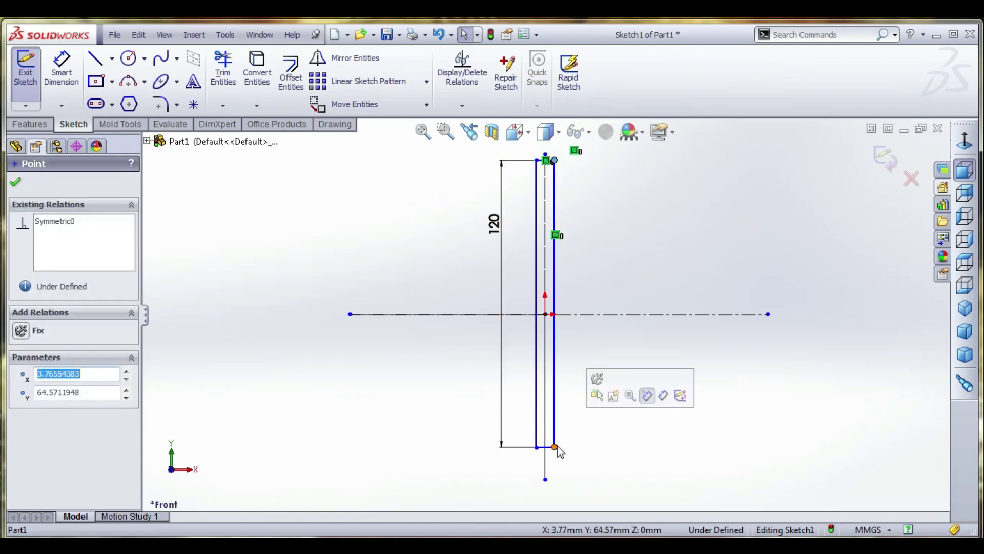
pyautogui.click(594, 315)
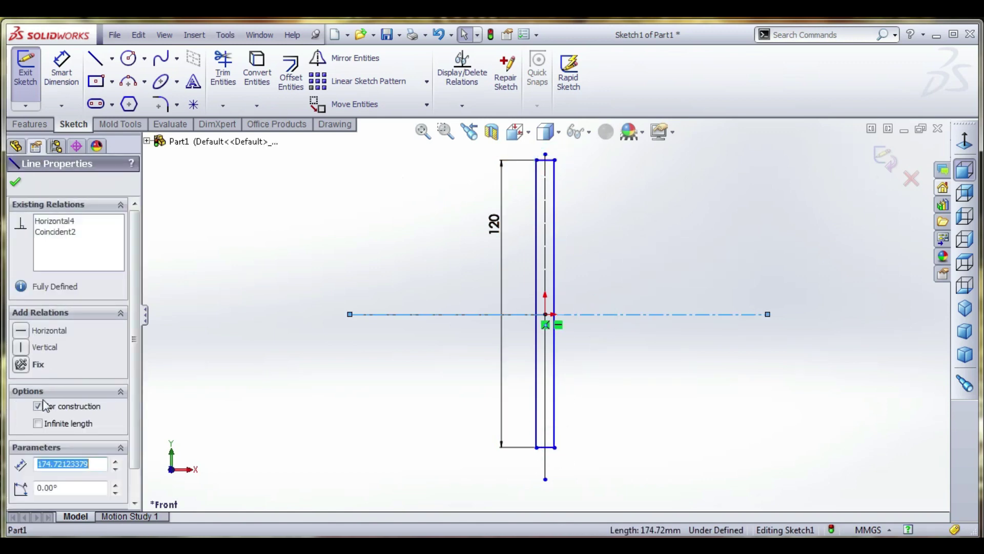
pyautogui.click(555, 161)
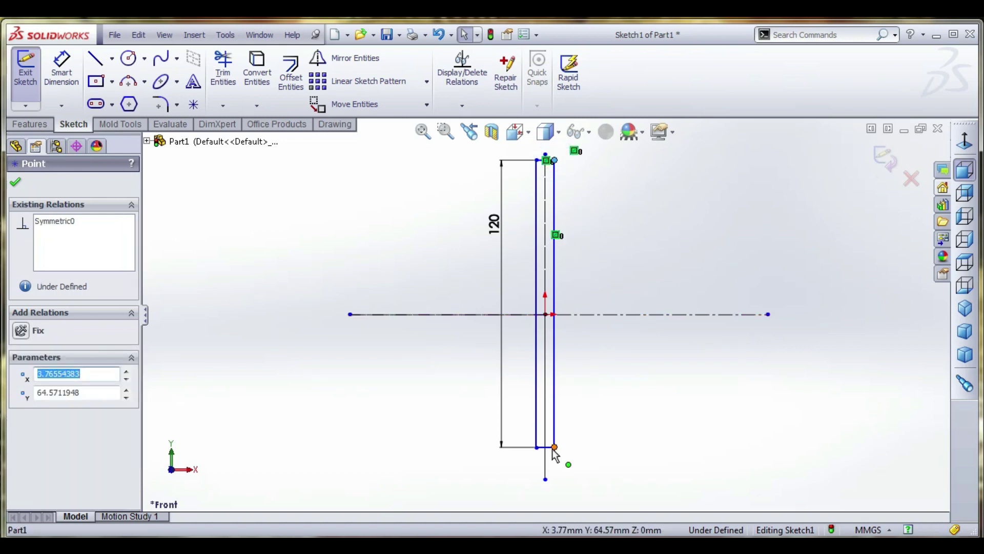
pyautogui.keyDown('ctrl'); pyautogui.click(554, 448); pyautogui.keyUp('ctrl')
pyautogui.keyDown('ctrl'); pyautogui.click(620, 315); pyautogui.keyUp('ctrl')
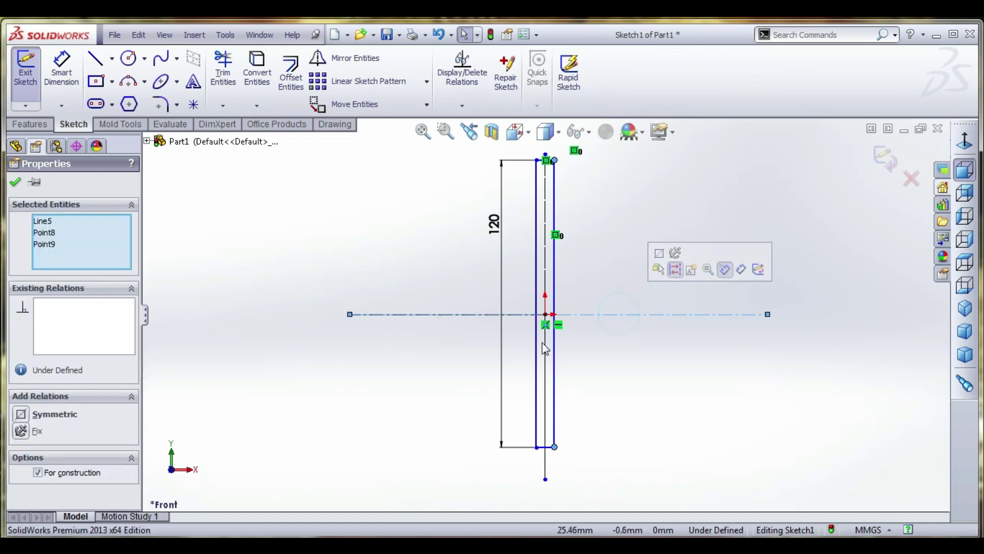
pyautogui.click(30, 413)
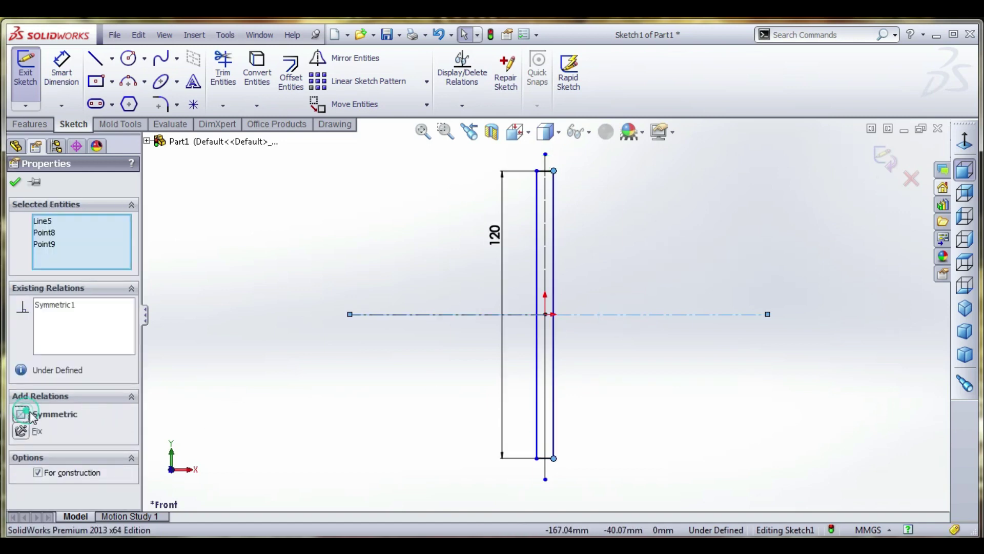
pyautogui.click(619, 292)
# Step: Dimension the pole rectangle's top edge at 20 mm
pyautogui.press('d')
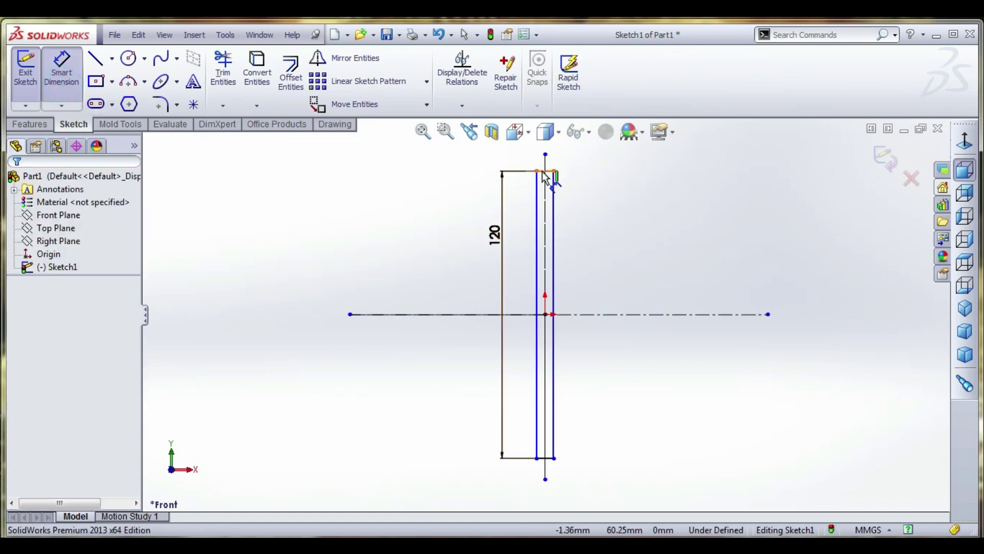
pyautogui.click(544, 171)
pyautogui.click(589, 171)
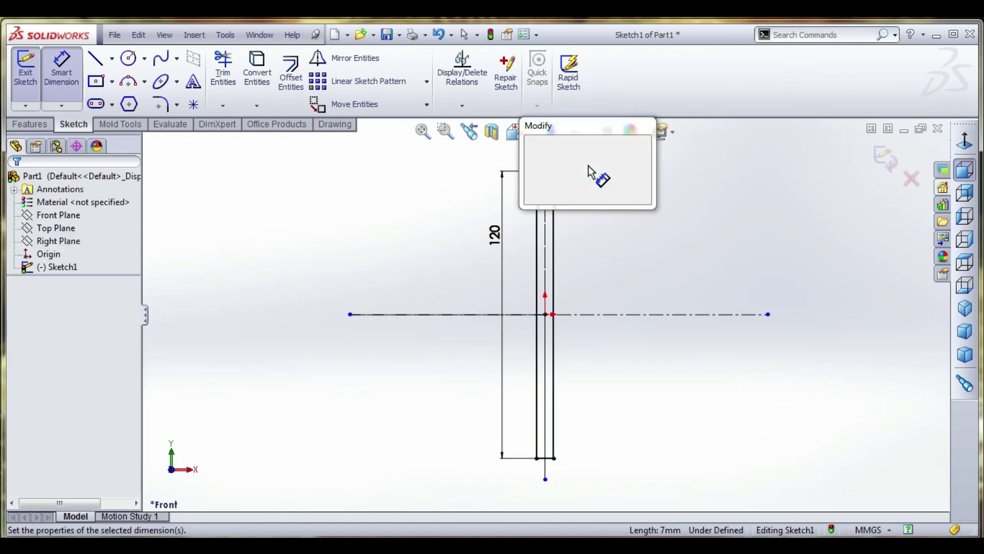
pyautogui.write('20')
pyautogui.press('Return')
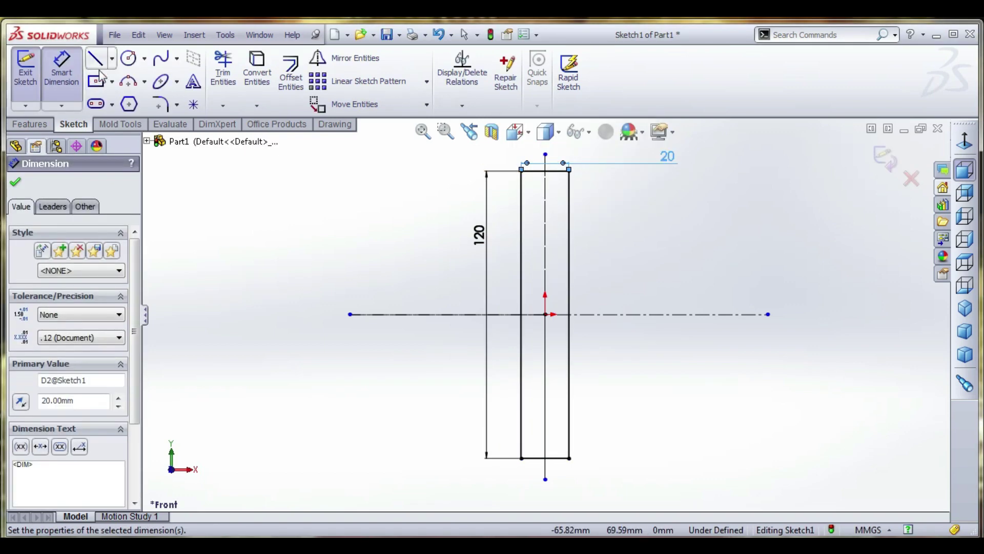
# Step: Sketch two corner rectangles extending right from the vertical centerline above the origin, the upper one about 72 mm long and 12 mm tall
pyautogui.click(99, 88)
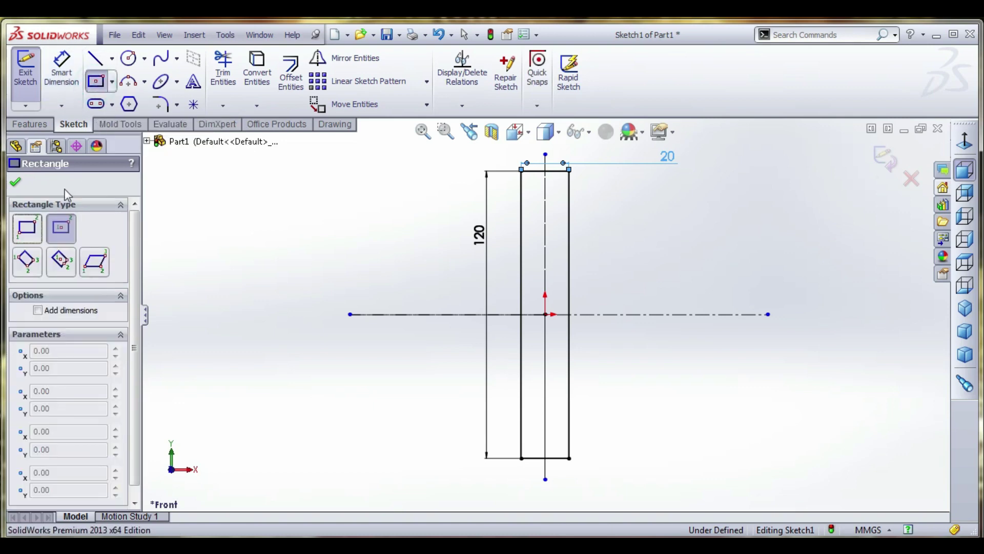
pyautogui.click(38, 230)
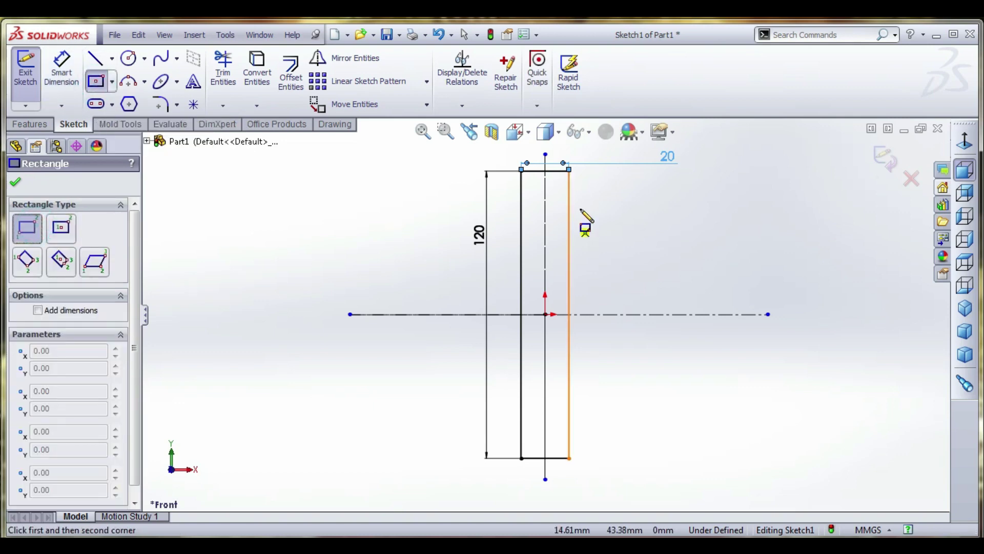
pyautogui.click(545, 195)
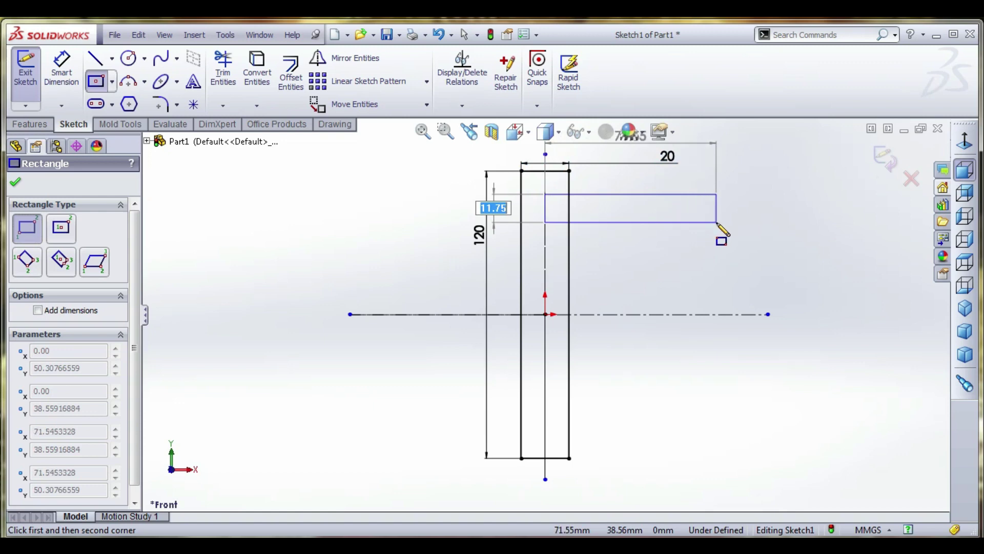
pyautogui.click(717, 222)
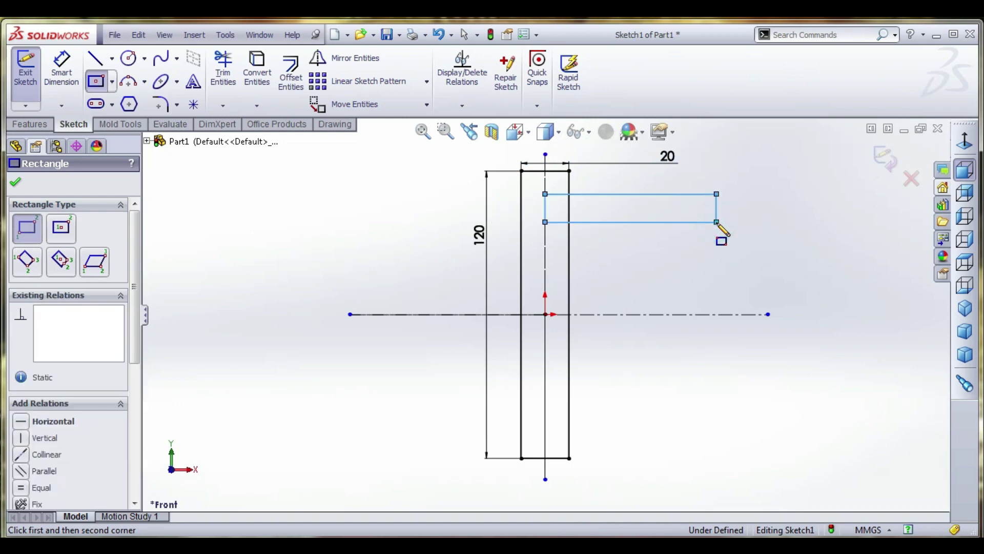
pyautogui.click(545, 262)
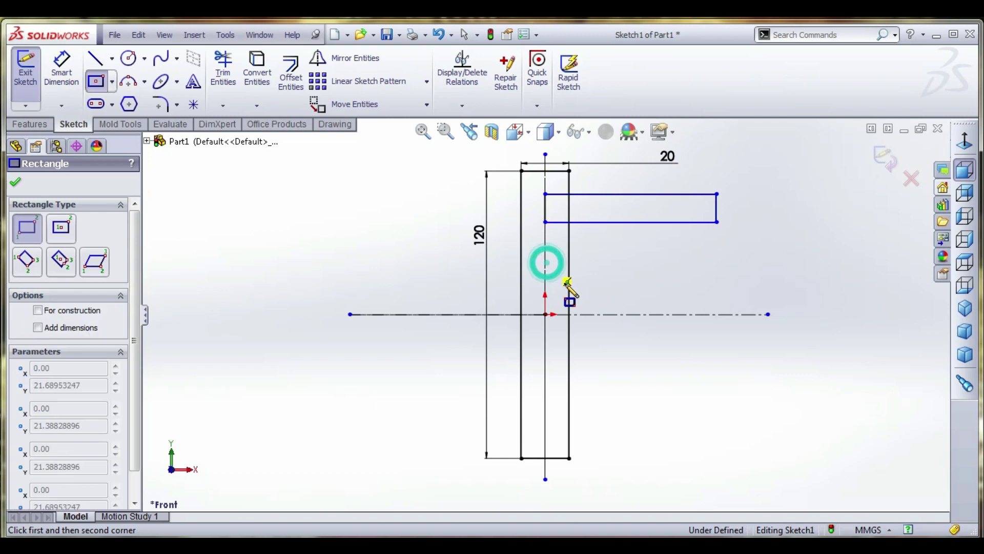
pyautogui.click(722, 292)
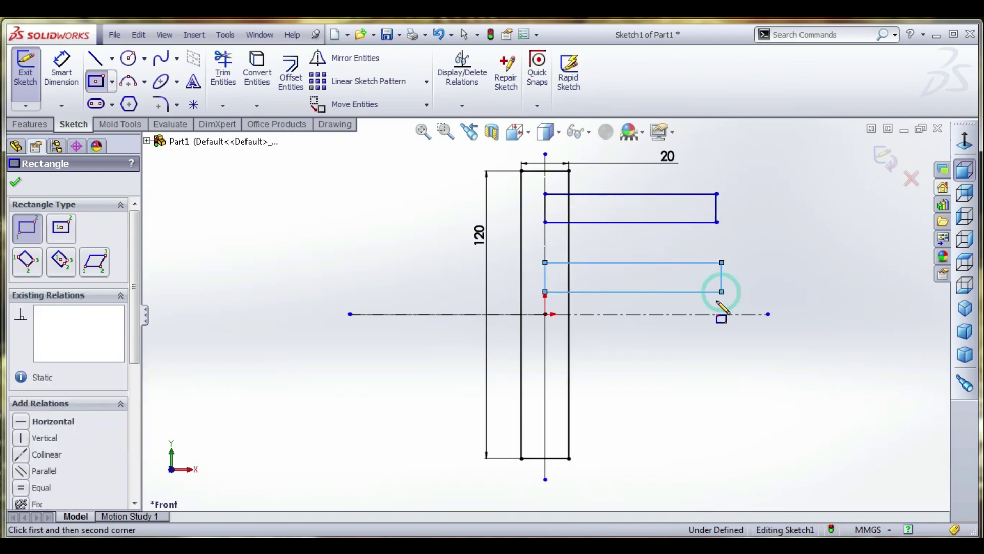
pyautogui.rightClick(409, 228)
pyautogui.click(437, 186)
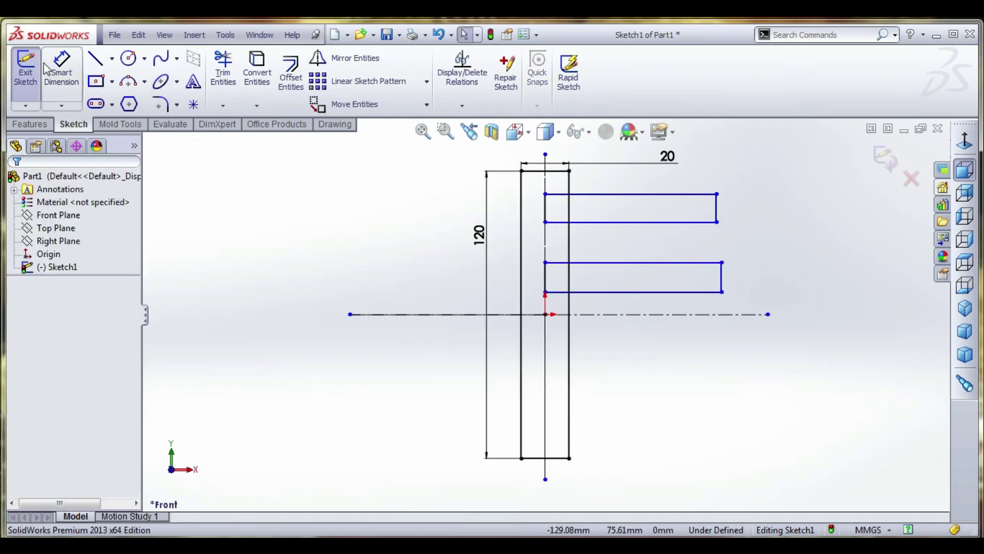
# Step: Dimension the upper bar's top edge 10 mm below the pole's top edge
pyautogui.click(62, 69)
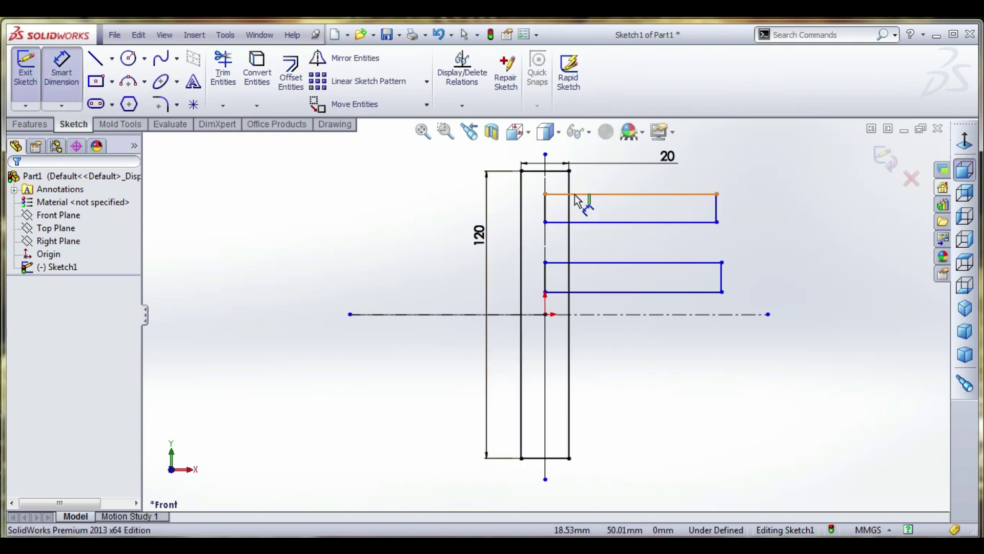
pyautogui.click(558, 194)
pyautogui.click(563, 171)
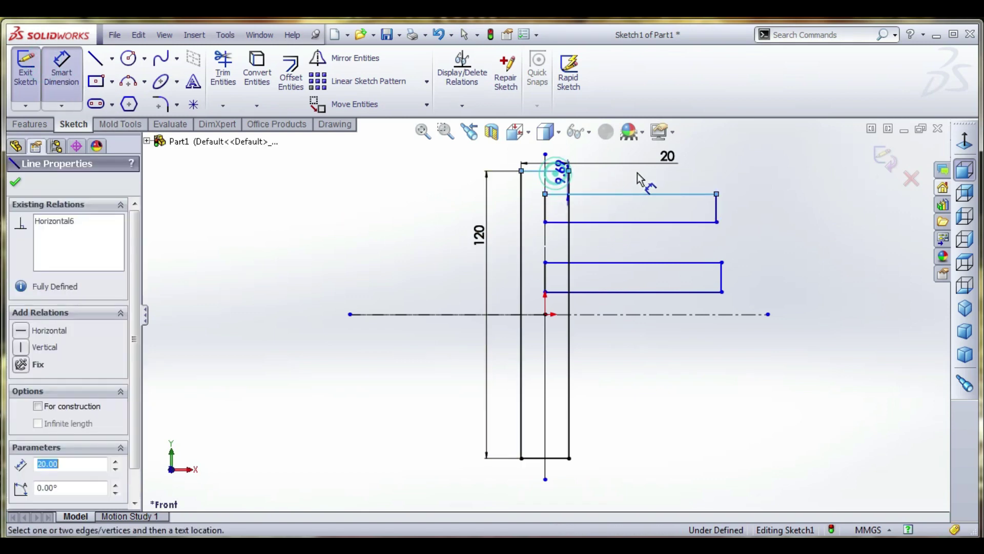
pyautogui.click(747, 177)
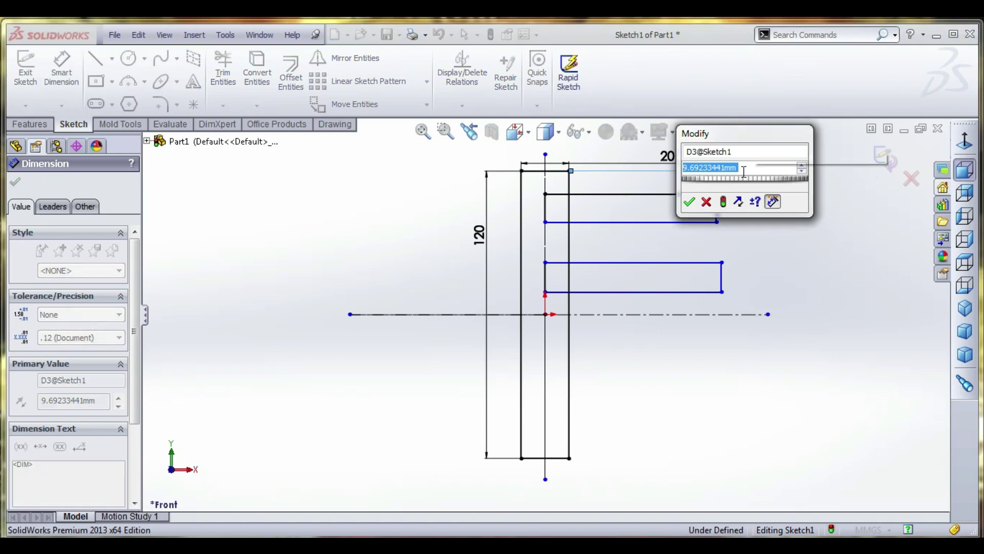
pyautogui.write('10')
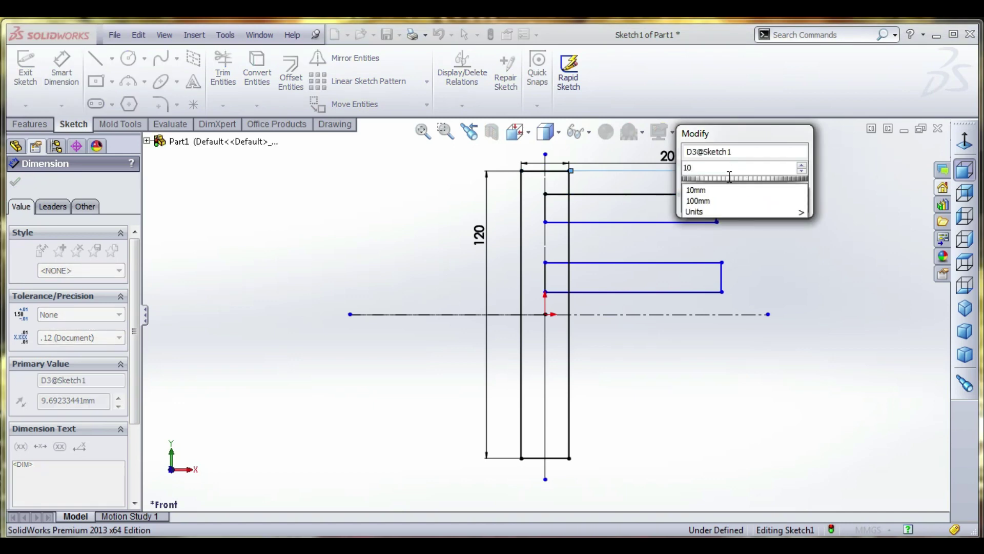
pyautogui.press('Return')
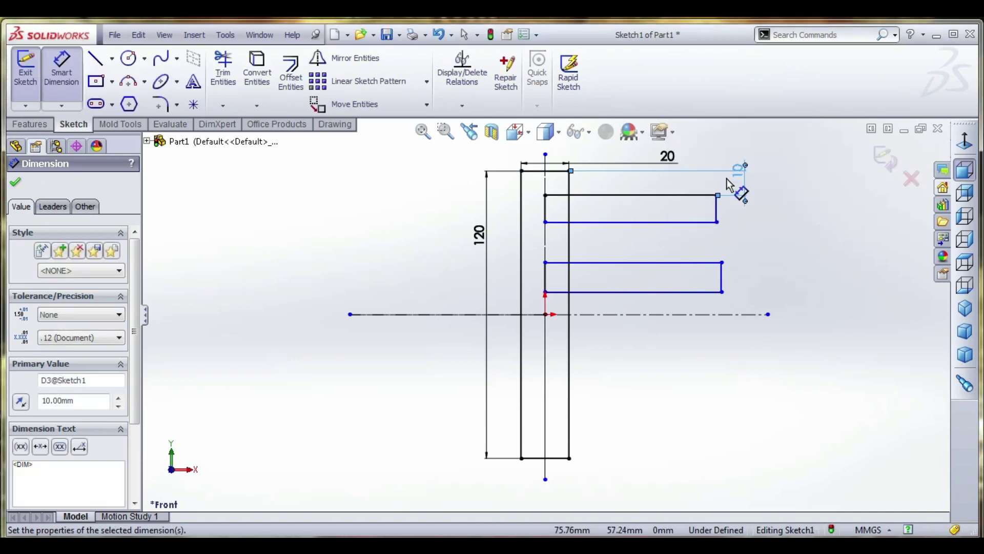
# Step: Dimension the upper bar's height at 5 mm along its short right edge
pyautogui.click(717, 219)
pyautogui.click(738, 217)
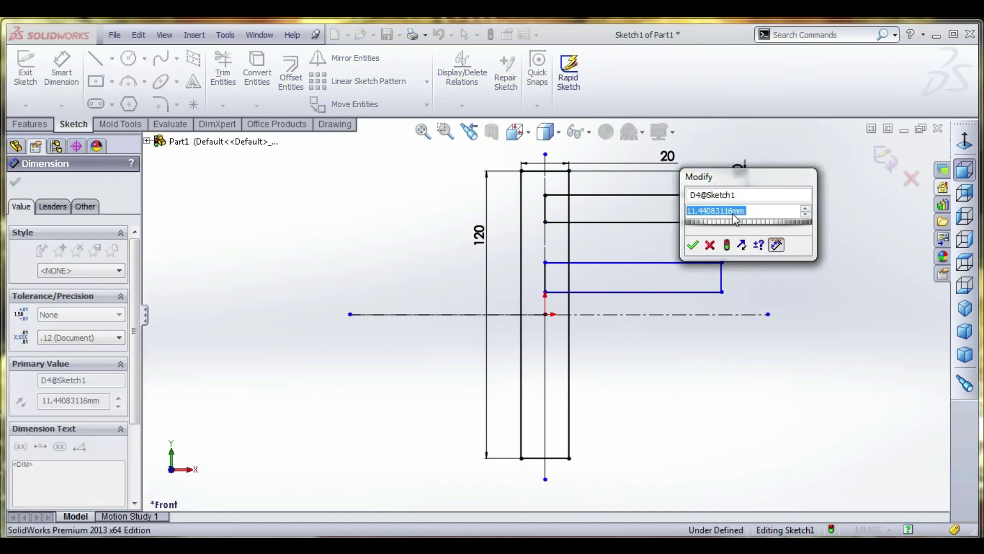
pyautogui.write('5')
pyautogui.press('Return')
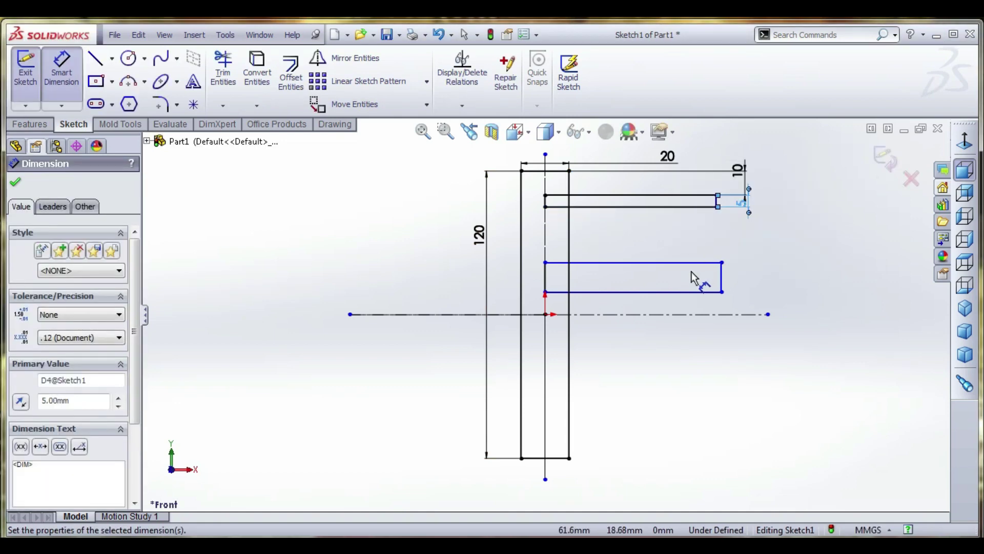
# Step: Dimension the vertical gap between the upper bar's bottom edge and the second bar's top edge at 20 mm
pyautogui.click(704, 262)
pyautogui.click(689, 207)
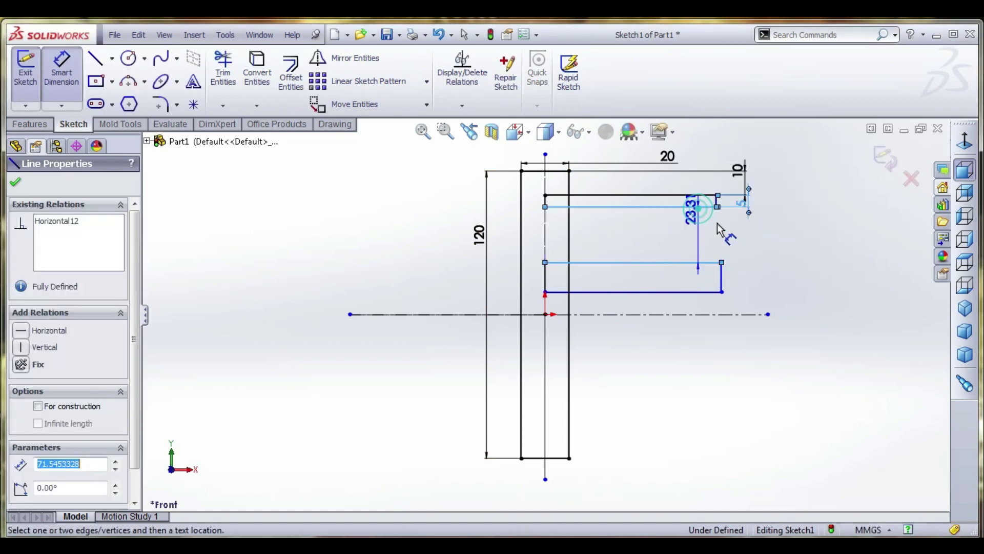
pyautogui.click(777, 241)
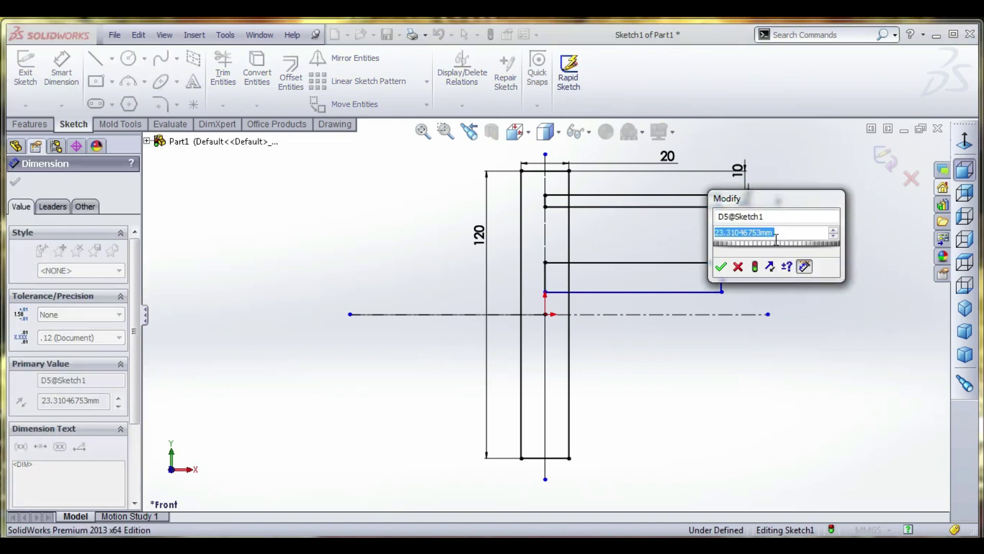
pyautogui.write('20')
pyautogui.press('Return')
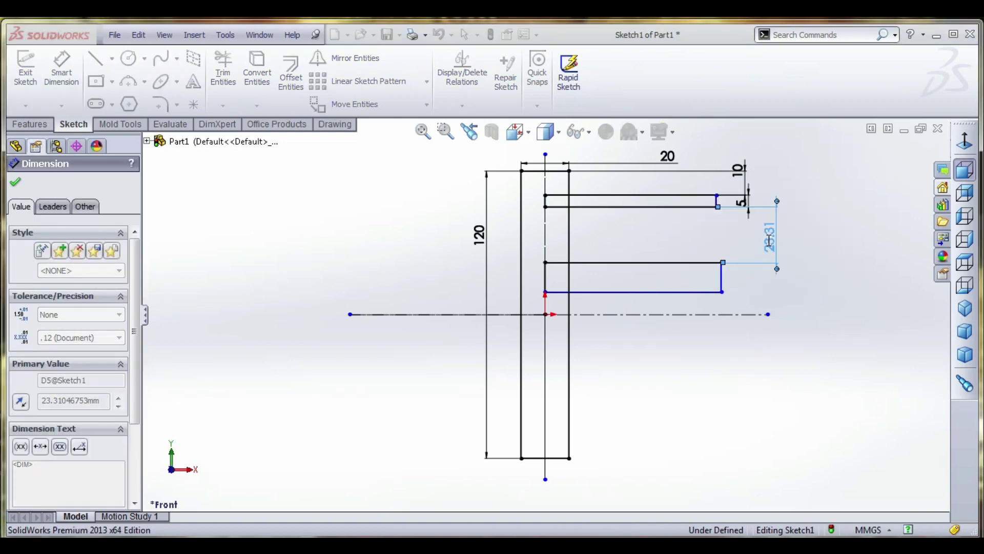
# Step: Dimension the second bar's height at 5 mm and leave the dimension tool
pyautogui.click(723, 280)
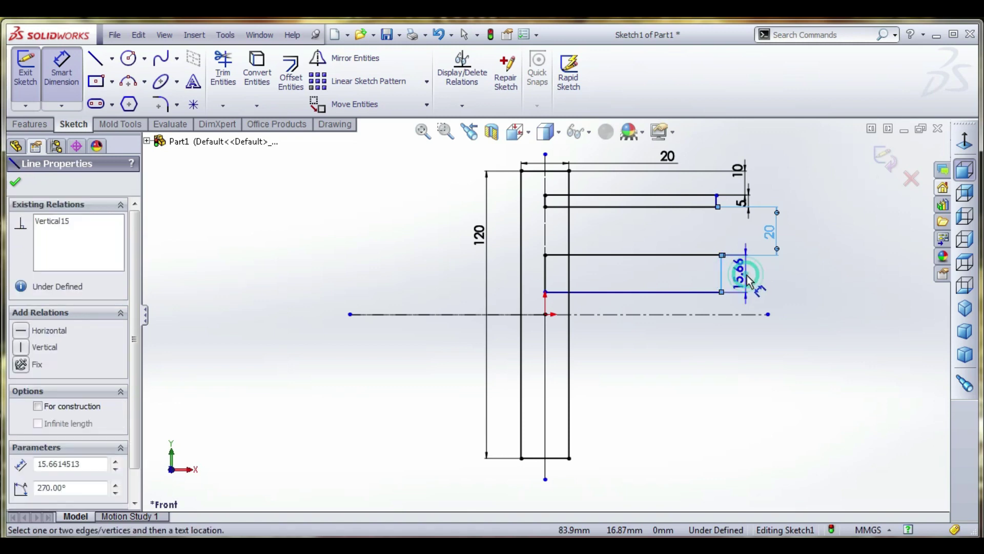
pyautogui.click(746, 274)
pyautogui.write('5.00mm')
pyautogui.press('Return')
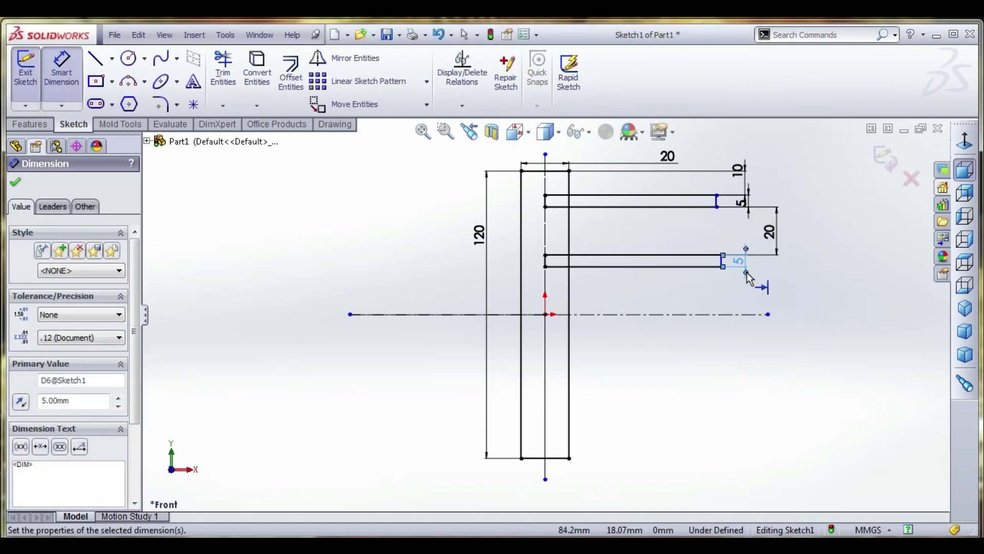
pyautogui.rightClick(740, 293)
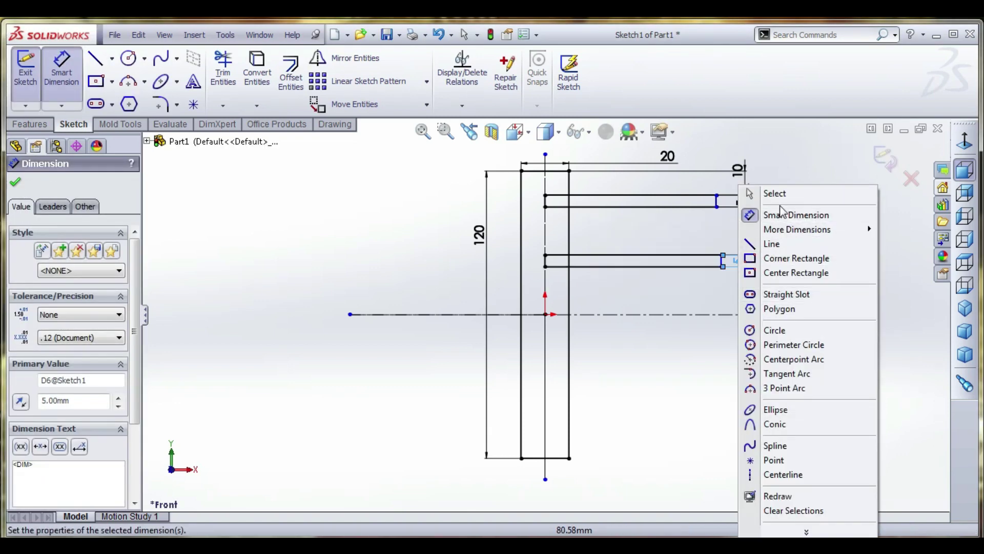
pyautogui.click(767, 190)
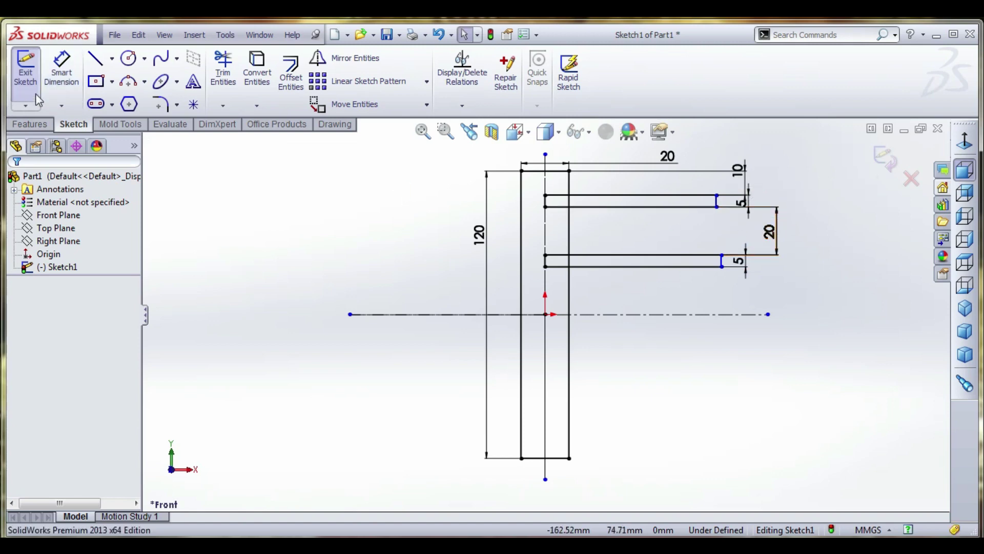
# Step: Dimension the upper bar's right end 50 mm from the vertical centerline
pyautogui.click(61, 70)
pyautogui.click(717, 201)
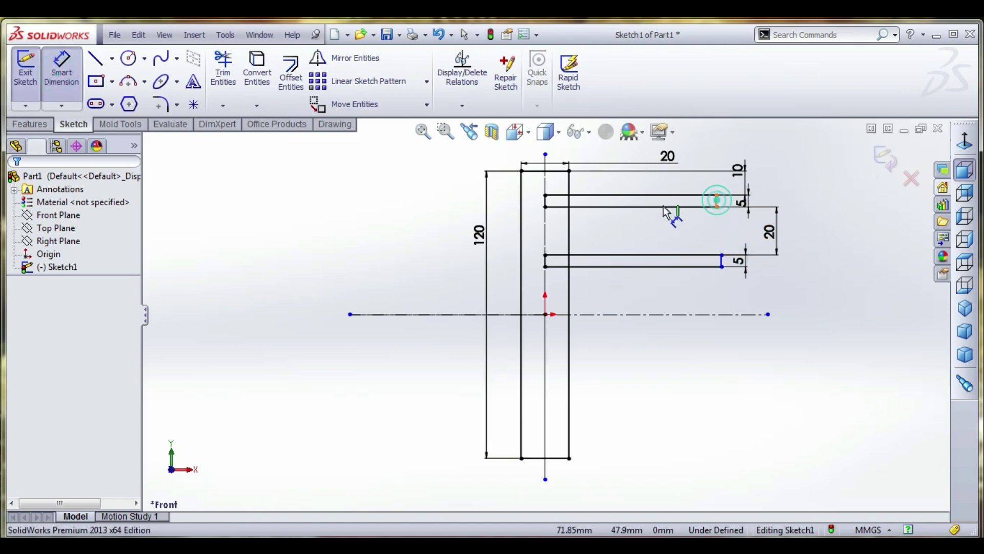
pyautogui.click(544, 195)
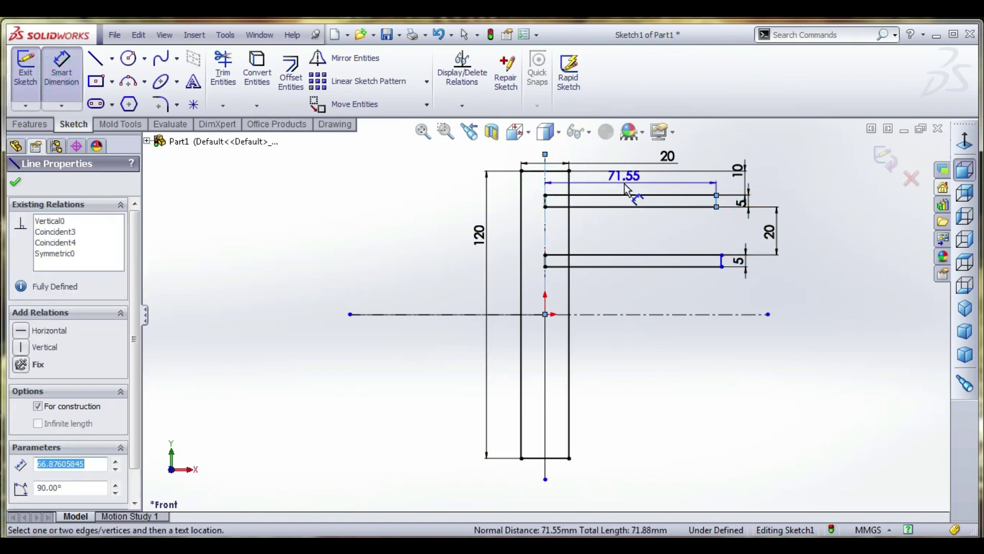
pyautogui.click(627, 186)
pyautogui.write('1')
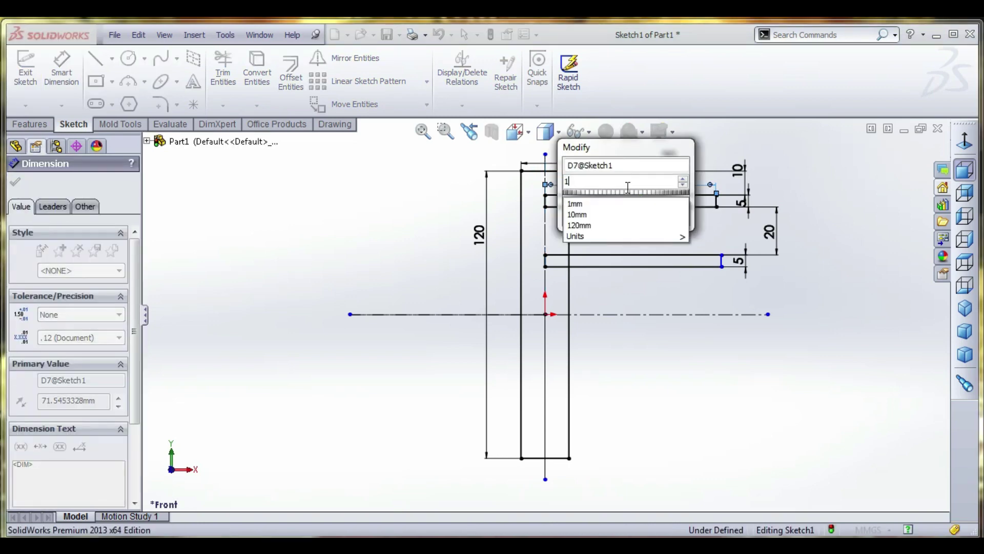
pyautogui.write('00')
pyautogui.press('BackSpace')
pyautogui.press('BackSpace')
pyautogui.press('BackSpace')
pyautogui.write('50')
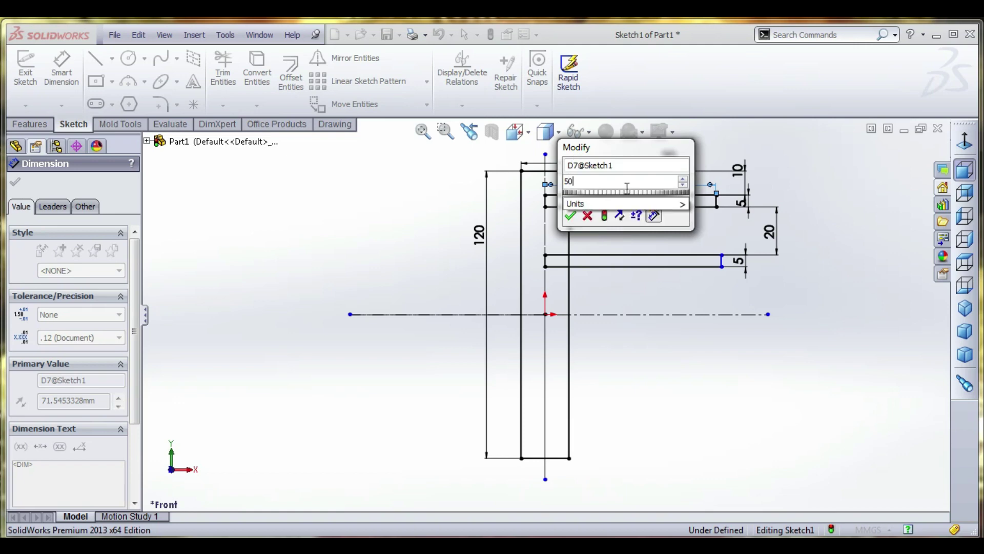
pyautogui.press('Return')
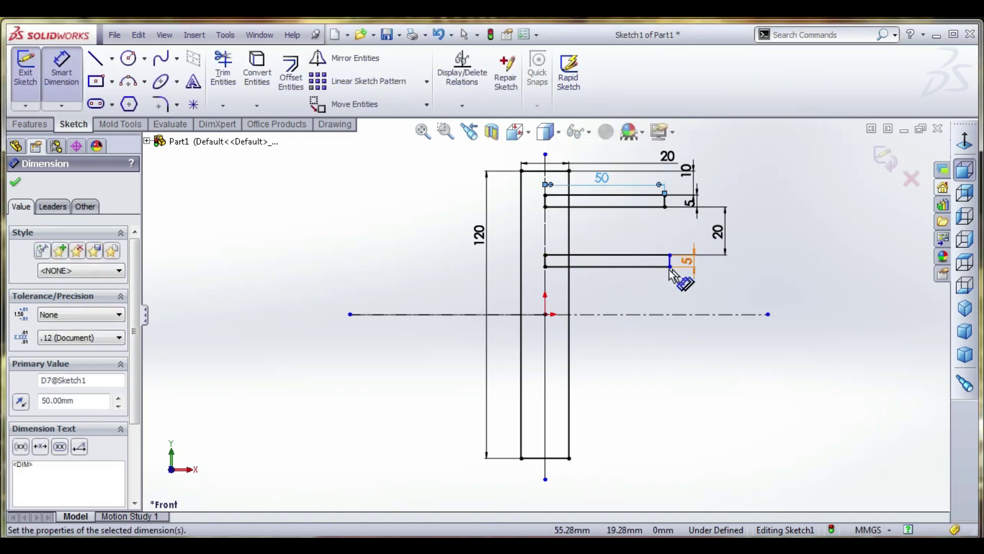
# Step: Dimension the second bar's right end 75 mm from the vertical centerline
pyautogui.click(669, 260)
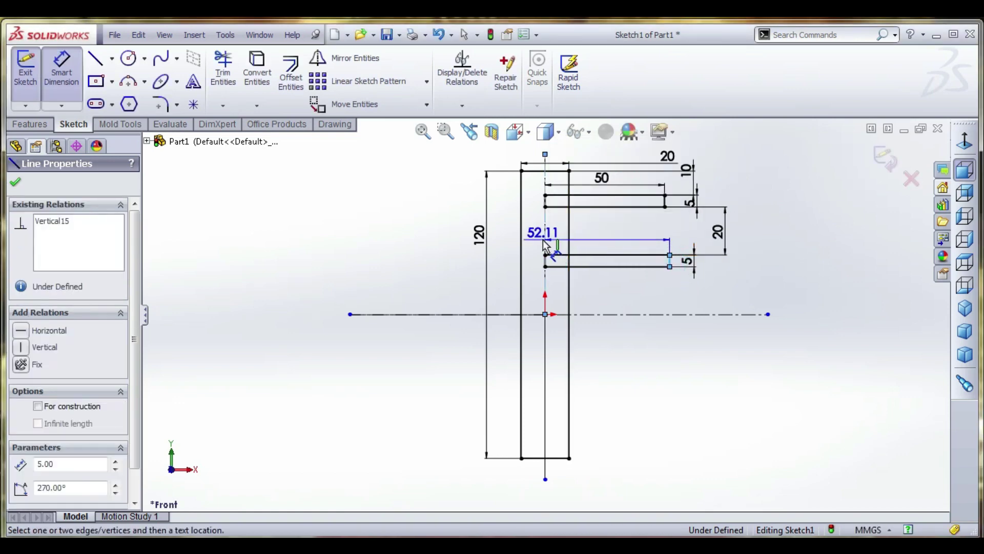
pyautogui.click(543, 240)
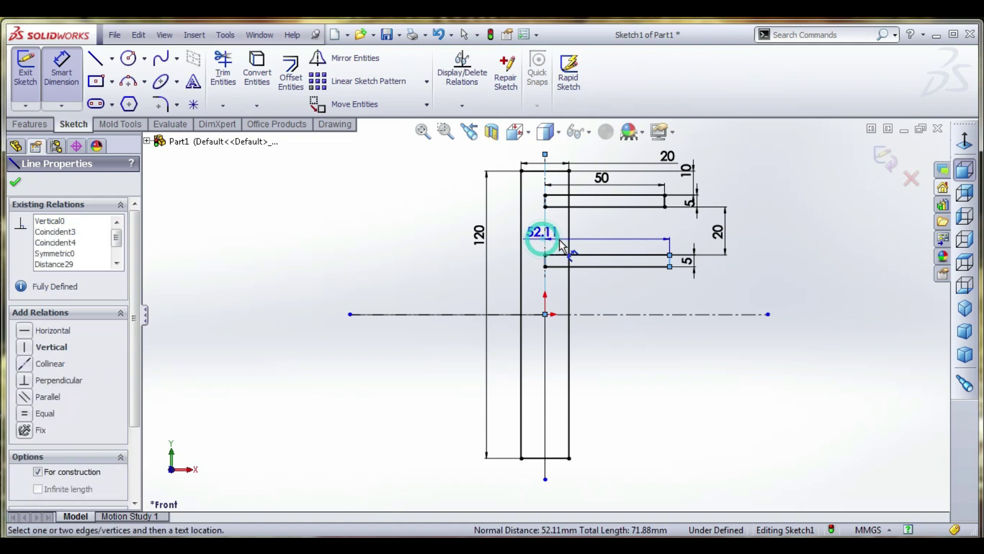
pyautogui.click(630, 250)
pyautogui.write('75')
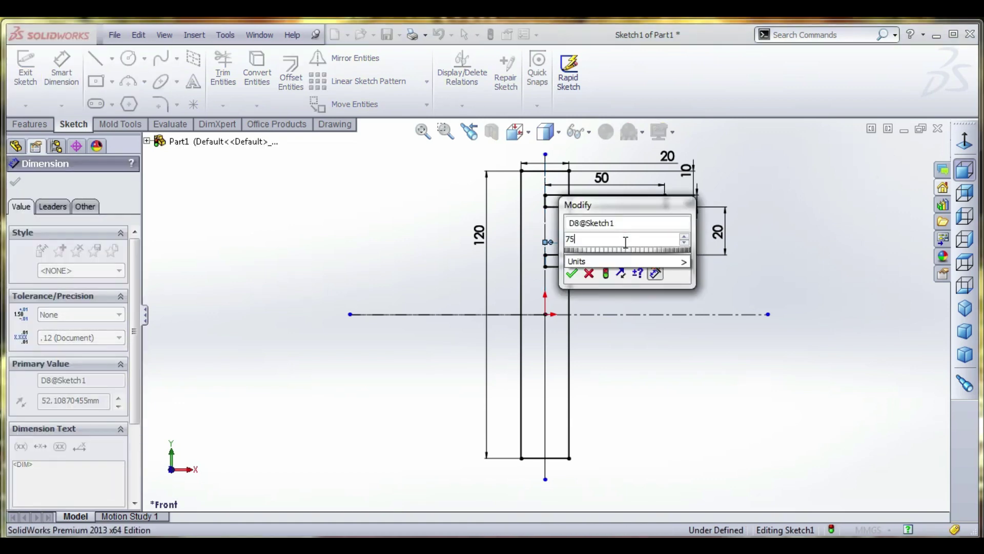
pyautogui.press('Return')
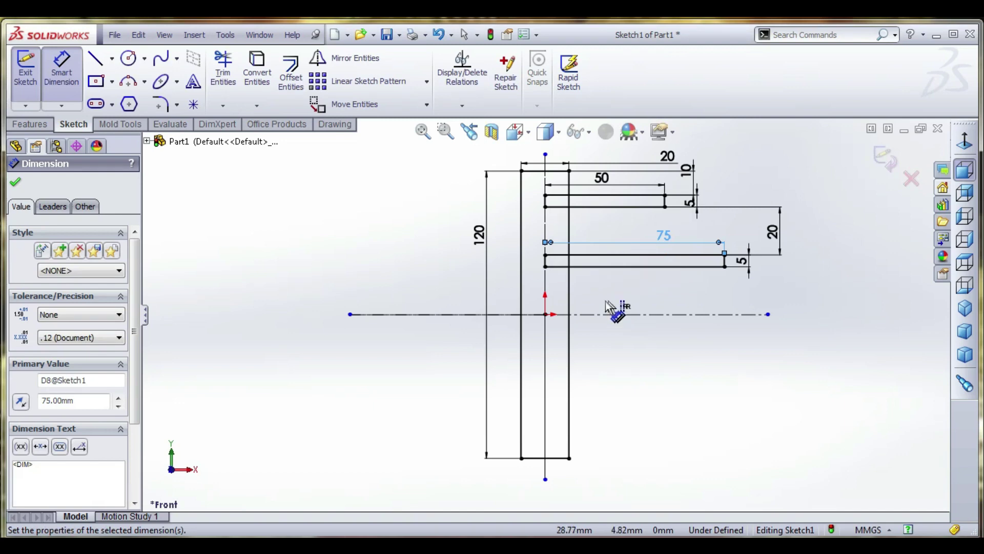
# Step: Sketch a third corner rectangle about 102 mm long, starting on the vertical centerline below the second bar
pyautogui.click(102, 85)
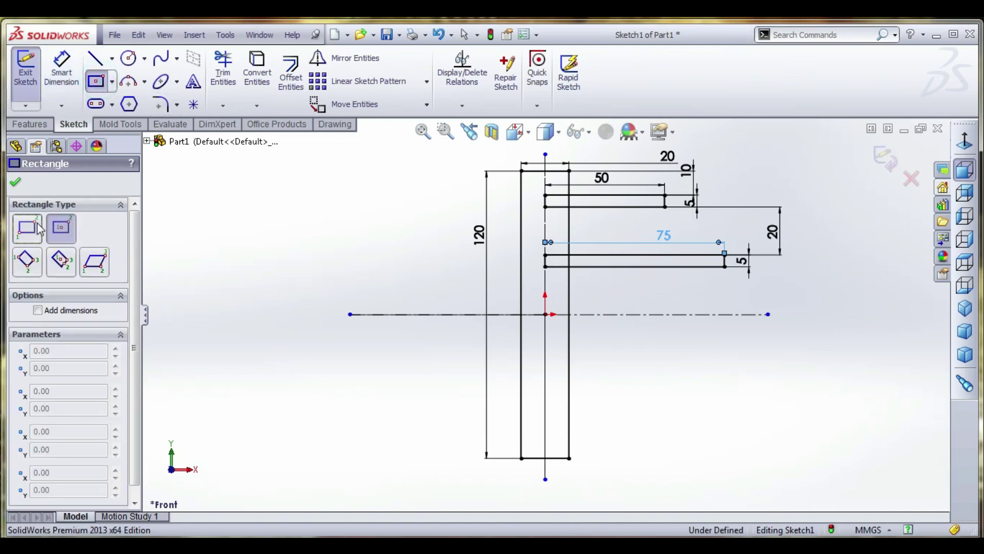
pyautogui.click(545, 333)
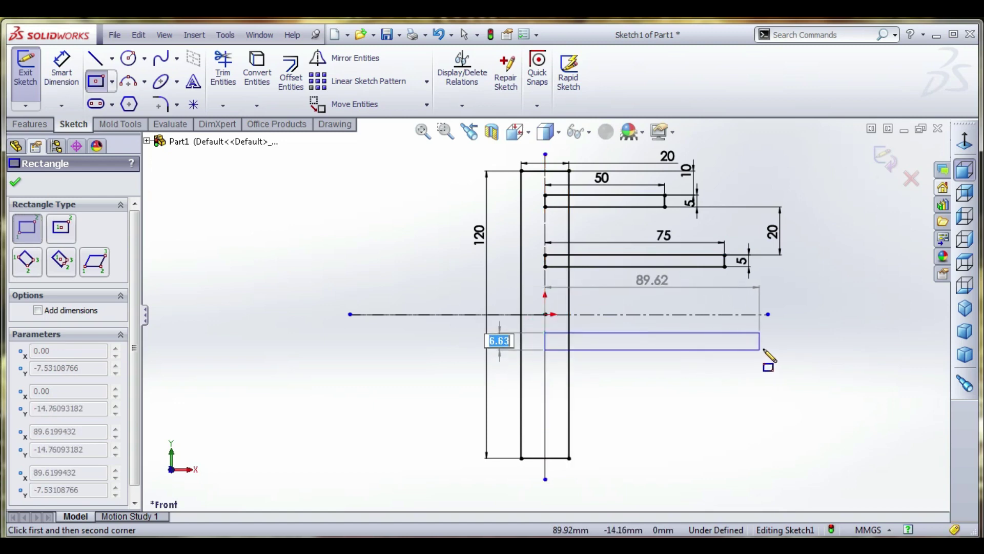
pyautogui.click(789, 349)
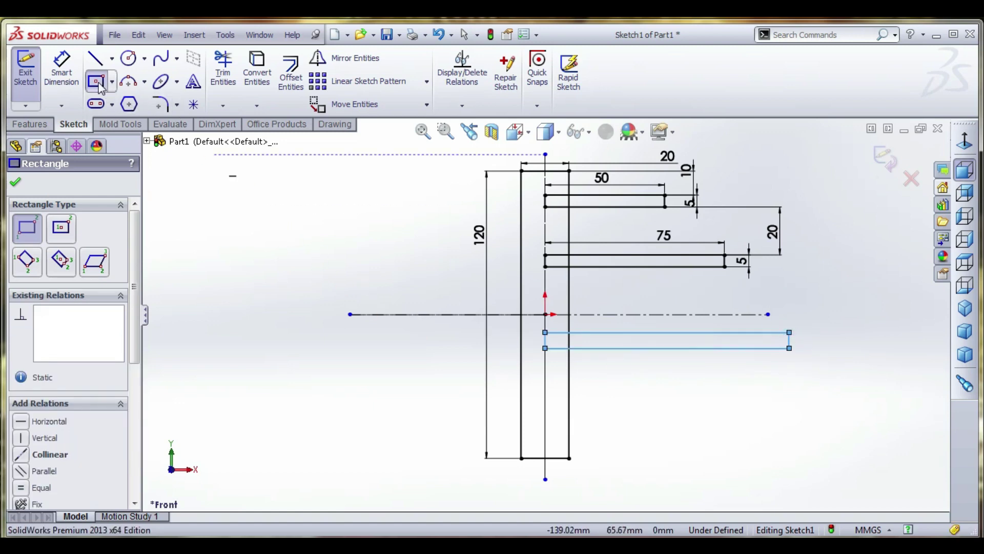
# Step: Dimension the vertical gap between the second bar's bottom edge and the third bar's top edge at 20 mm
pyautogui.moveTo(373, 299); pyautogui.dragTo(352, 224, button='right')
pyautogui.click(650, 267)
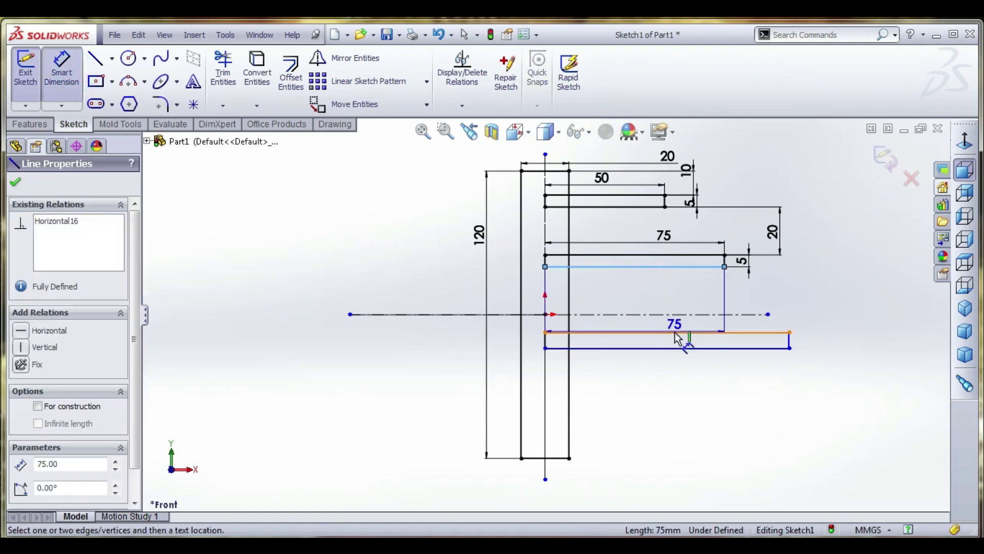
pyautogui.click(686, 332)
pyautogui.click(809, 311)
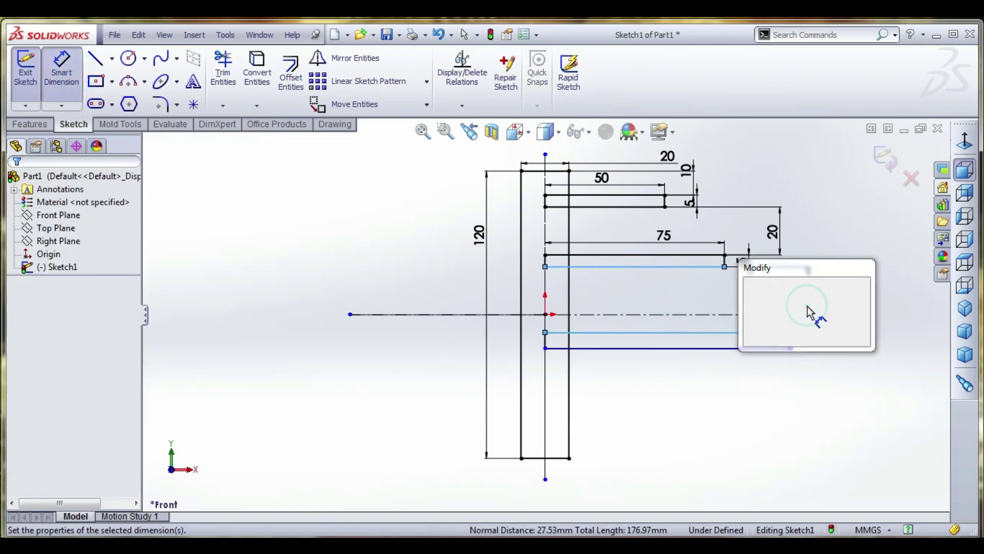
pyautogui.write('20')
pyautogui.press('Return')
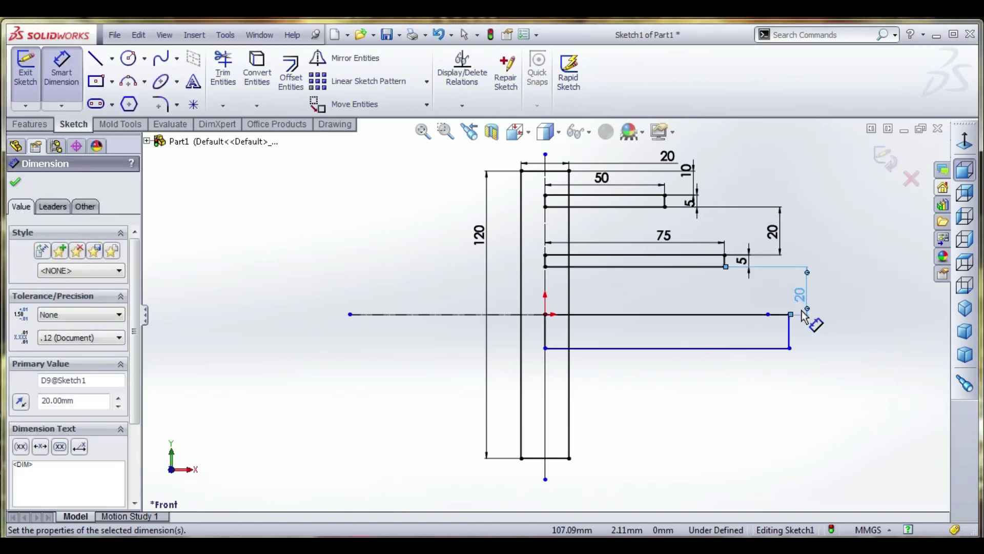
# Step: Dimension the third bar's height at 5 mm
pyautogui.click(790, 348)
pyautogui.click(826, 345)
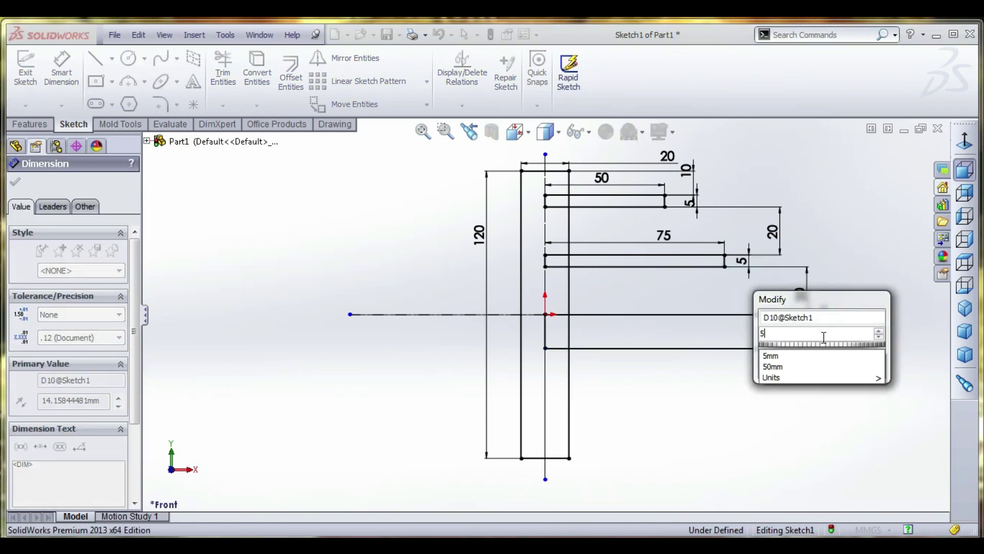
pyautogui.write('5')
pyautogui.press('Return')
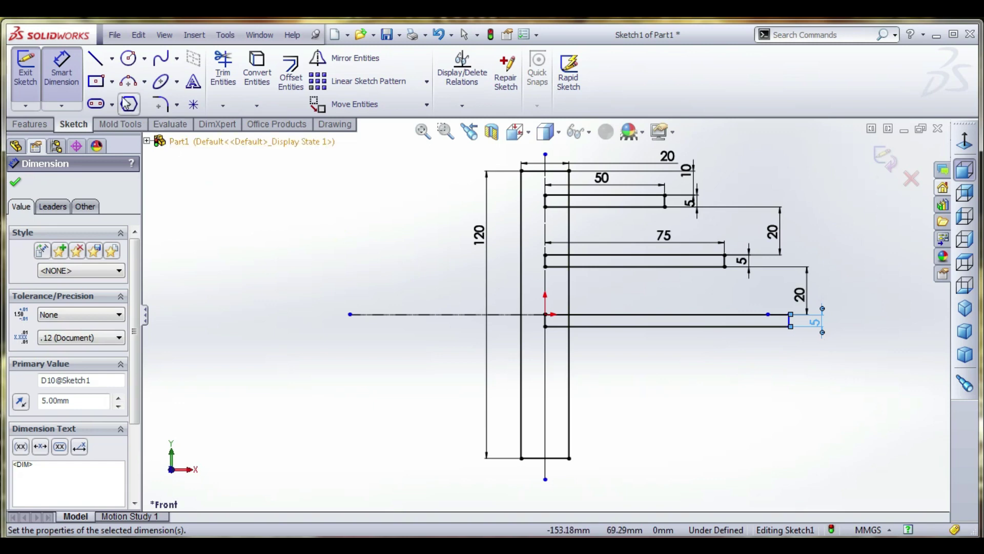
pyautogui.click(102, 82)
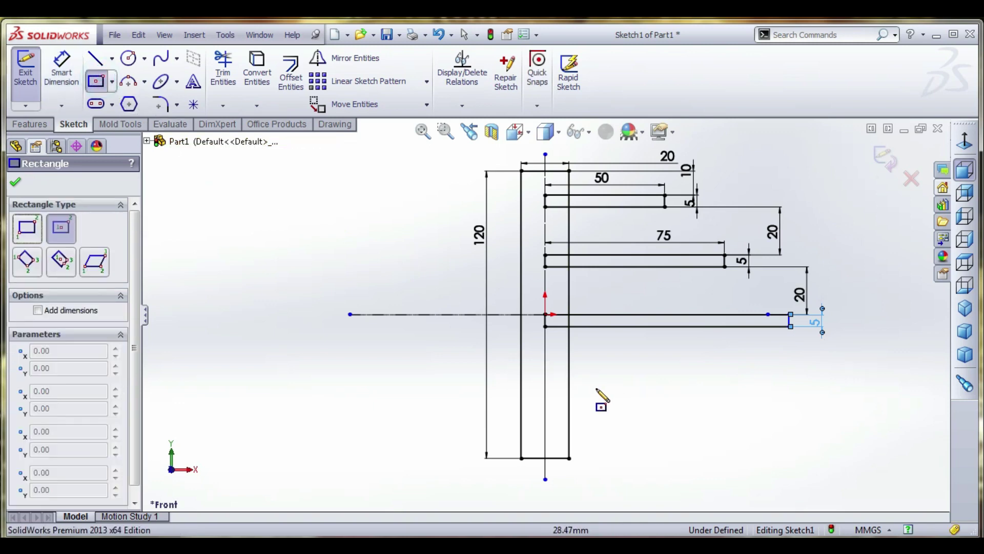
pyautogui.click(546, 371)
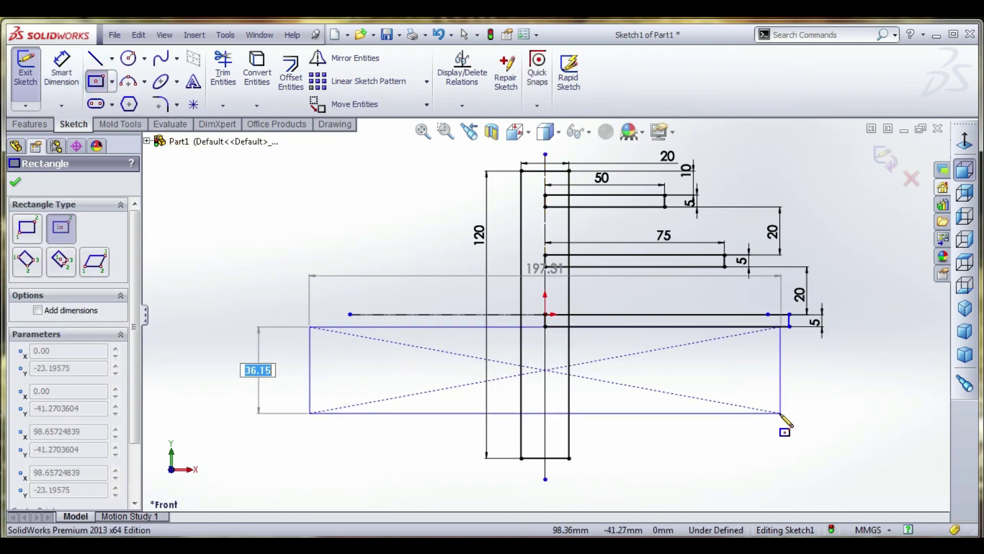
pyautogui.press('Escape')
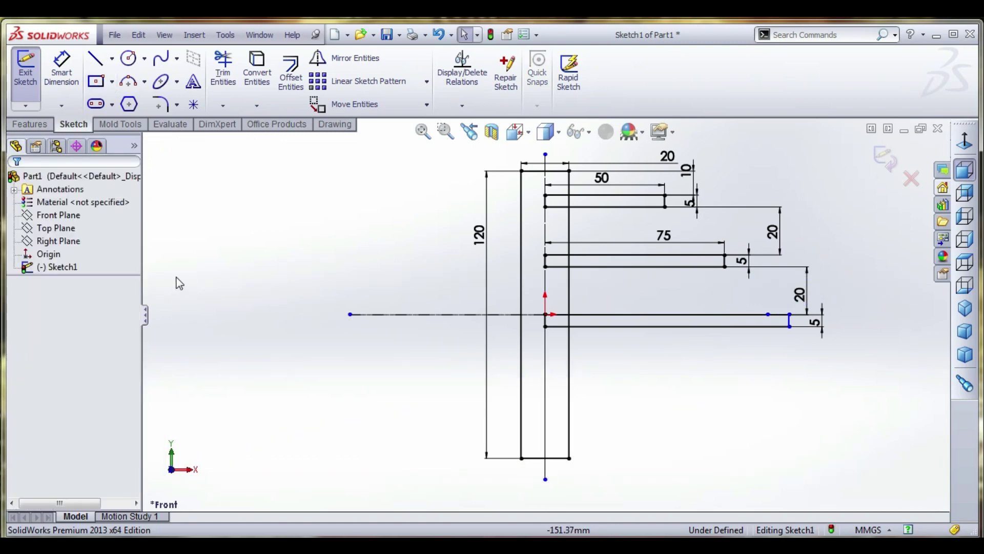
# Step: Sketch a fourth corner rectangle from the vertical centerline, about 19.7 mm below the third bar and extending beyond its right end
pyautogui.click(93, 81)
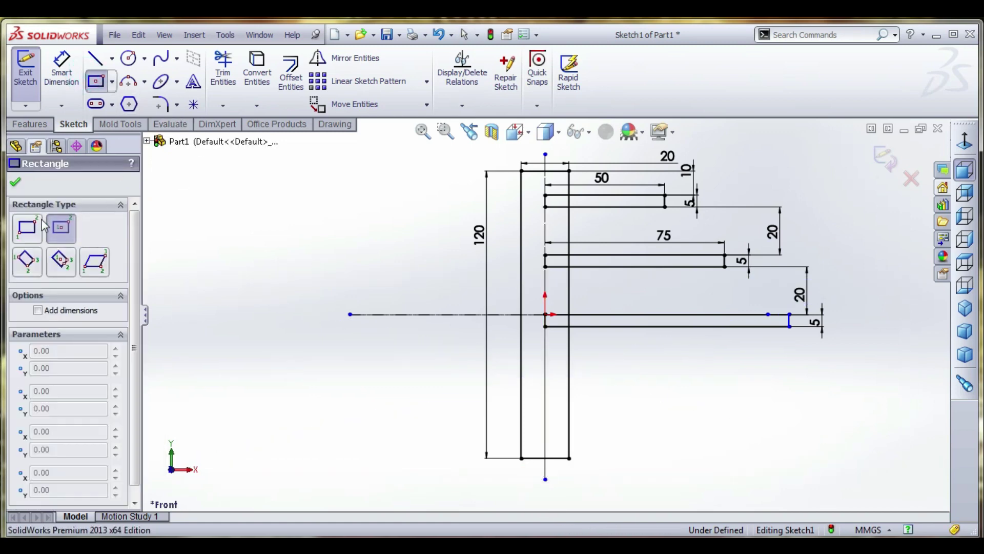
pyautogui.click(27, 228)
pyautogui.click(546, 373)
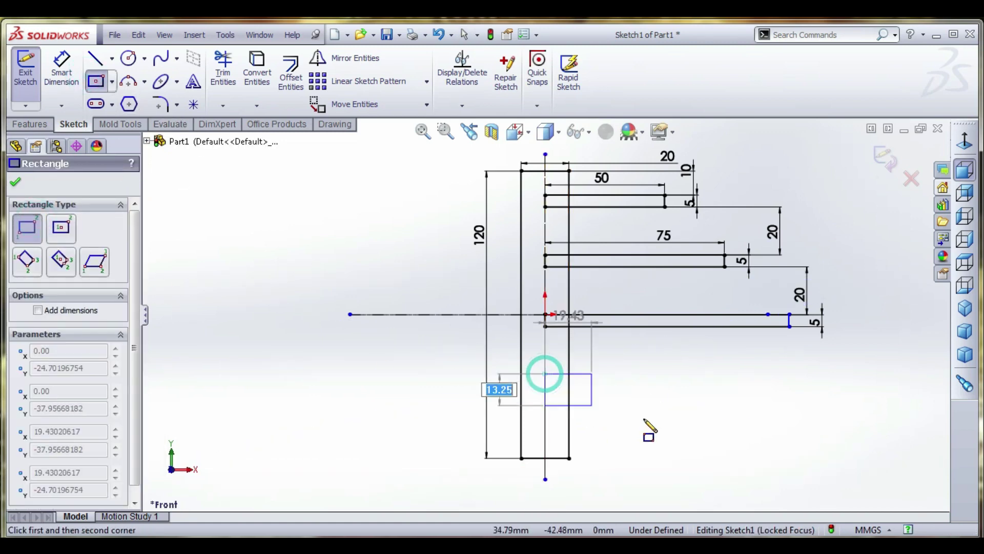
pyautogui.click(887, 403)
# Step: Dimension the vertical gap between the third bar's bottom edge and the fourth bar's top edge at 20 mm
pyautogui.click(62, 66)
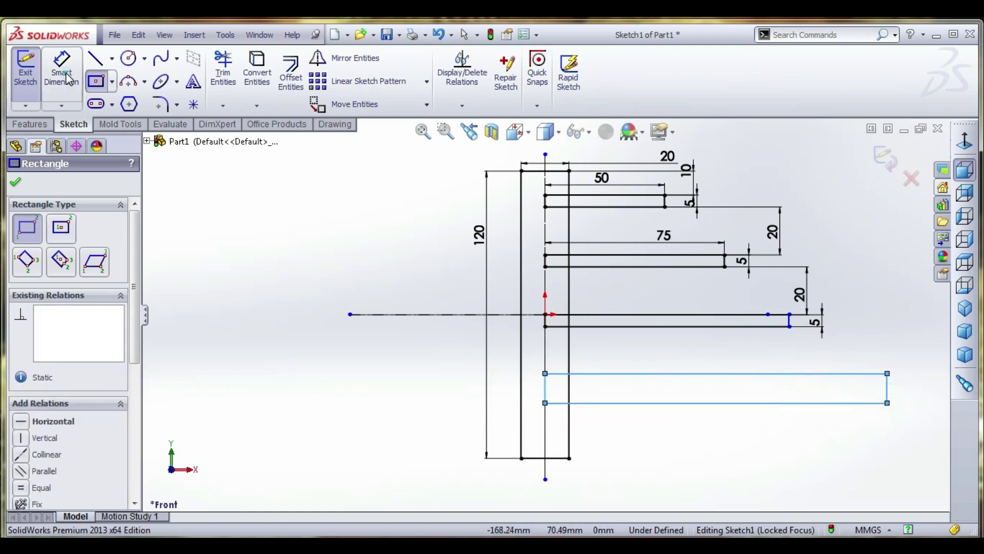
pyautogui.click(831, 374)
pyautogui.click(774, 326)
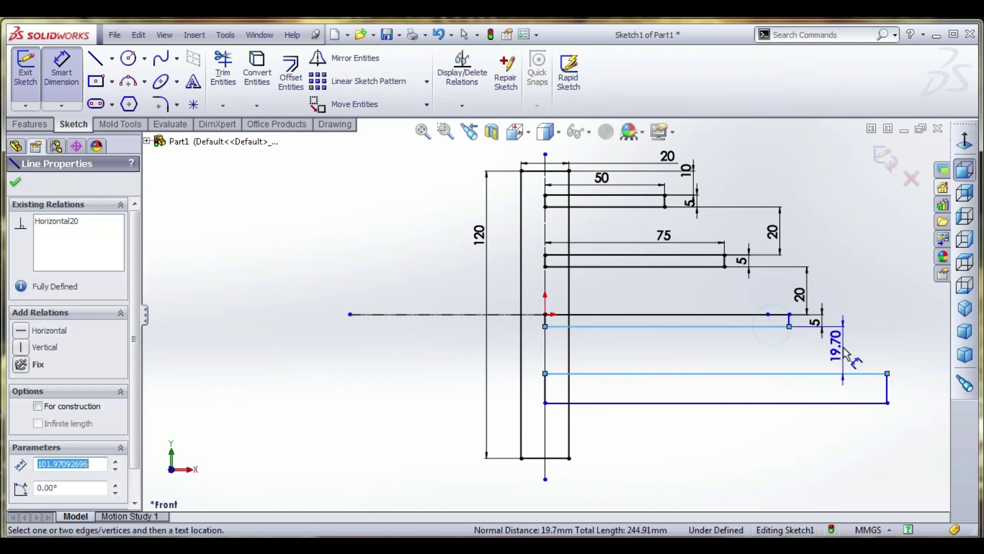
pyautogui.click(844, 354)
pyautogui.press('Return')
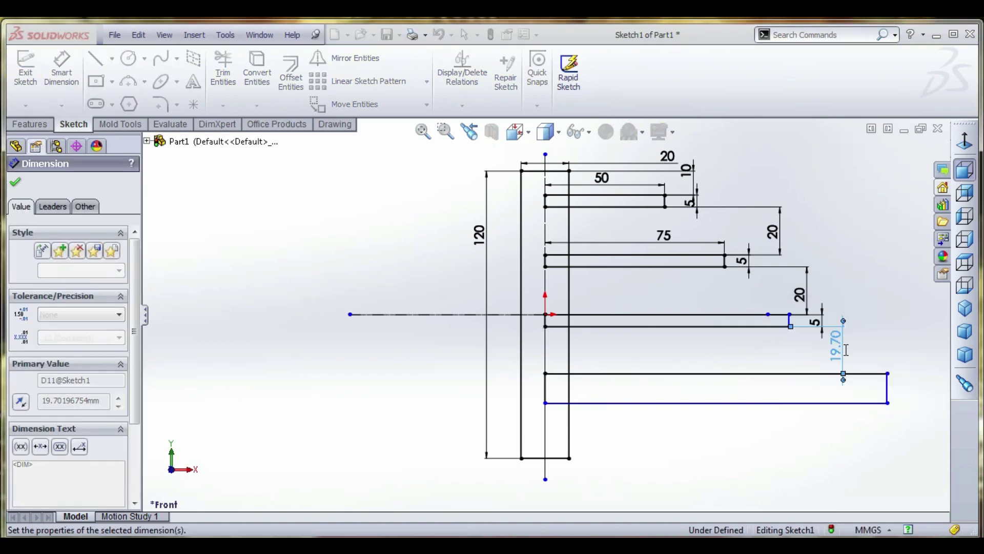
# Step: Dimension the fourth bar's height at 5 mm
pyautogui.click(891, 393)
pyautogui.click(907, 389)
pyautogui.write('5')
pyautogui.press('Return')
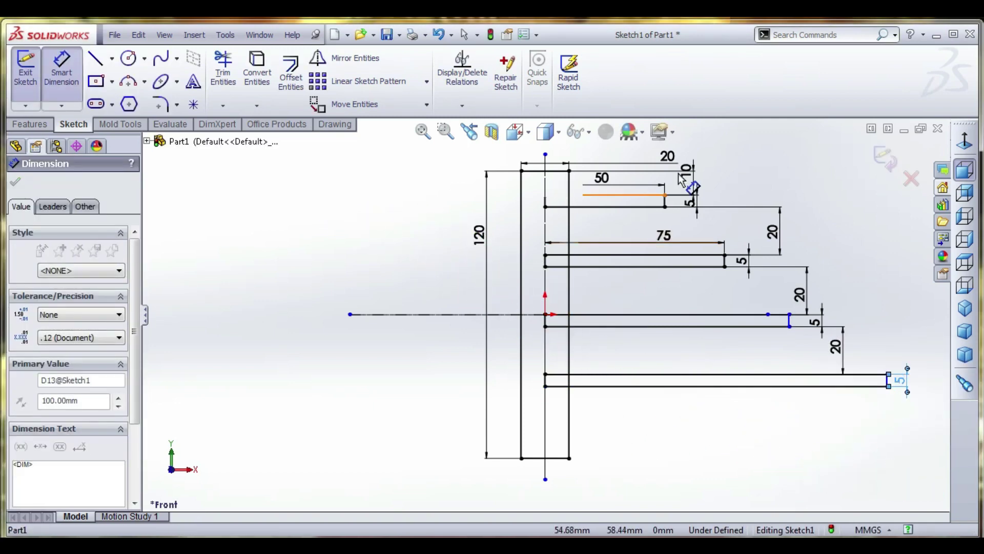
# Step: Set the upper bar's offset from the pole's top to 20 mm and the fourth bar's right end 125 mm from the vertical centerline
pyautogui.write('100')
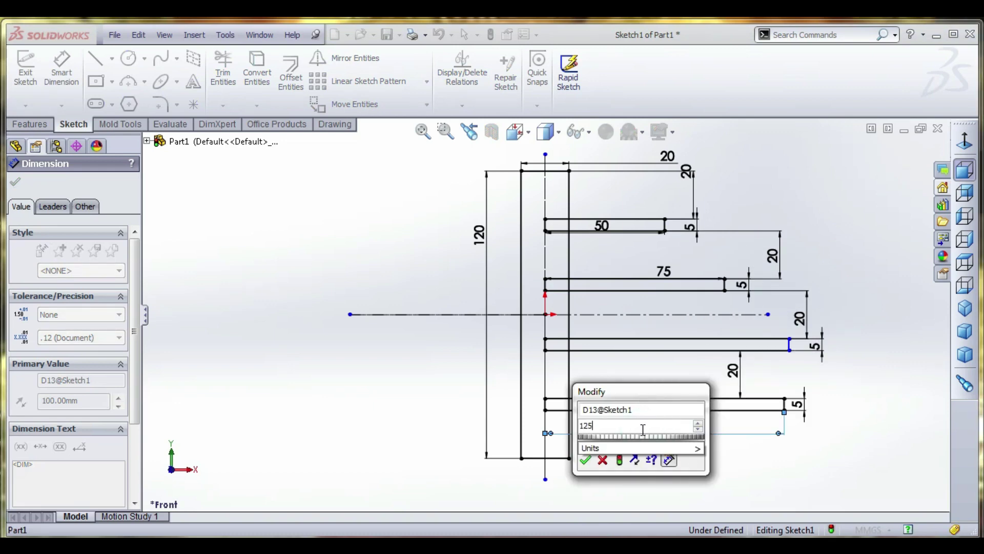
pyautogui.press('Return')
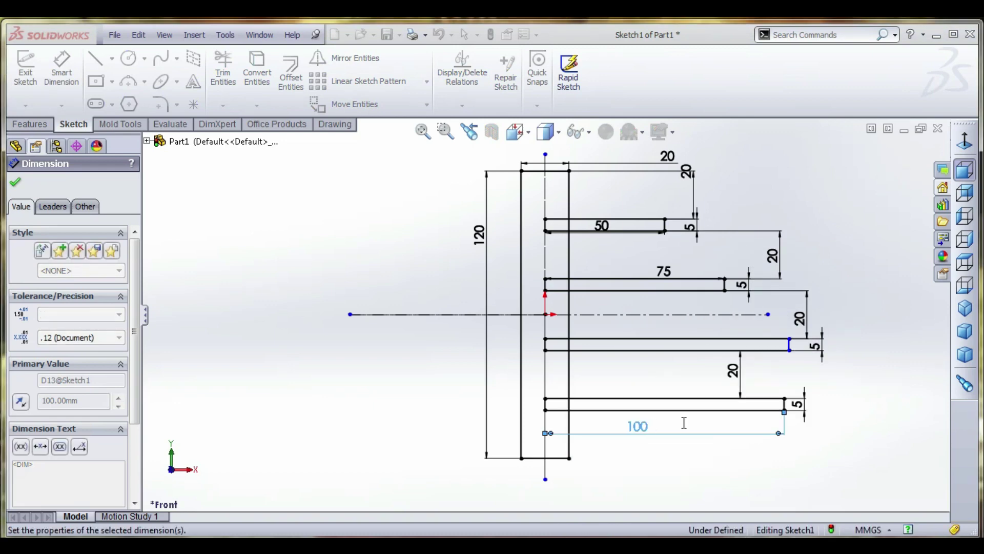
pyautogui.write('125')
pyautogui.press('Return')
# Step: Dimension the third bar's right end 100 mm from the vertical centerline
pyautogui.click(791, 349)
pyautogui.click(546, 329)
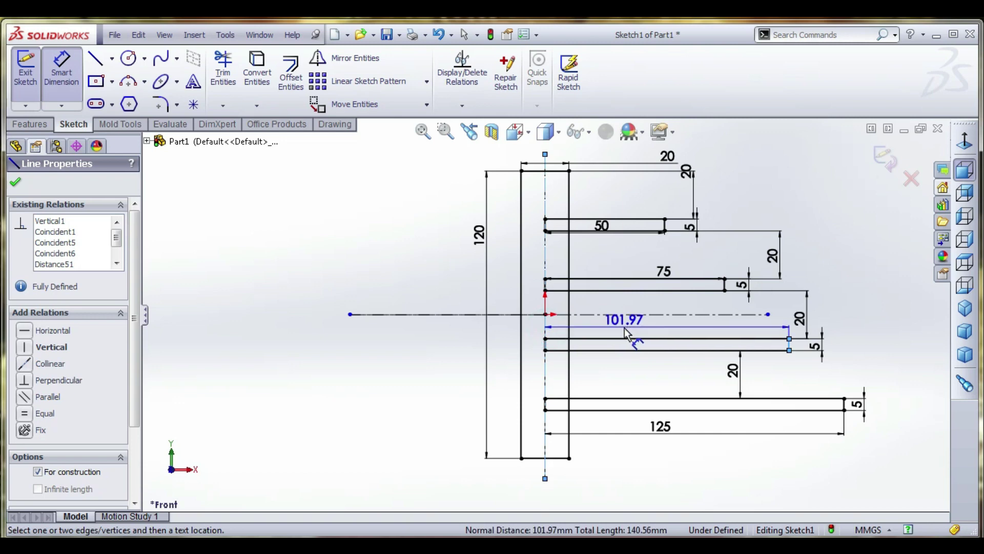
pyautogui.click(618, 333)
pyautogui.write('100')
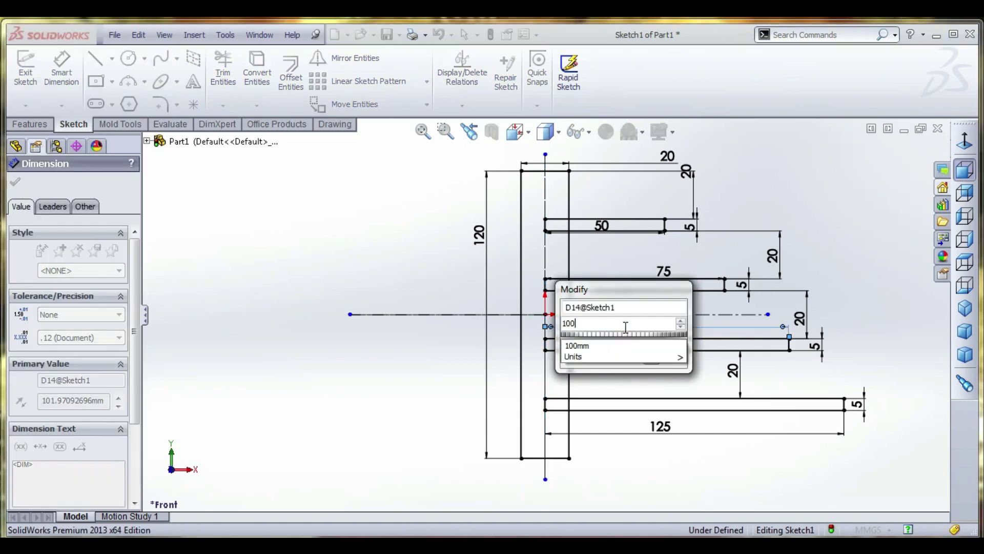
pyautogui.press('Return')
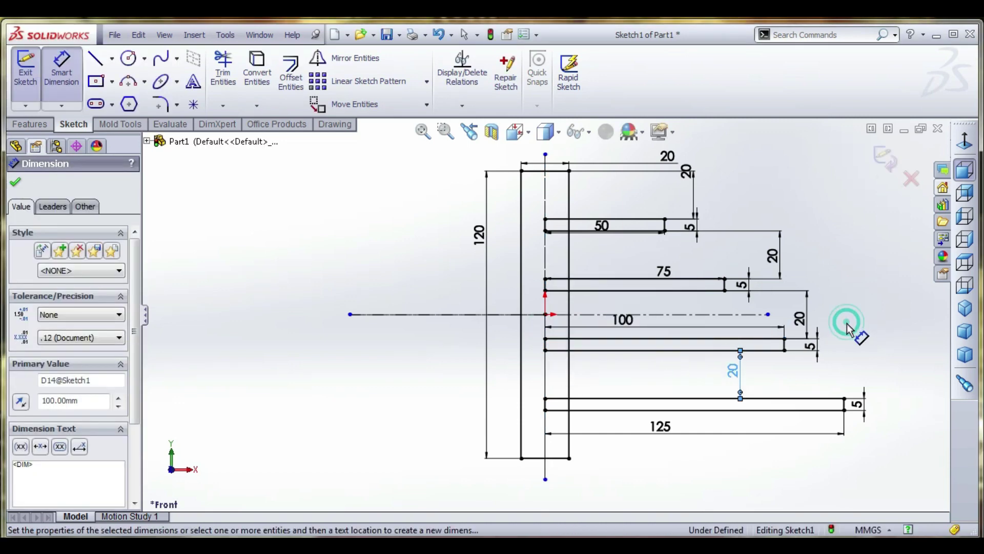
# Step: Set the pole's width to 10 mm and exit the sketch
pyautogui.doubleClick(667, 155)
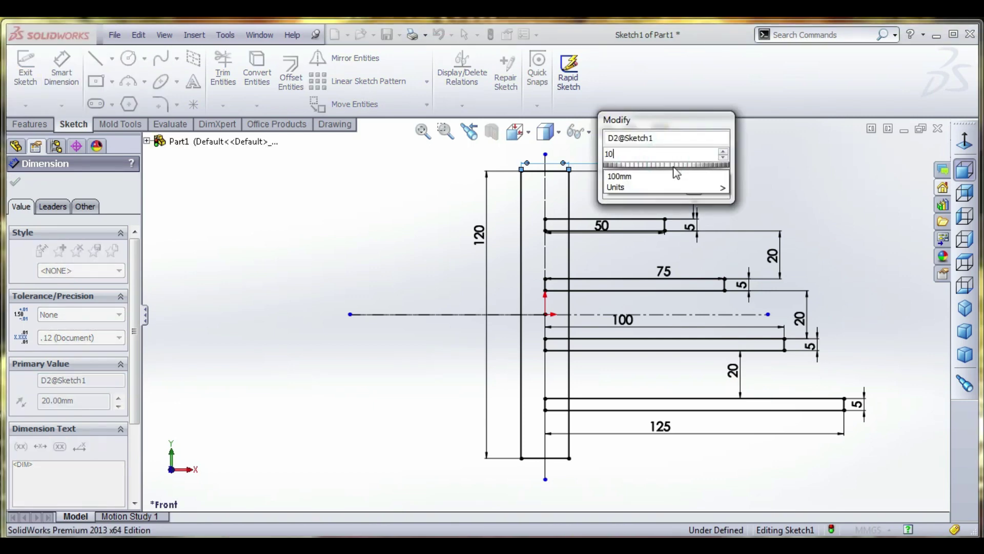
pyautogui.press('Return')
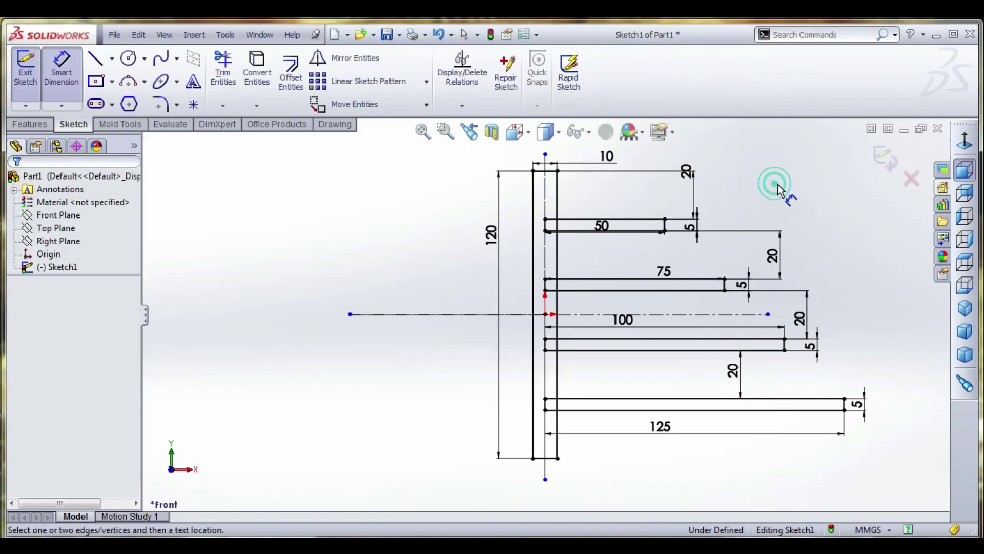
pyautogui.click(886, 165)
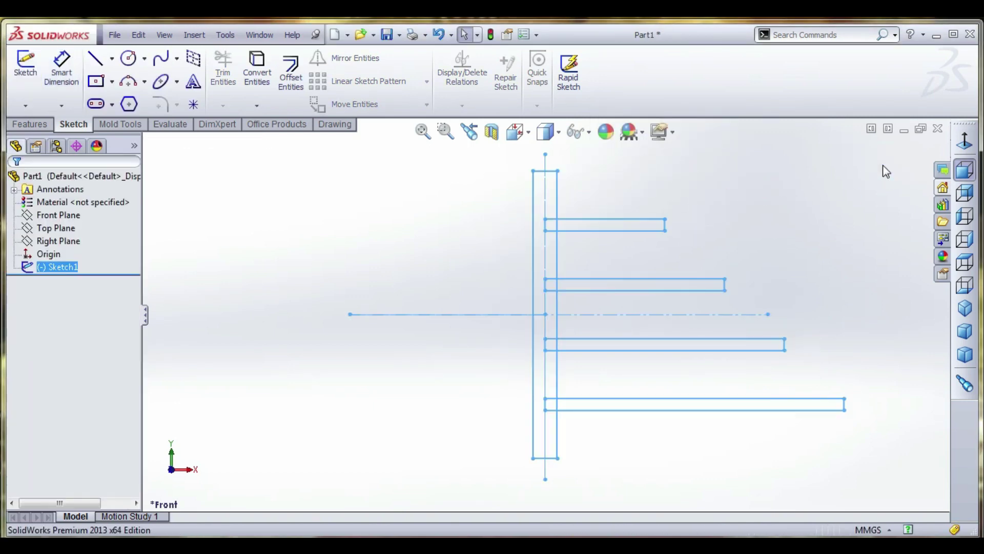
pyautogui.click(886, 172)
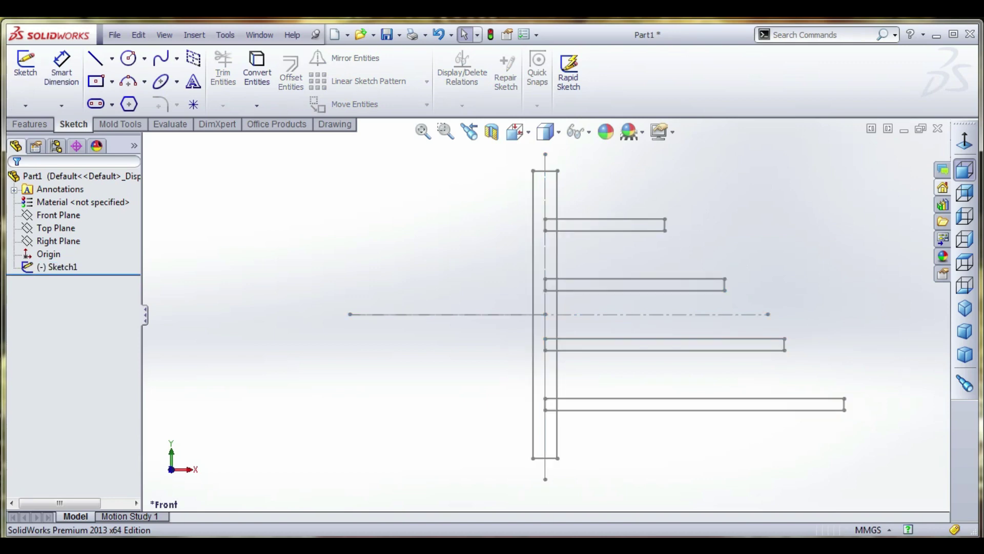
# Step: Extrude only the pole contour of the sketch as a blind boss 10 mm deep
pyautogui.click(30, 124)
pyautogui.click(31, 72)
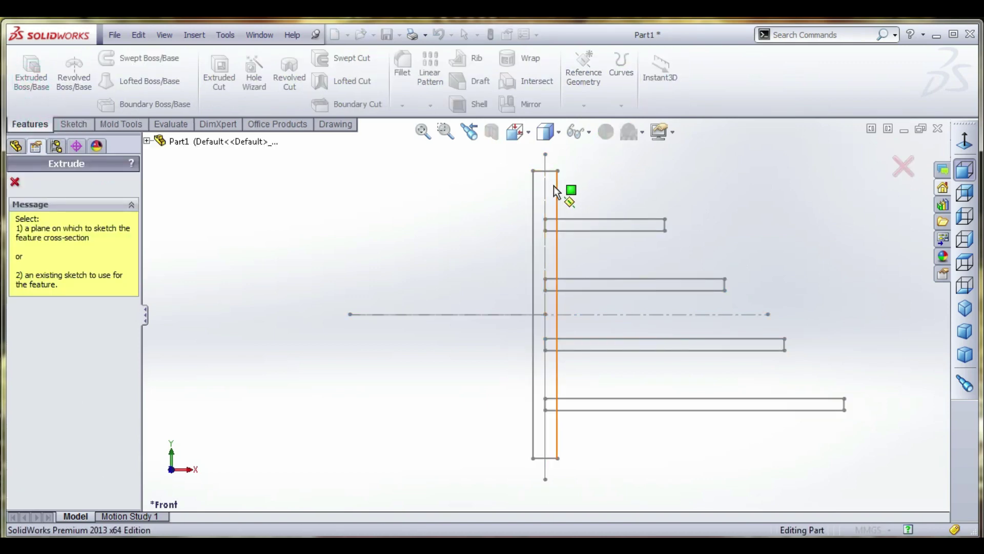
pyautogui.click(553, 187)
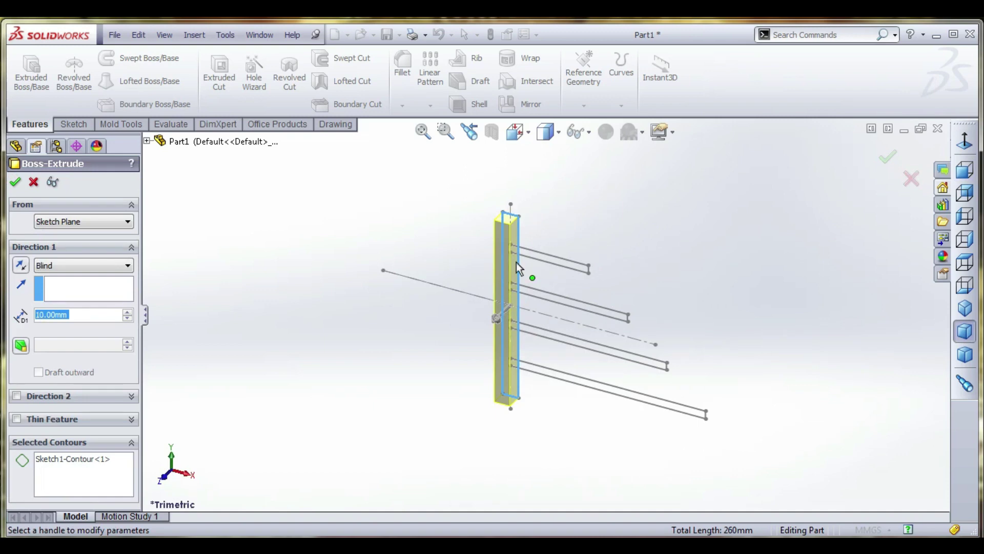
pyautogui.click(555, 257)
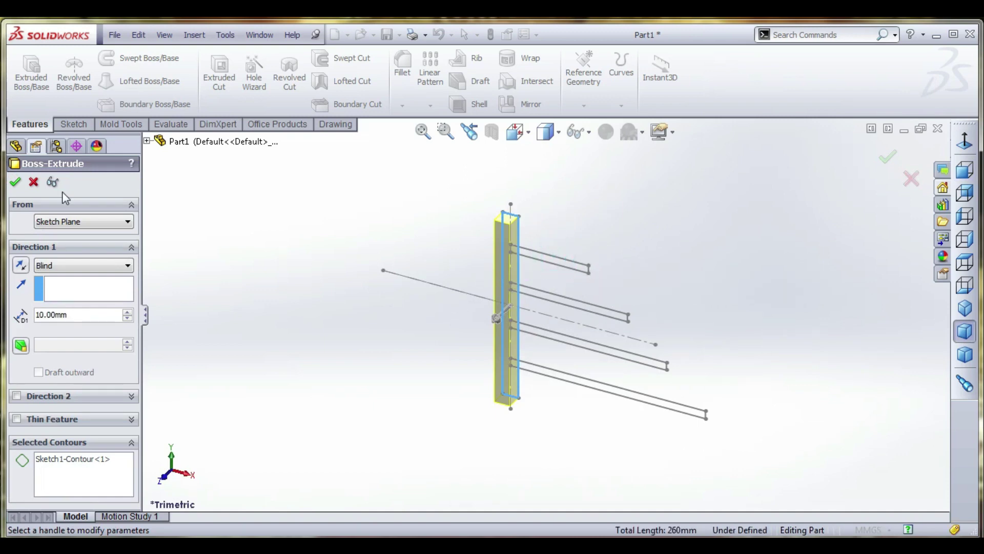
pyautogui.click(16, 183)
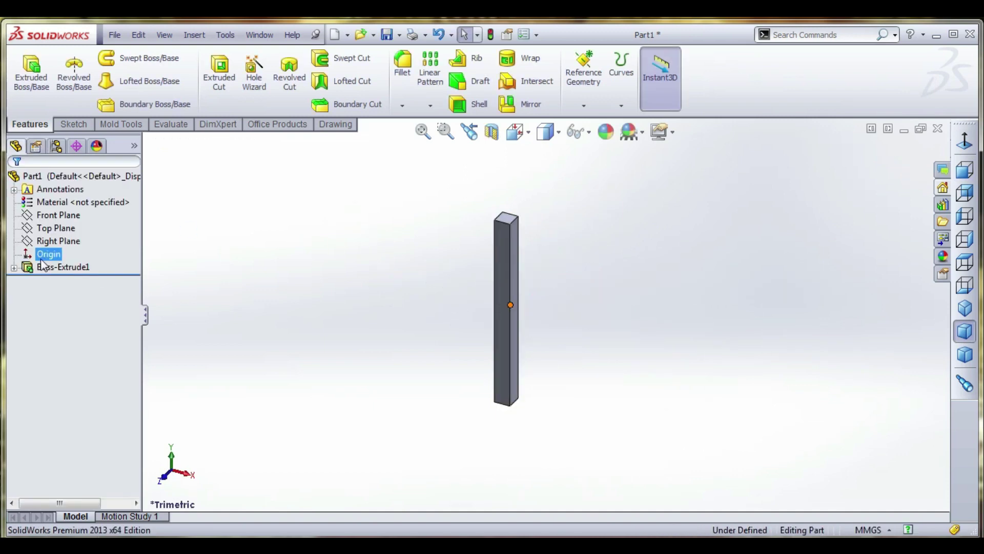
# Step: Extrude the four horizontal bar contours of the same sketch as a blind boss 10 mm deep, merged with the pole
pyautogui.click(14, 267)
pyautogui.click(54, 279)
pyautogui.click(31, 71)
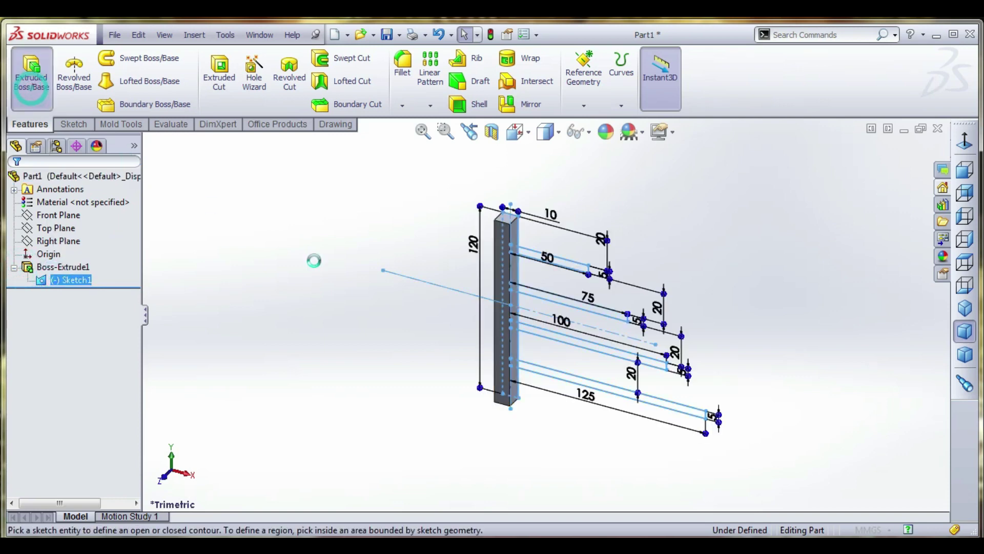
pyautogui.click(568, 271)
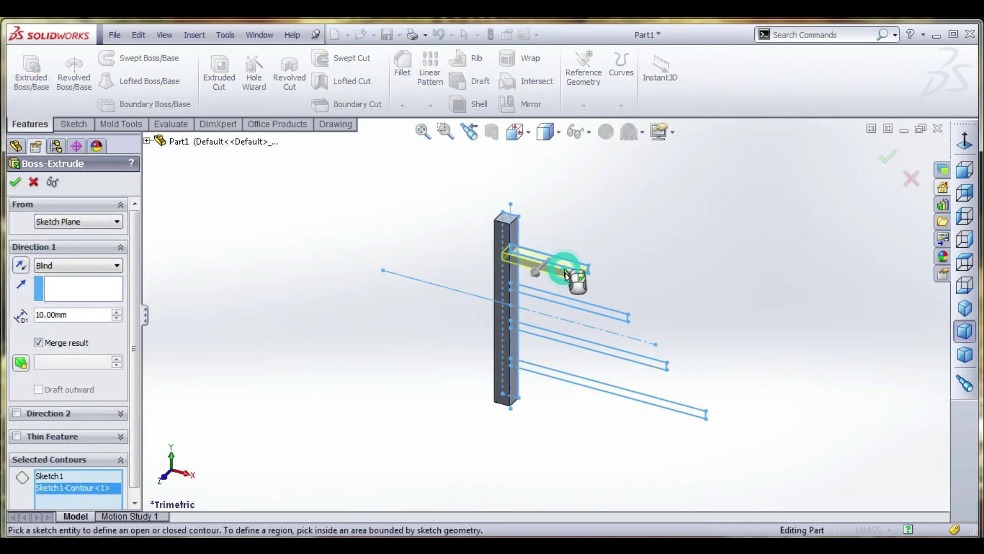
pyautogui.click(573, 303)
pyautogui.click(590, 341)
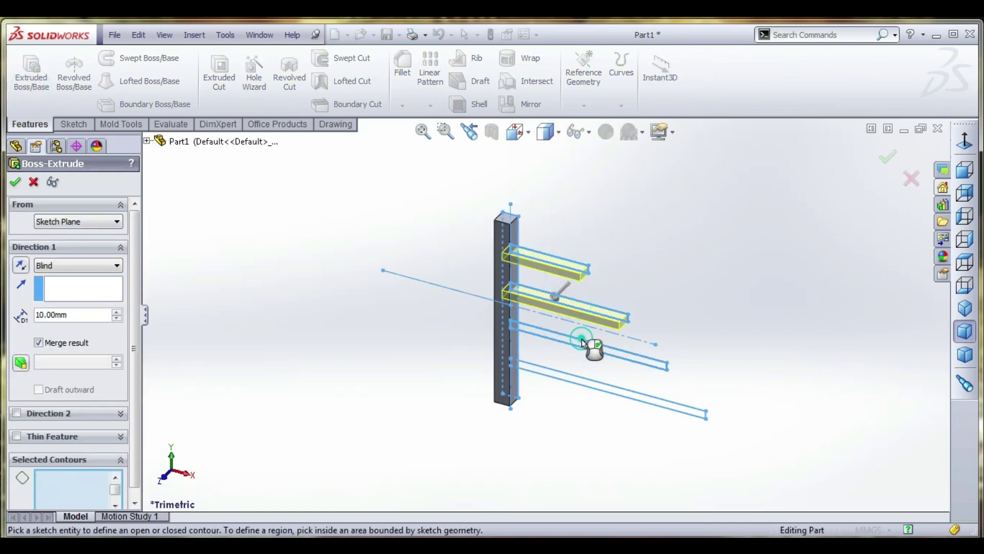
pyautogui.click(583, 380)
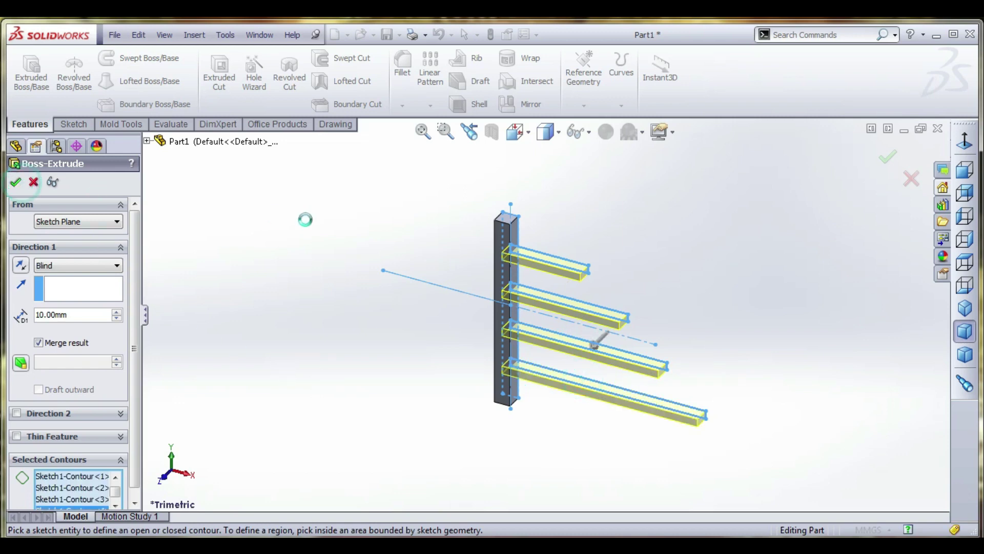
pyautogui.click(348, 220)
pyautogui.rightClick(351, 225)
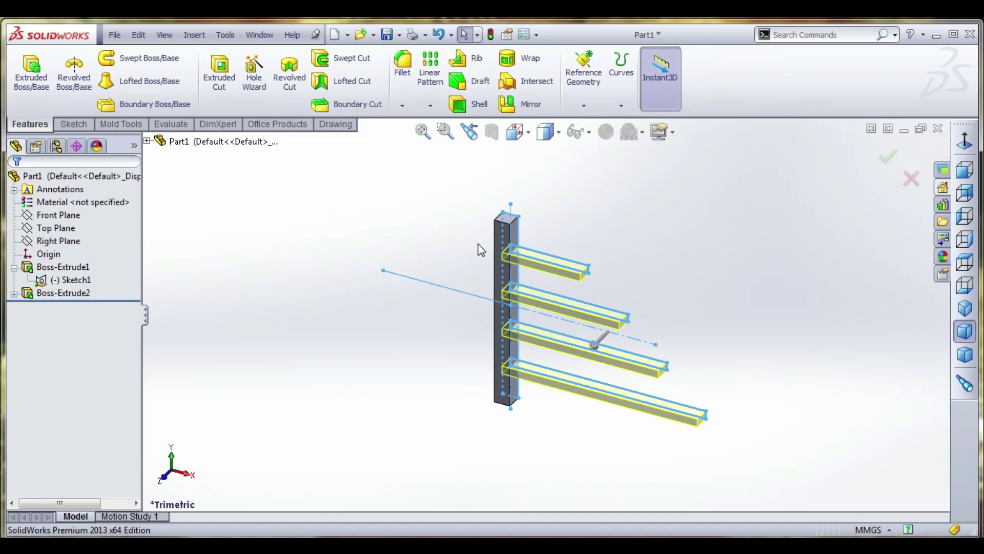
# Step: Edit the four bars' extrusion to a depth of 5 mm with the Mid Plane end condition
pyautogui.moveTo(564, 261); pyautogui.dragTo(593, 207, button='middle')
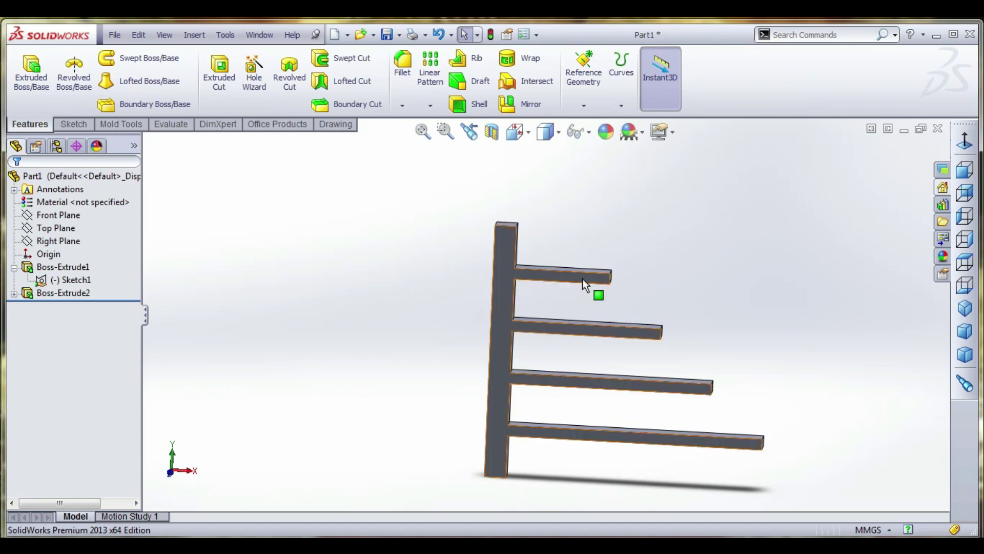
pyautogui.moveTo(585, 280); pyautogui.dragTo(528, 328, button='middle')
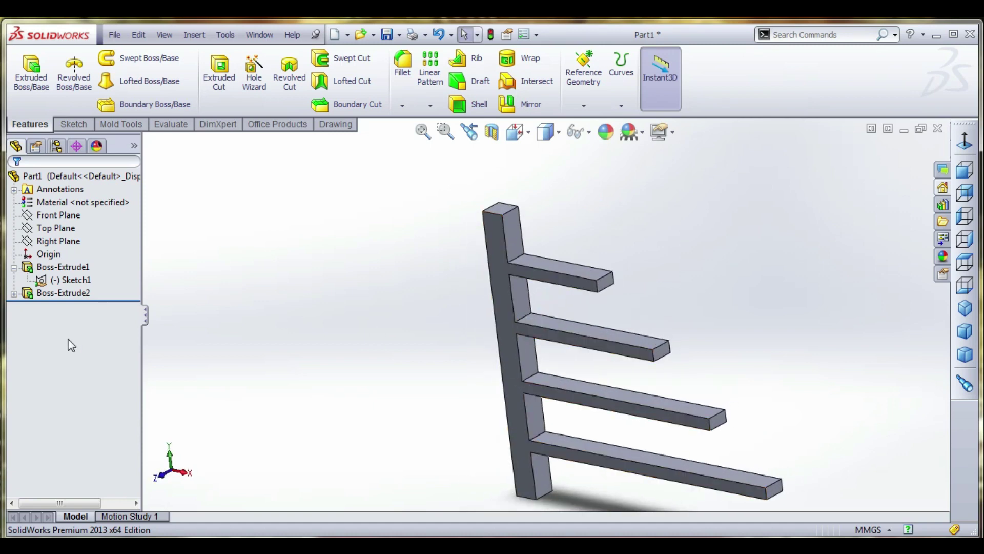
pyautogui.rightClick(39, 296)
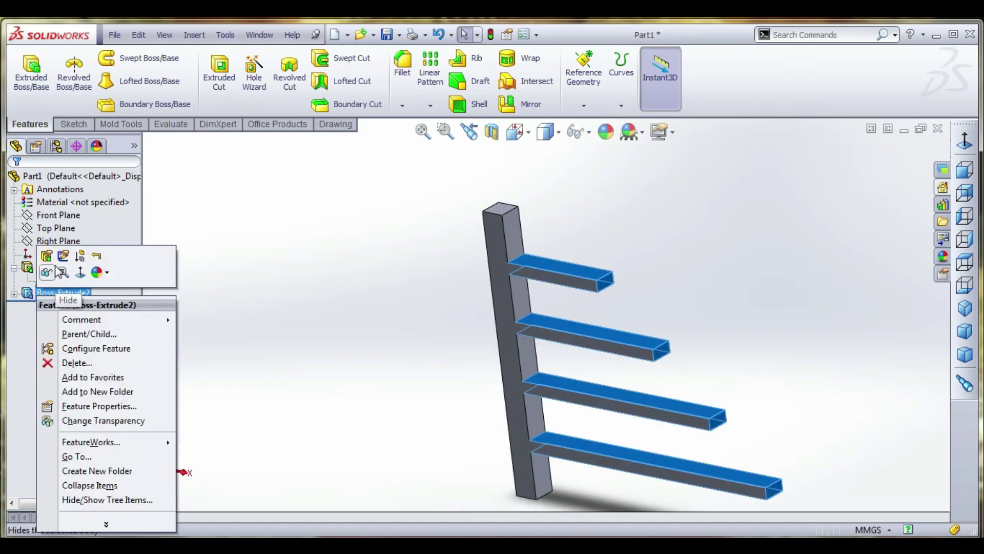
pyautogui.click(63, 265)
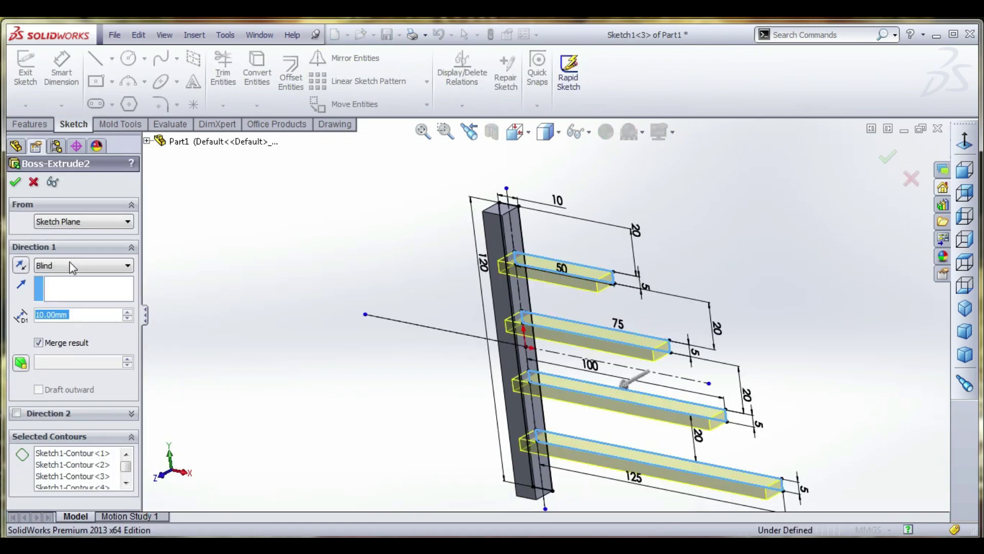
pyautogui.write('=')
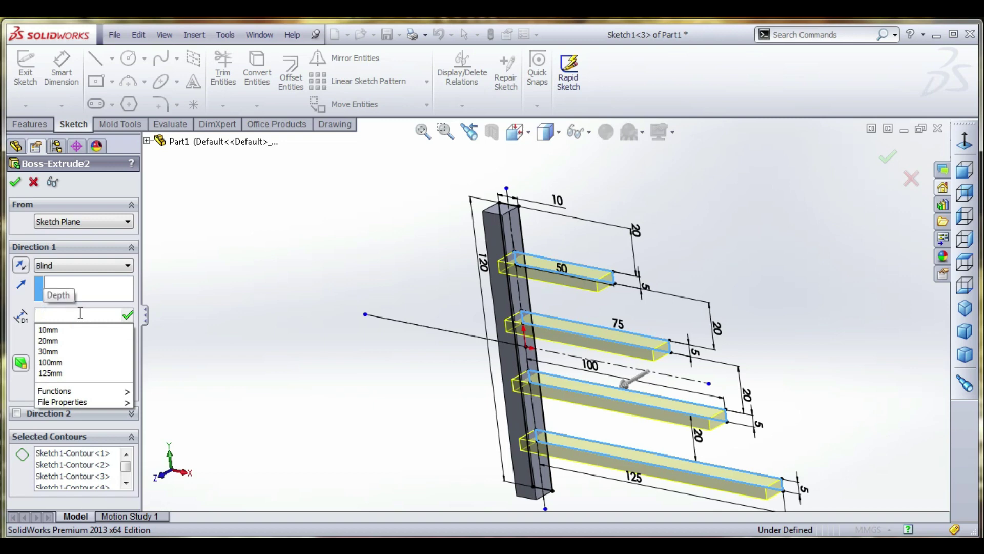
pyautogui.write('5')
pyautogui.press('Return')
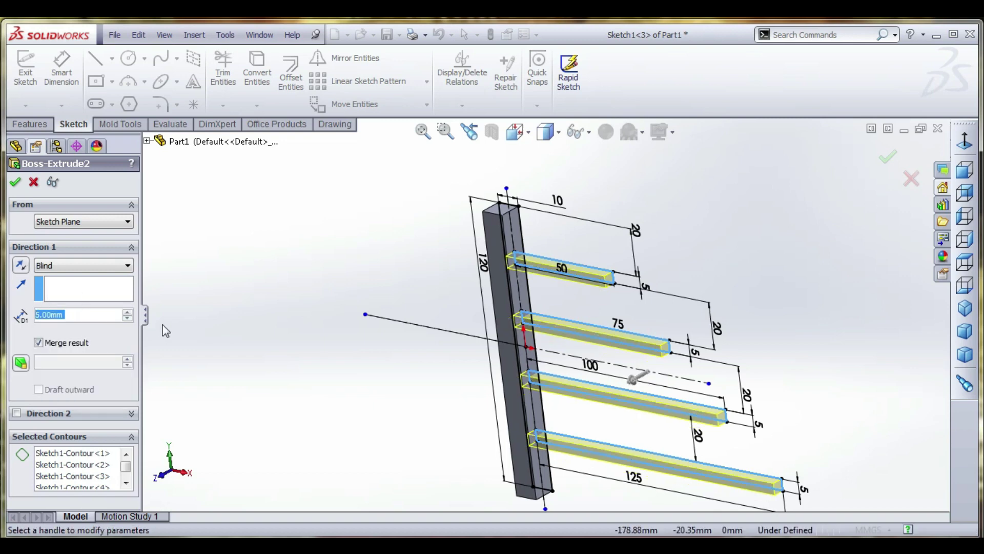
pyautogui.click(66, 267)
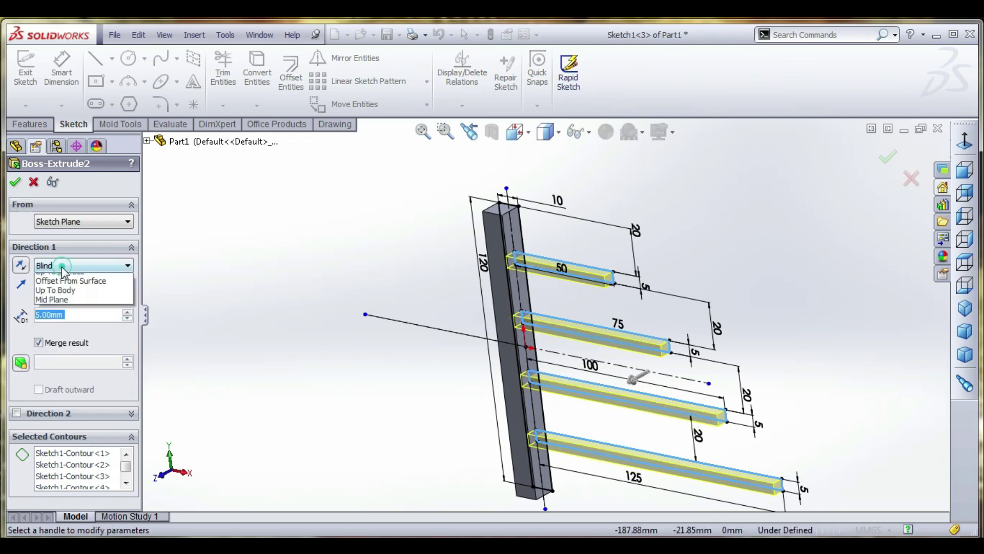
pyautogui.click(73, 332)
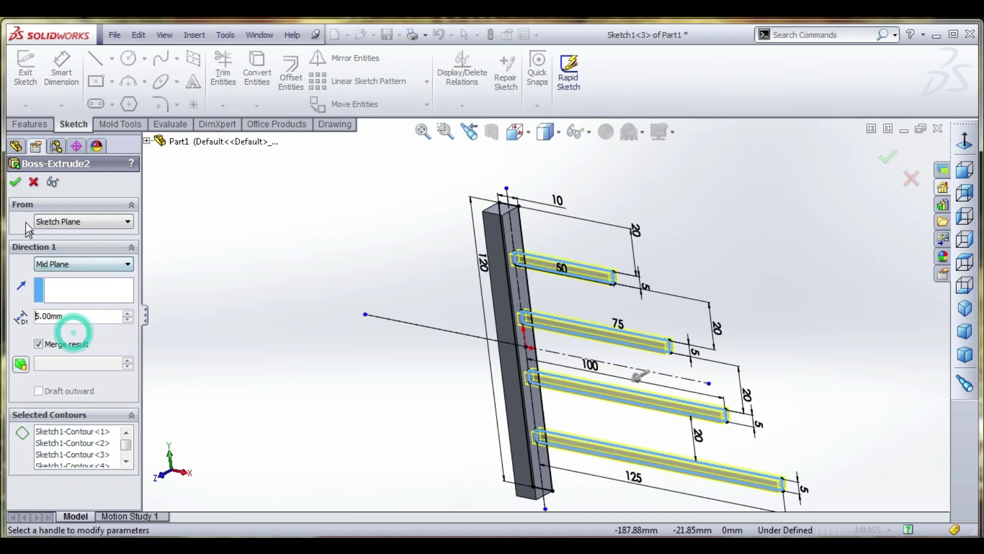
pyautogui.click(15, 181)
pyautogui.click(233, 246)
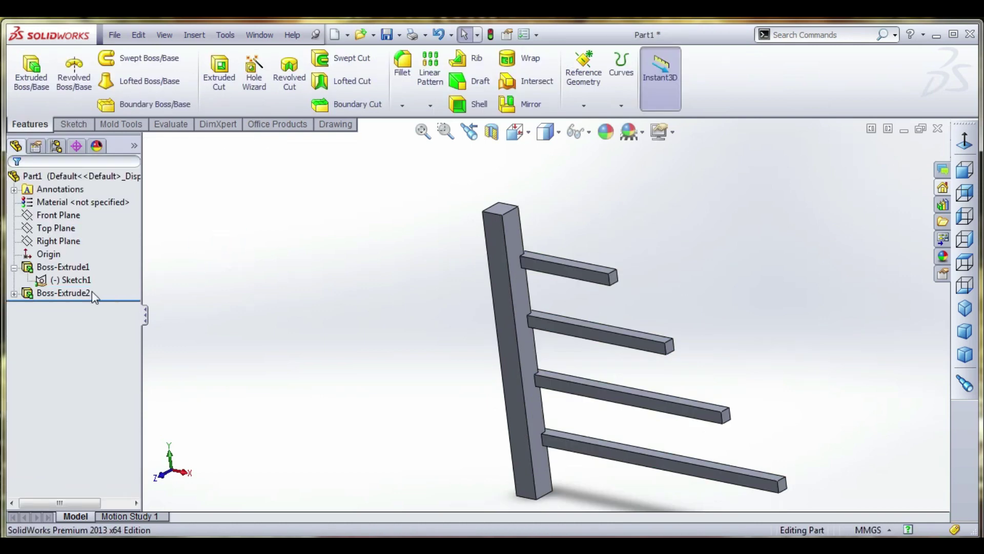
# Step: Change the end condition of the pole's extrusion to Mid Plane
pyautogui.rightClick(62, 268)
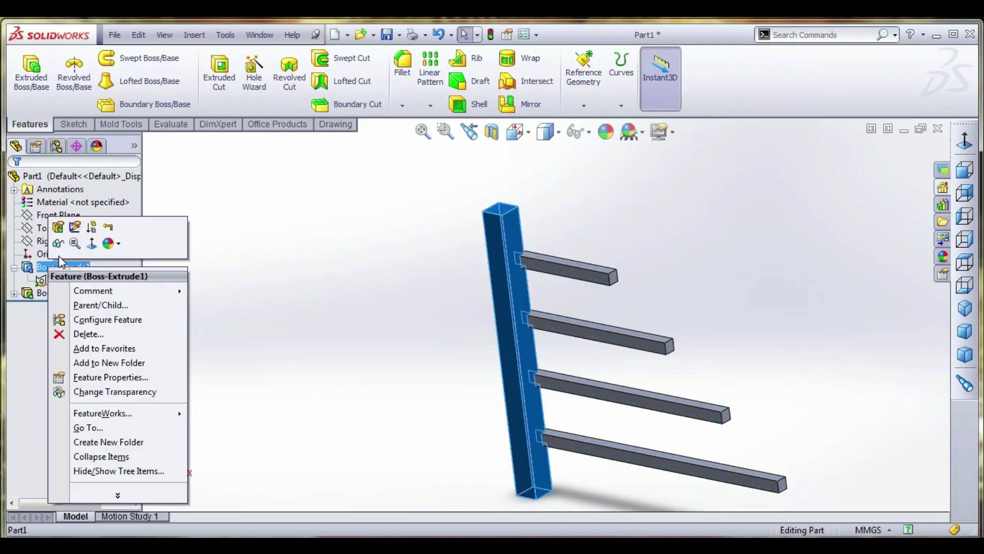
pyautogui.click(58, 226)
pyautogui.click(77, 265)
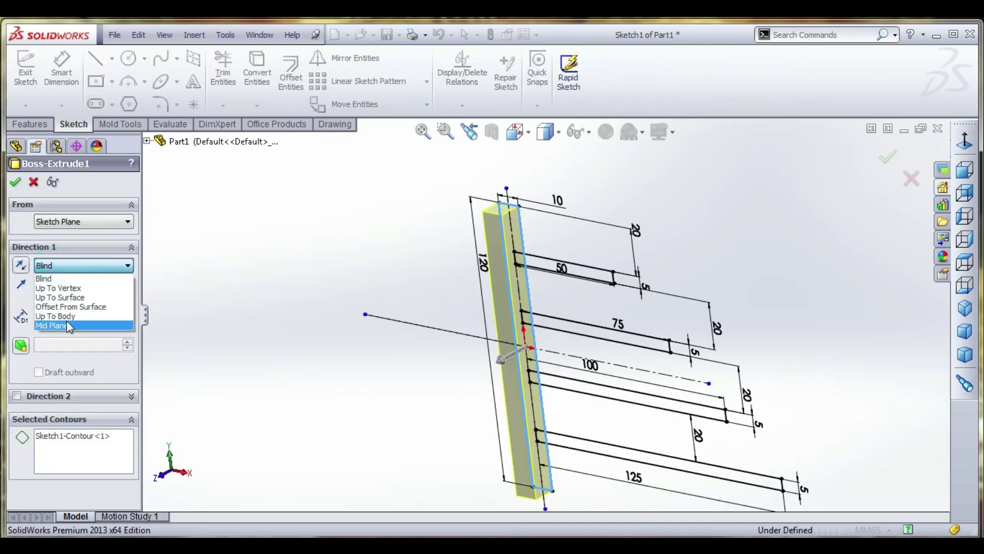
pyautogui.click(69, 326)
pyautogui.click(15, 181)
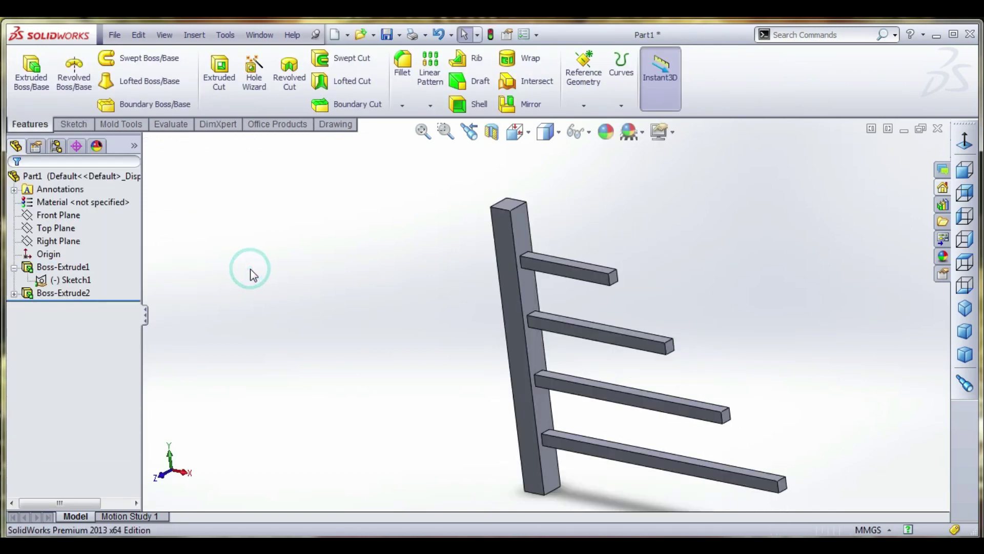
pyautogui.moveTo(424, 306); pyautogui.dragTo(370, 304, button='middle')
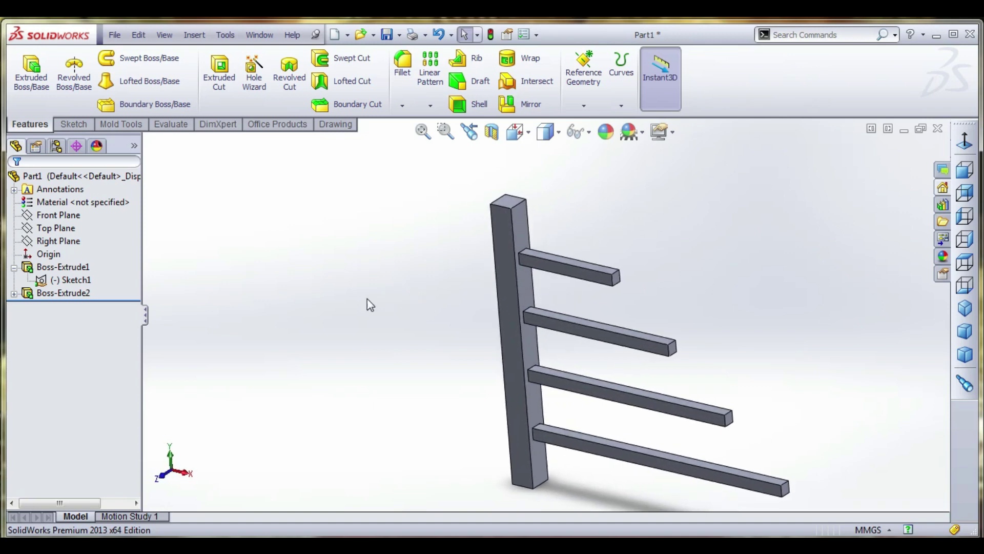
# Step: Reopen the sketch shared by the pole and bar extrusions for editing
pyautogui.moveTo(593, 352)
pyautogui.mouseDown(button='middle')
pyautogui.moveTo(567, 352)
pyautogui.moveTo(596, 308)
pyautogui.moveTo(627, 329)
pyautogui.moveTo(651, 279)
pyautogui.moveTo(603, 290)
pyautogui.moveTo(651, 306)
pyautogui.moveTo(641, 332)
pyautogui.mouseUp(button='middle')
pyautogui.click(63, 293)
pyautogui.click(72, 306)
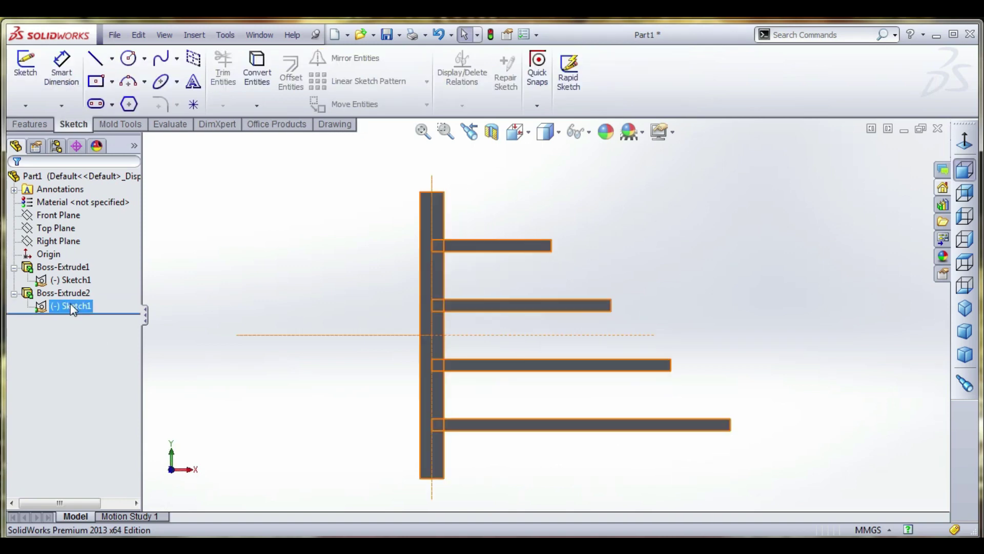
pyautogui.click(65, 290)
pyautogui.rightClick(66, 290)
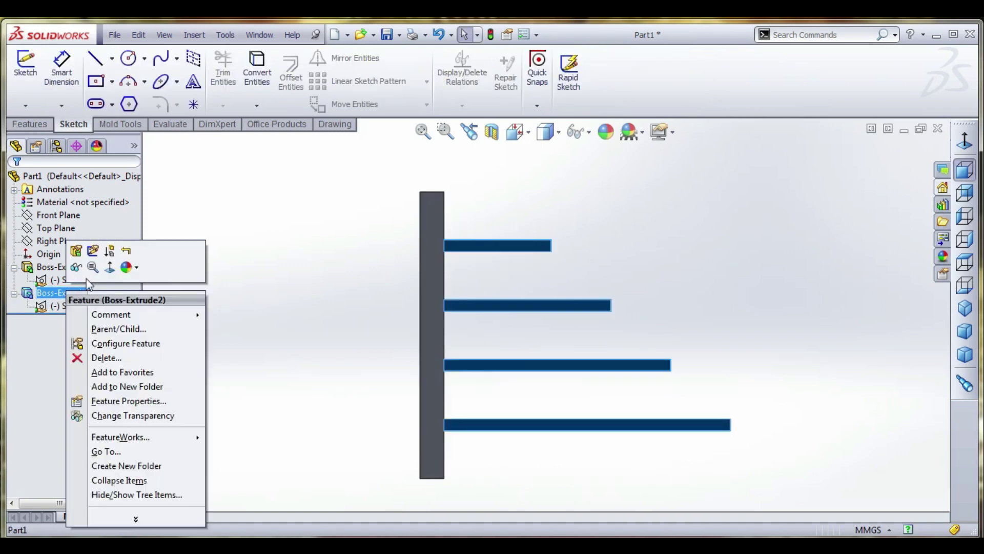
pyautogui.click(275, 250)
pyautogui.click(76, 305)
pyautogui.rightClick(76, 305)
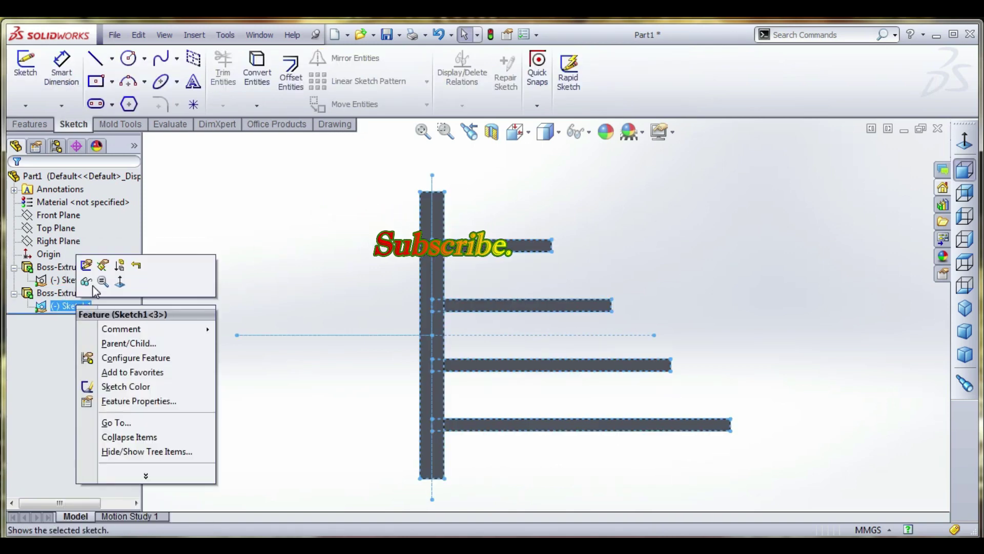
pyautogui.click(62, 280)
pyautogui.rightClick(62, 280)
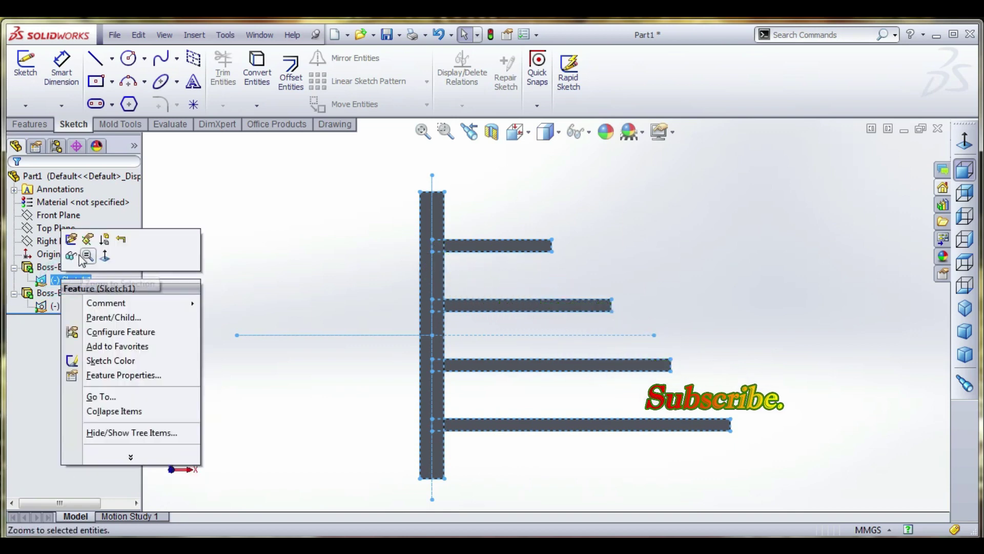
pyautogui.click(71, 239)
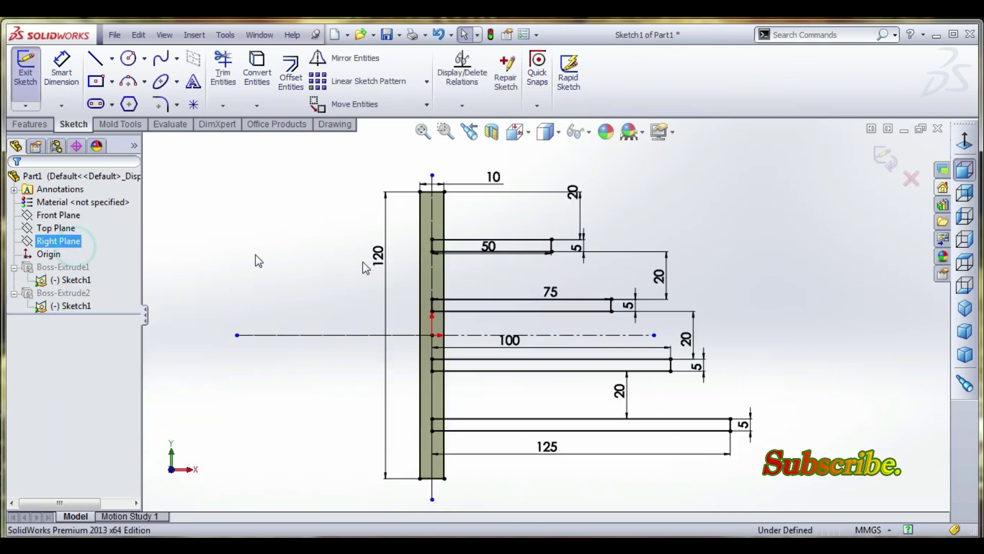
# Step: Set the thickness of the two upper bars to 2 mm each
pyautogui.click(576, 256)
pyautogui.click(576, 242)
pyautogui.write('2')
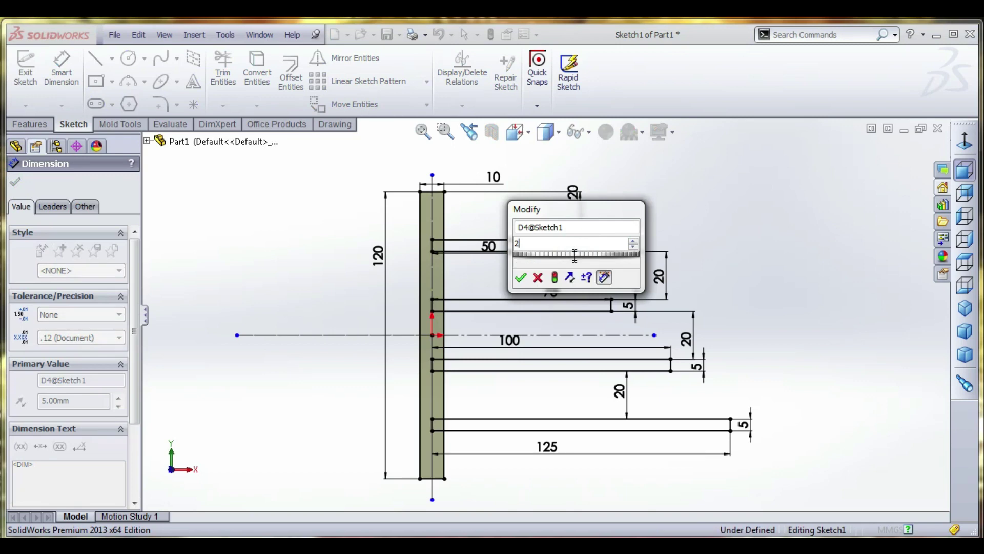
pyautogui.press('Return')
pyautogui.click(623, 300)
pyautogui.click(633, 302)
pyautogui.write('2')
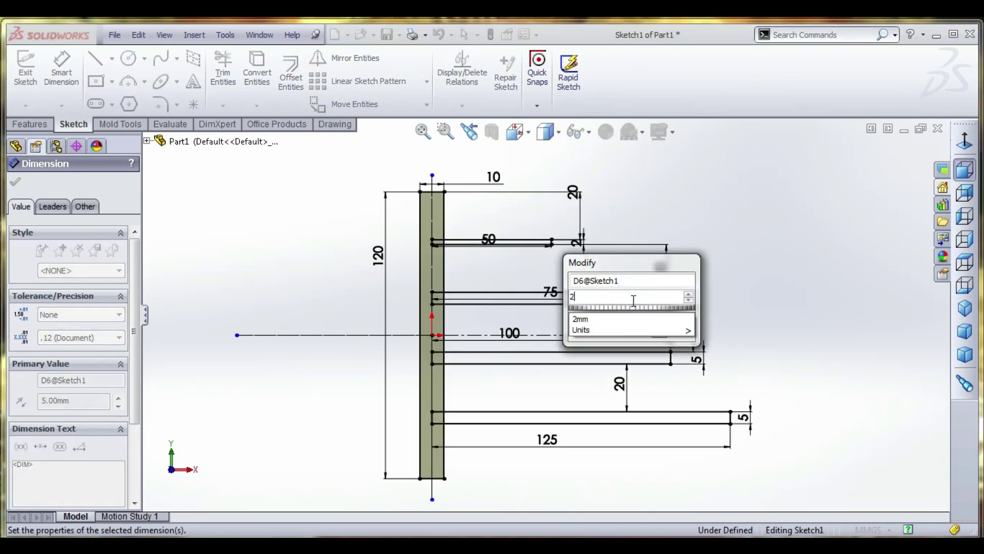
pyautogui.press('Return')
# Step: Set the thickness of the two lower bars to 2 mm each
pyautogui.doubleClick(698, 358)
pyautogui.write('2')
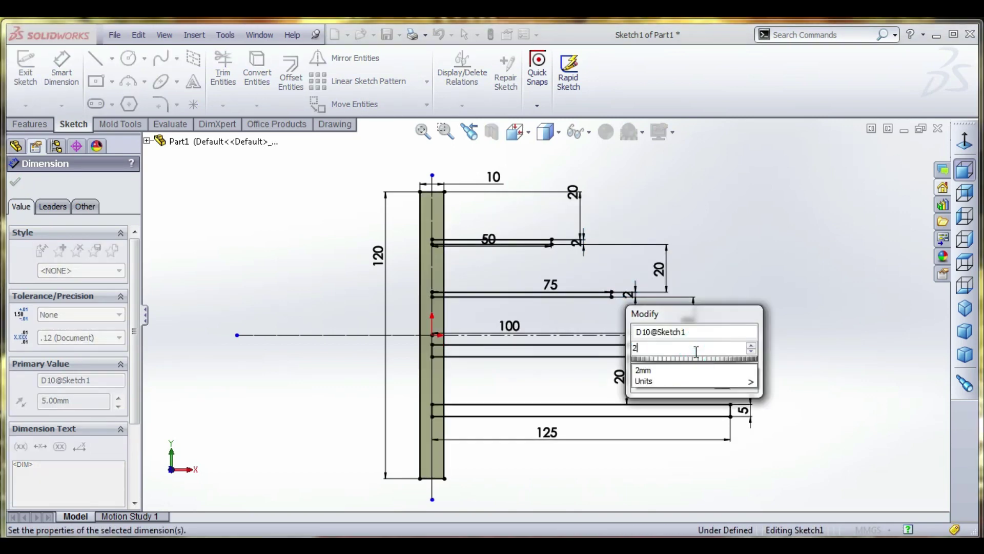
pyautogui.press('Return')
pyautogui.click(743, 400)
pyautogui.click(745, 405)
pyautogui.write('2')
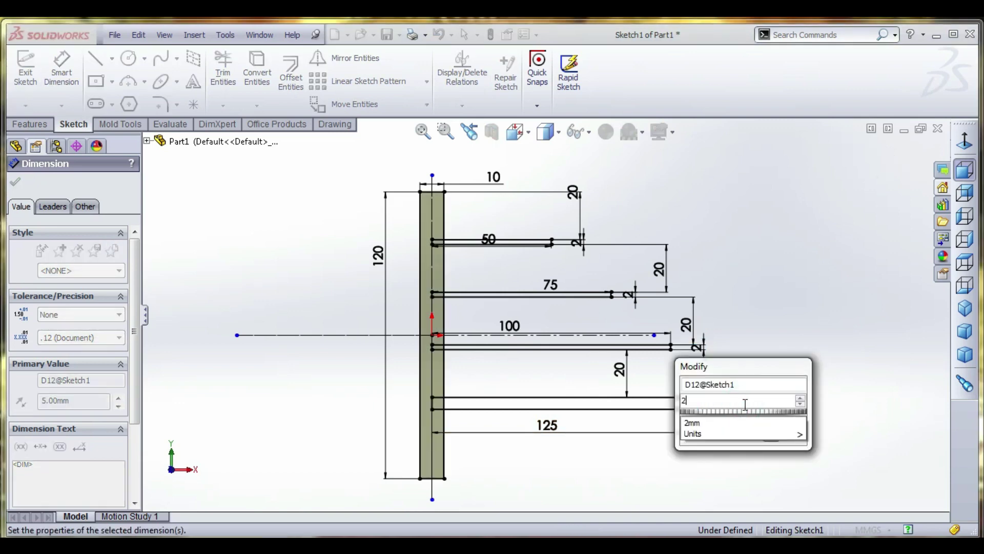
pyautogui.press('Return')
pyautogui.click(762, 348)
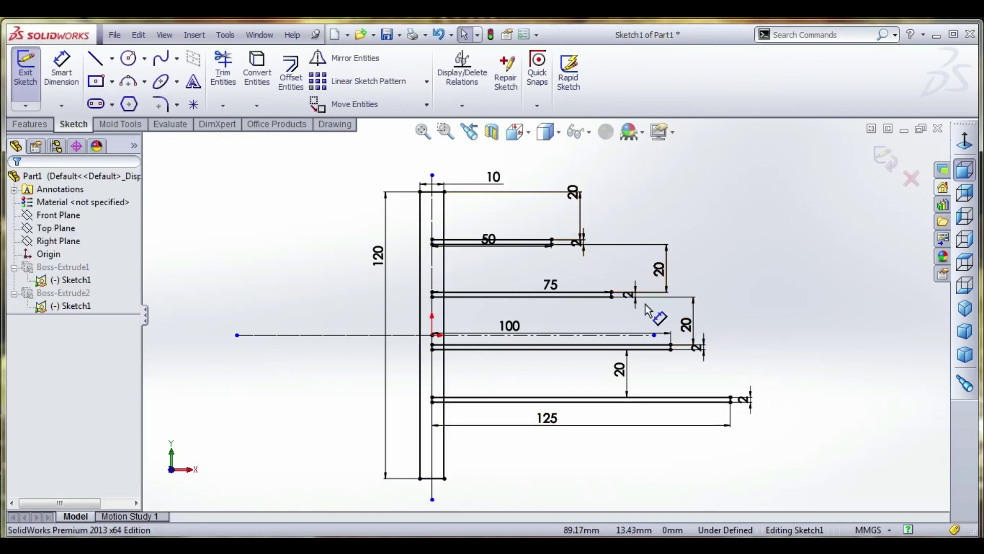
# Step: Set the pole's height to 100 mm and the top bar's distance from the pole's upper end to 16 mm, and rebuild the part
pyautogui.doubleClick(574, 193)
pyautogui.write('24.00mm')
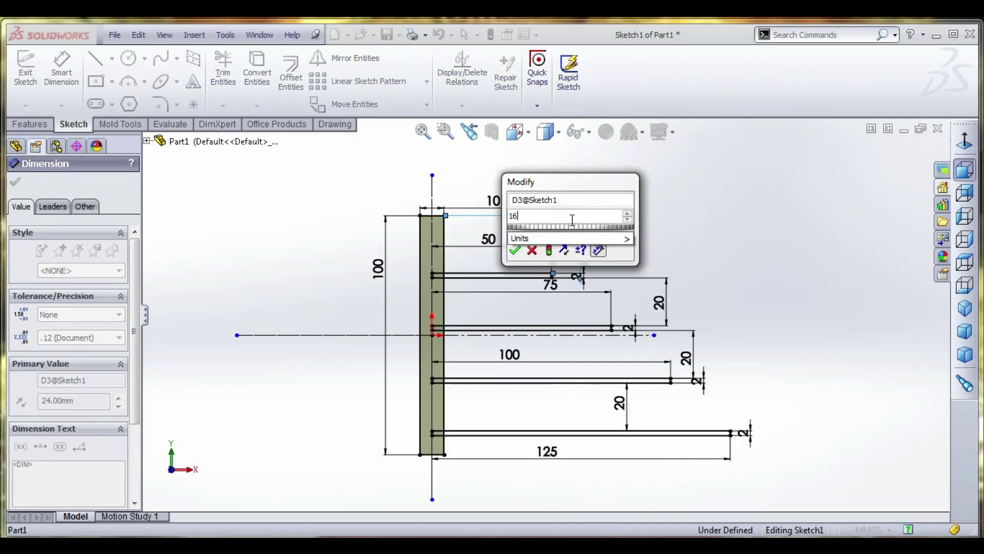
pyautogui.press('Return')
pyautogui.hotkey('ctrl', 'z')
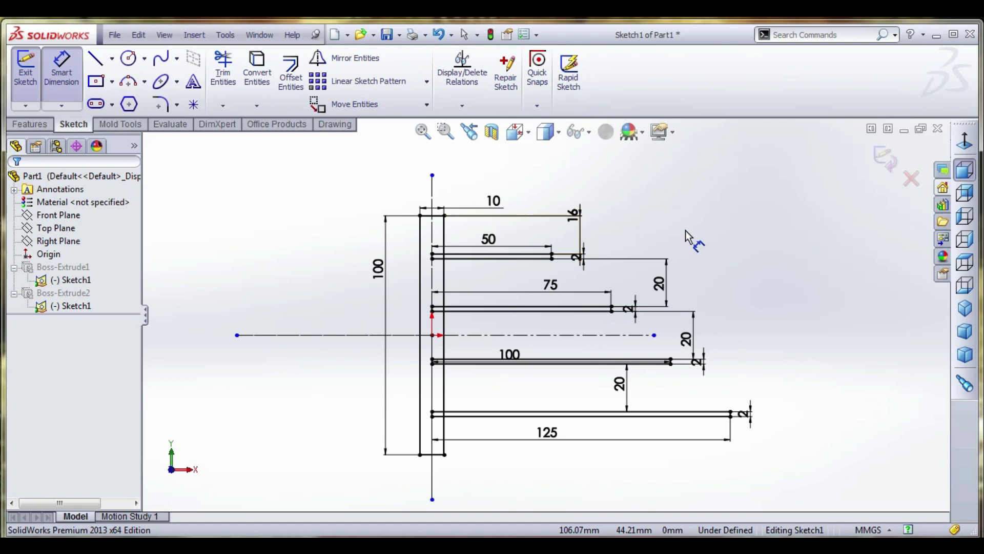
pyautogui.hotkey('ctrl', 'b')
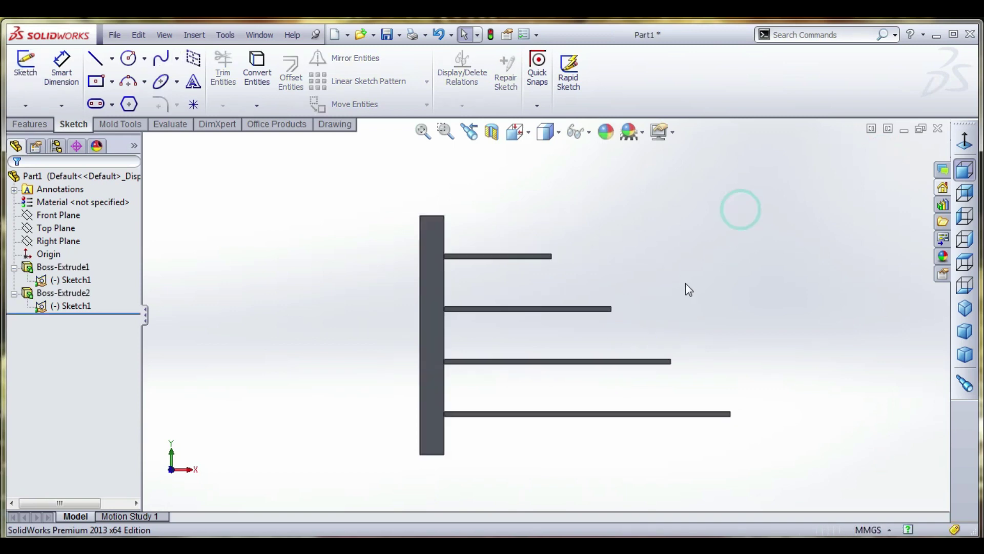
# Step: Start a sketch on the top bar's front face and add the sketch text HAPPY along the bar's lower edge
pyautogui.click(25, 64)
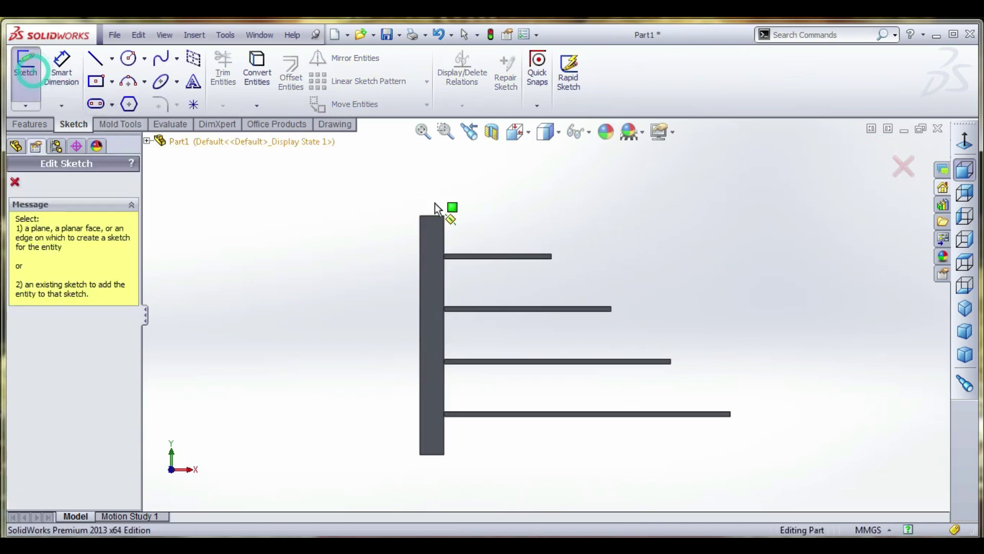
pyautogui.click(490, 263)
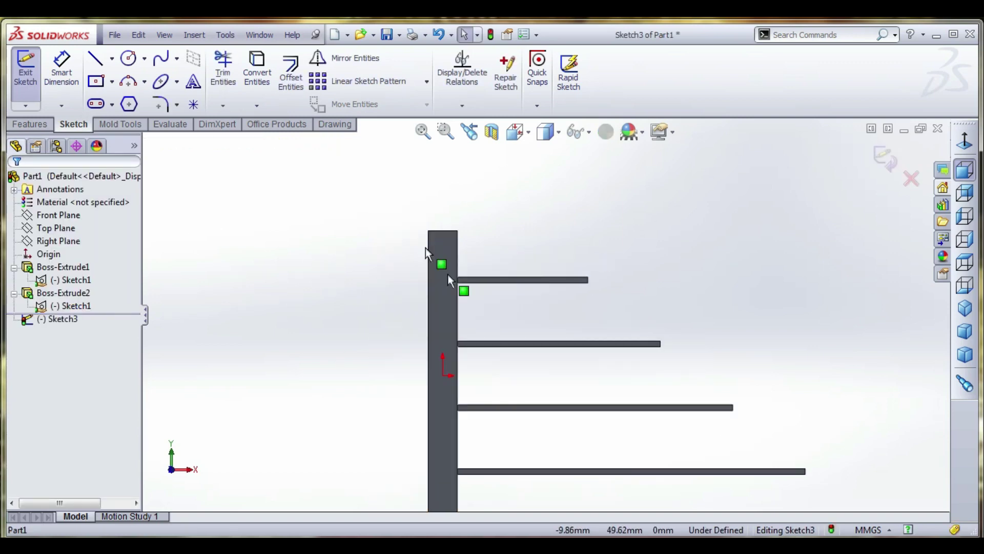
pyautogui.click(965, 144)
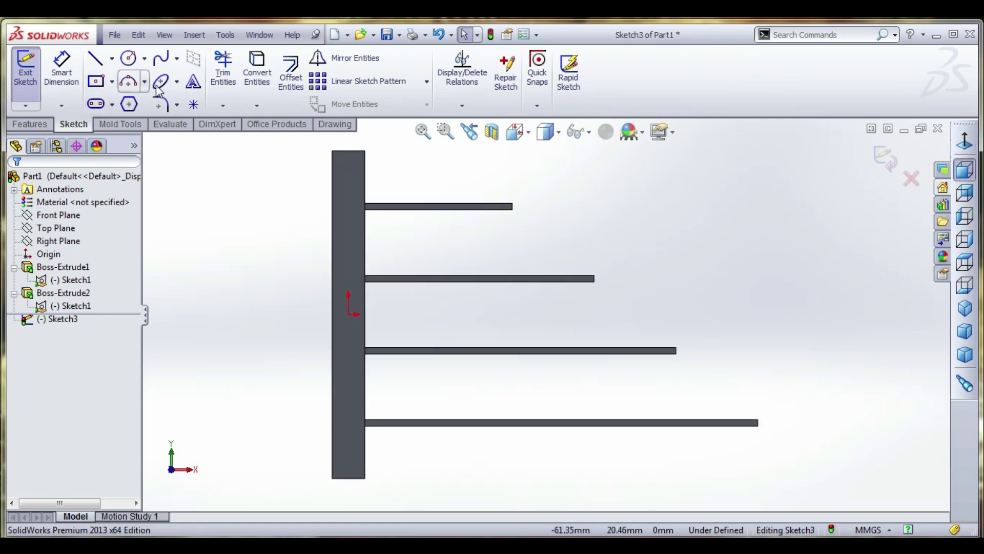
pyautogui.click(193, 81)
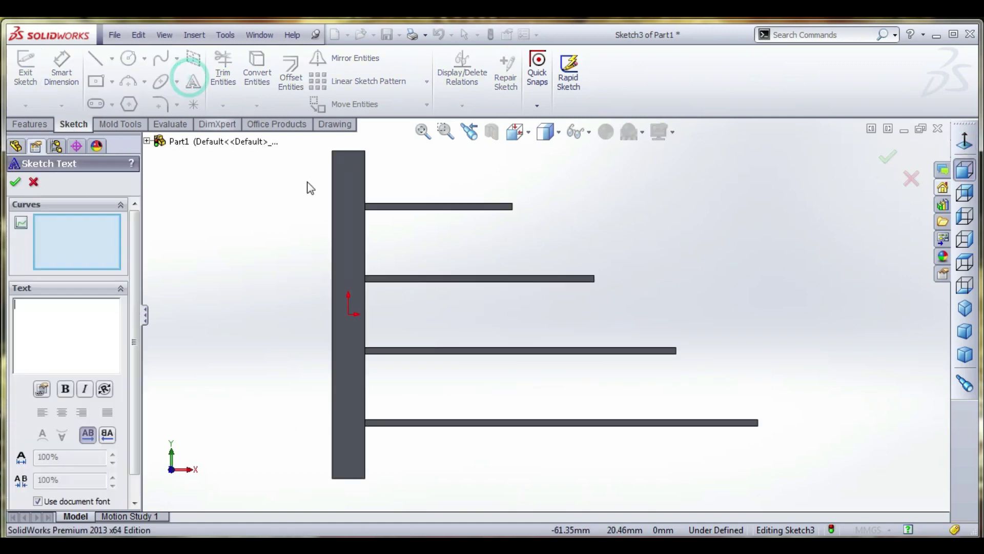
pyautogui.click(463, 214)
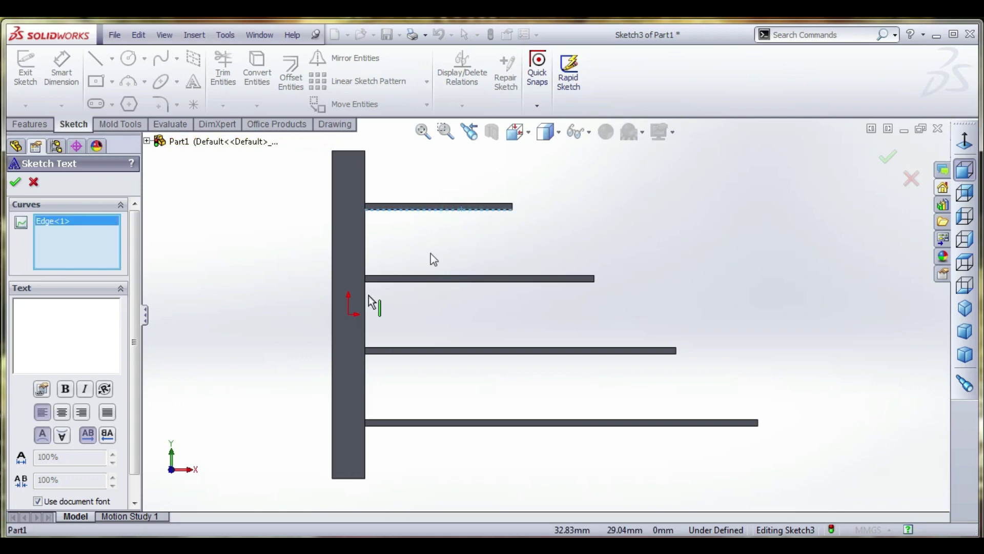
pyautogui.click(66, 390)
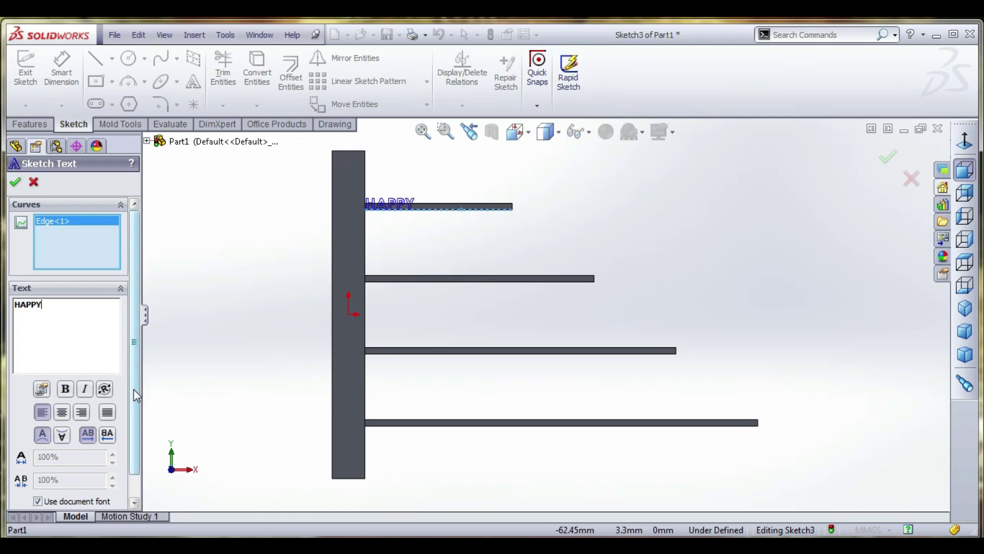
# Step: Override the document font for the HAPPY text with Times New Roman Bold at a height of 10 mm
pyautogui.scroll(-2, 126, 483)
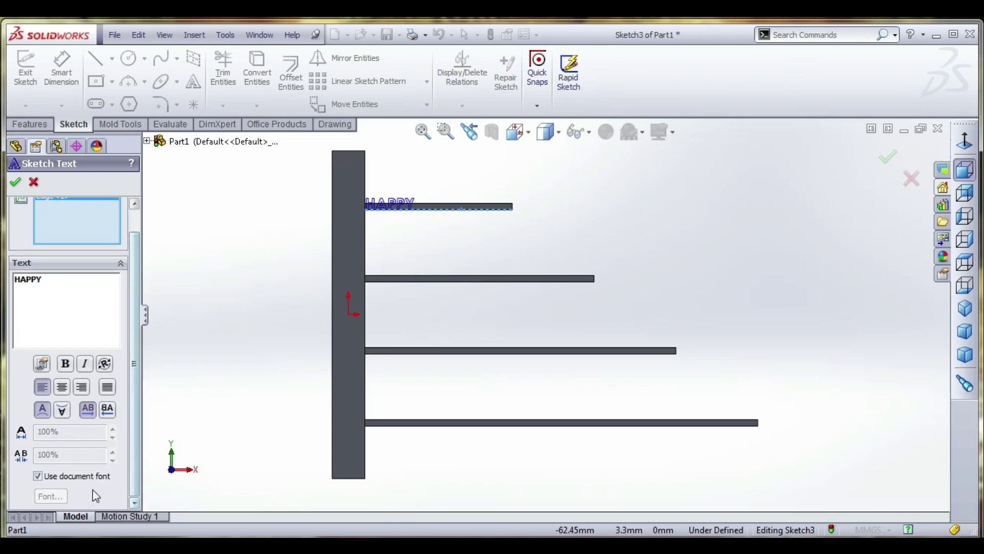
pyautogui.click(65, 477)
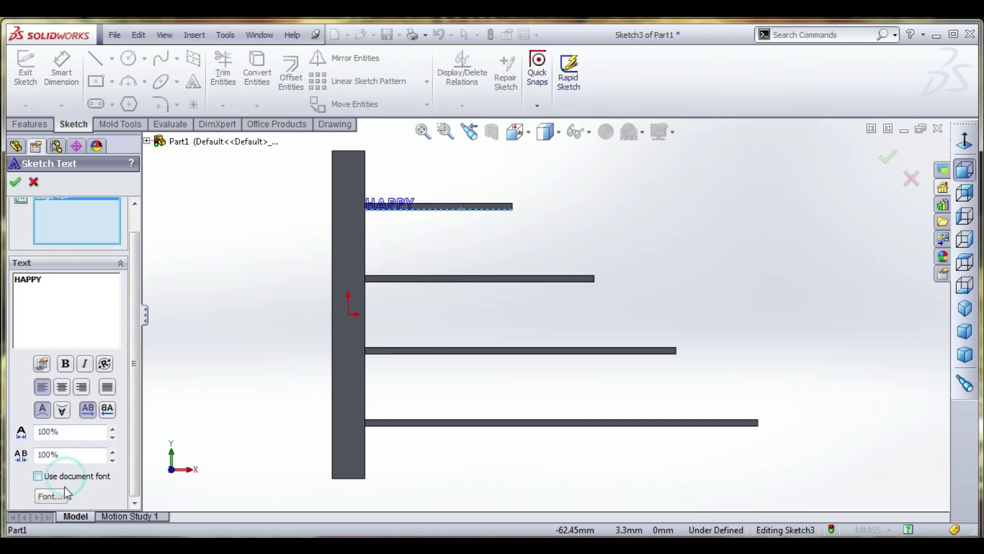
pyautogui.click(51, 495)
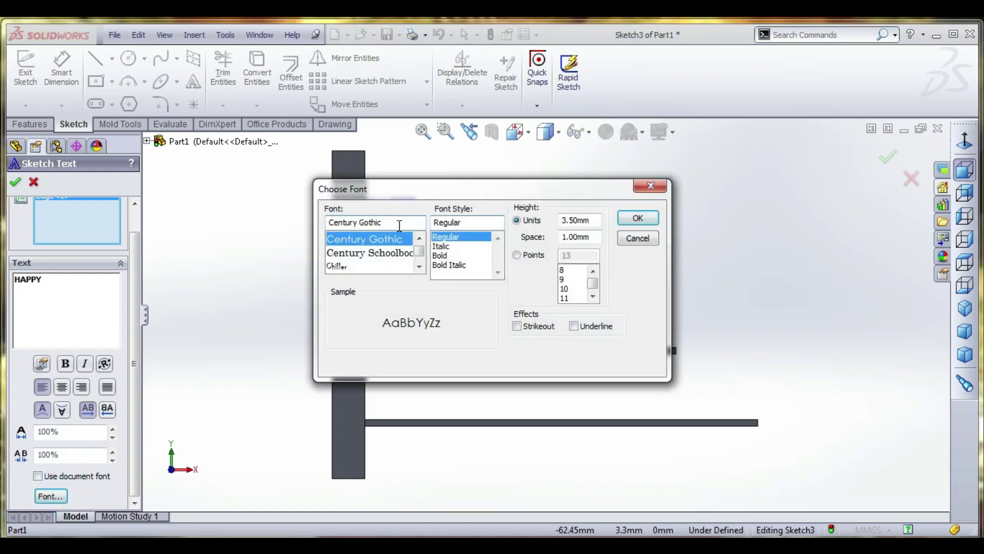
pyautogui.write('Ti')
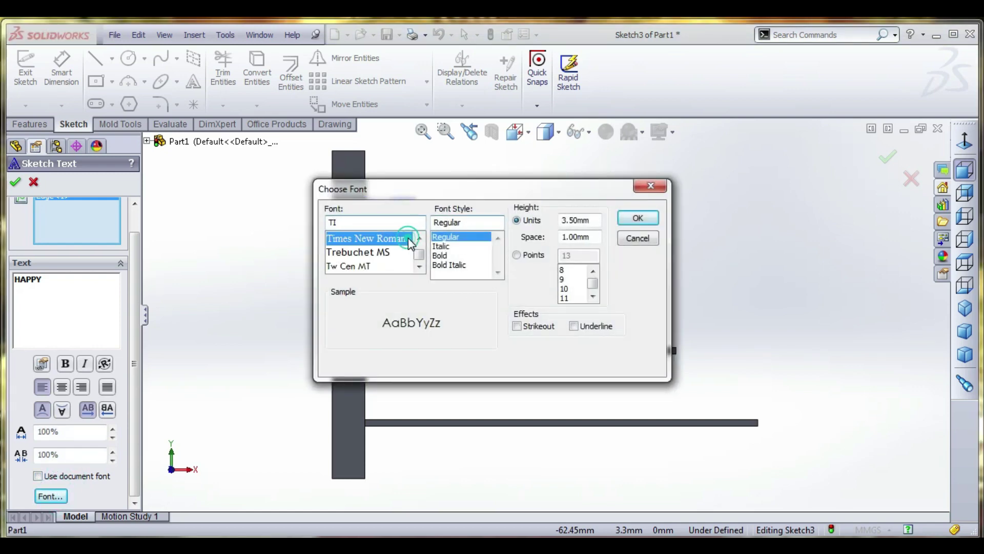
pyautogui.click(408, 239)
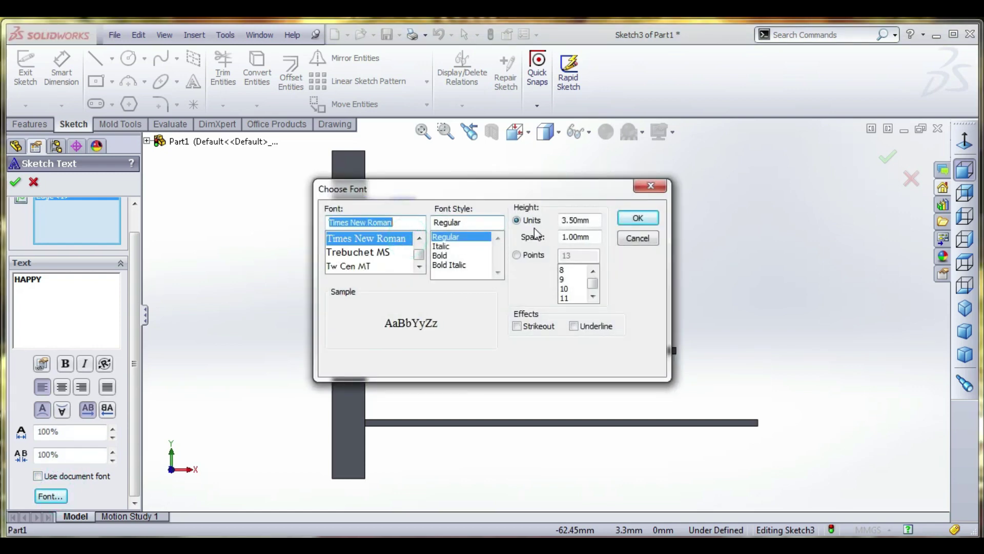
pyautogui.click(443, 256)
pyautogui.doubleClick(594, 220)
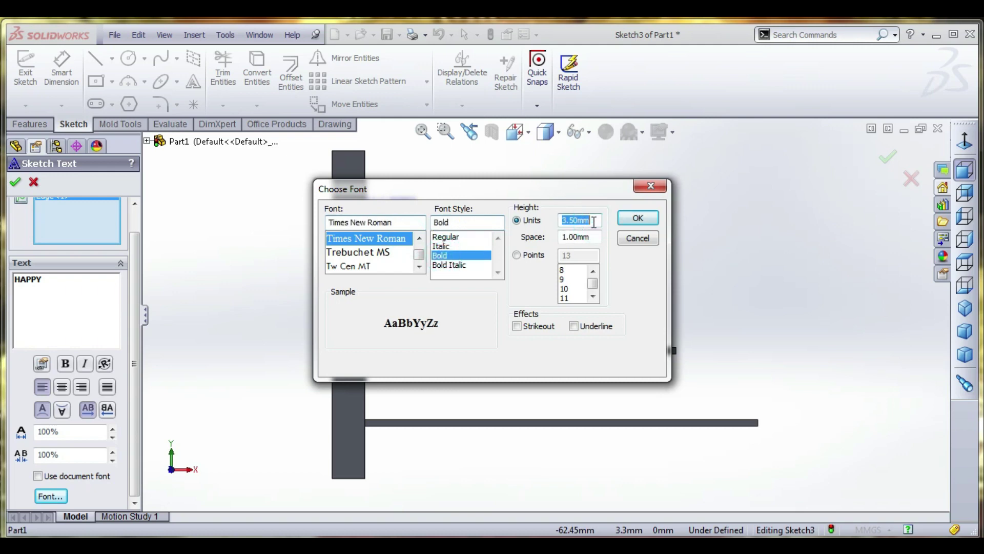
pyautogui.press('Return')
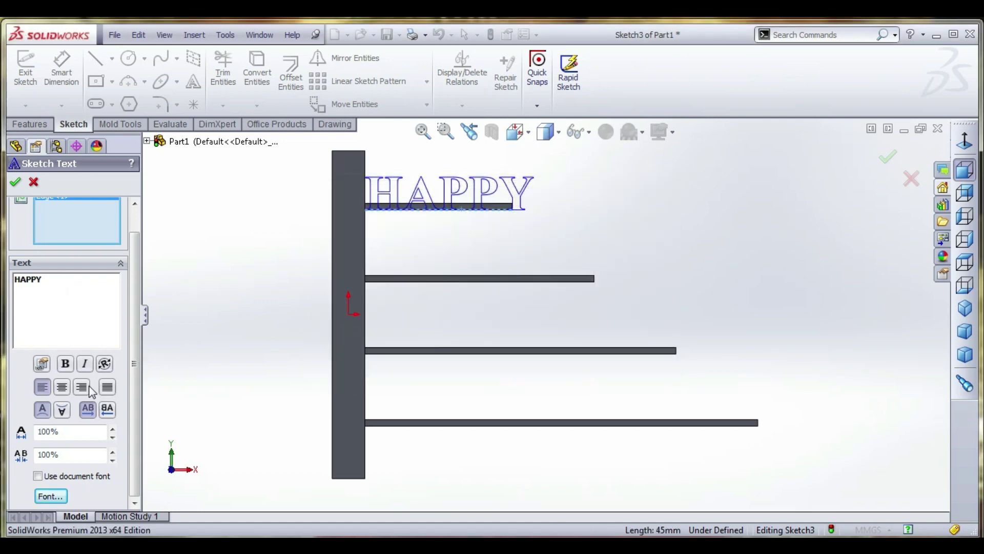
# Step: Reduce the HAPPY text's font height so it fits the top bar, and right-align it along the bar's edge
pyautogui.click(60, 497)
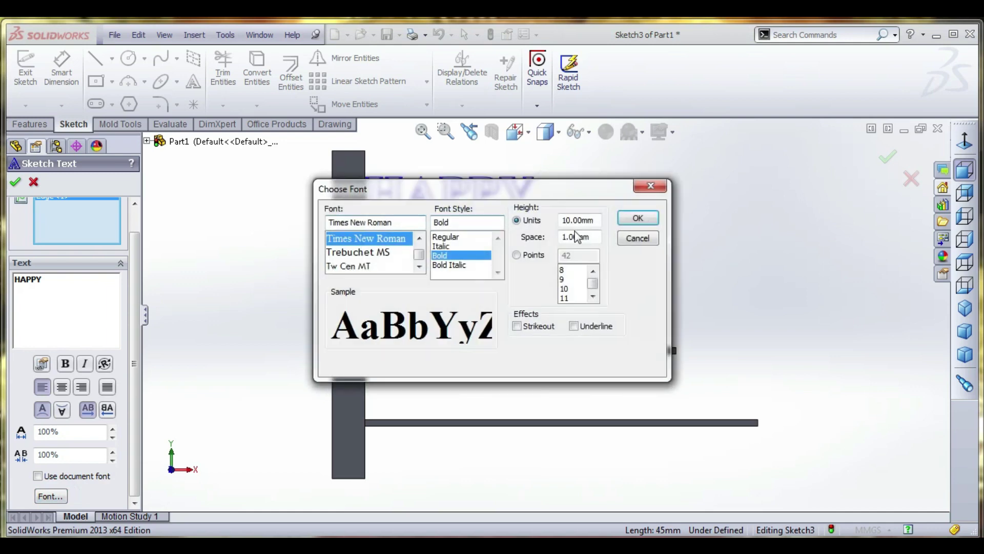
pyautogui.doubleClick(595, 222)
pyautogui.press('Return')
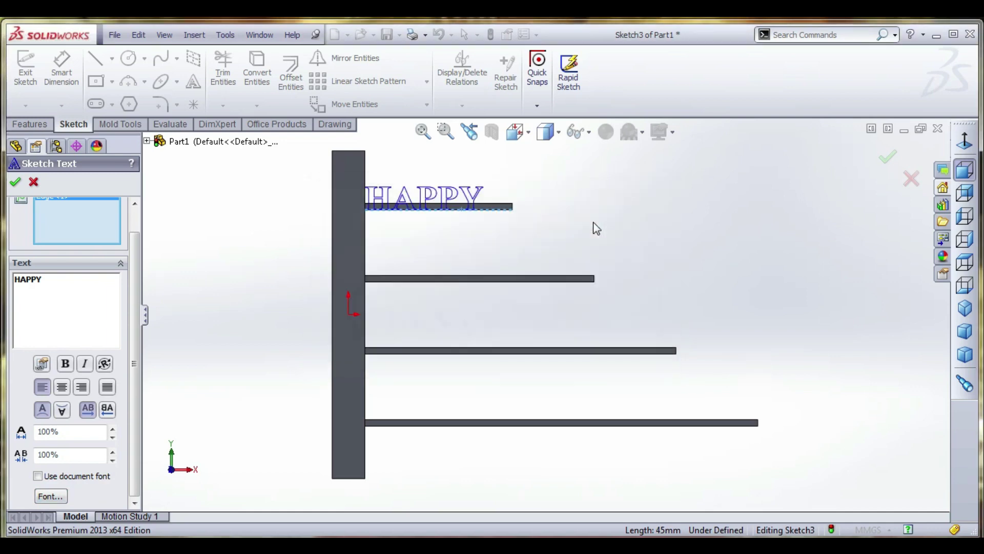
pyautogui.click(82, 388)
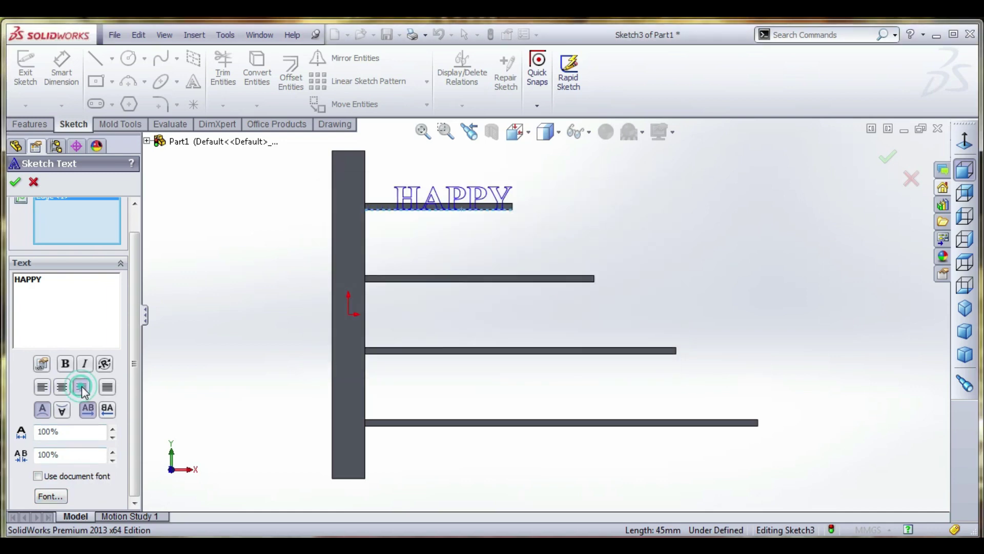
pyautogui.click(16, 182)
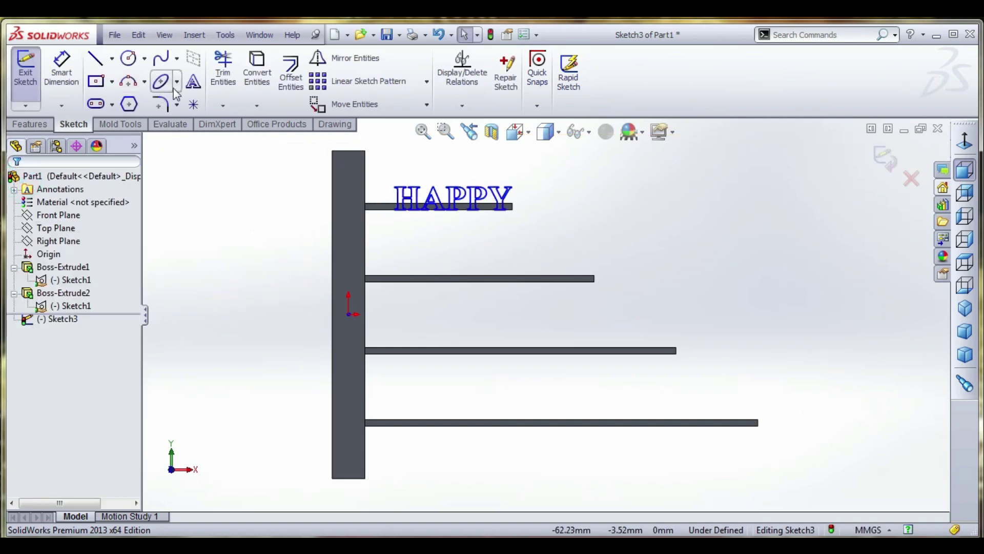
# Step: Add the sketch text NEW along the second bar's lower edge and stop using the document font for it
pyautogui.click(193, 85)
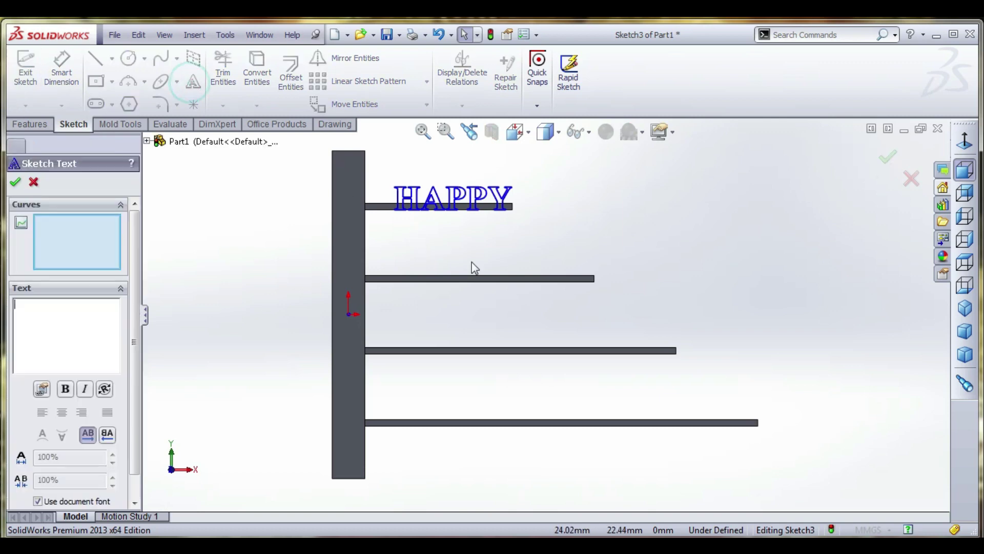
pyautogui.click(544, 280)
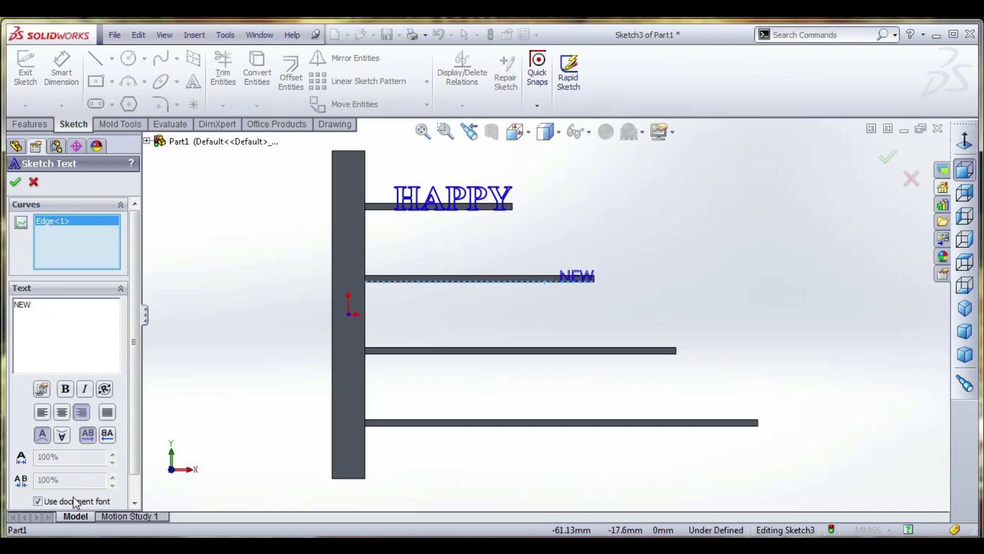
pyautogui.scroll(-1, 135, 466)
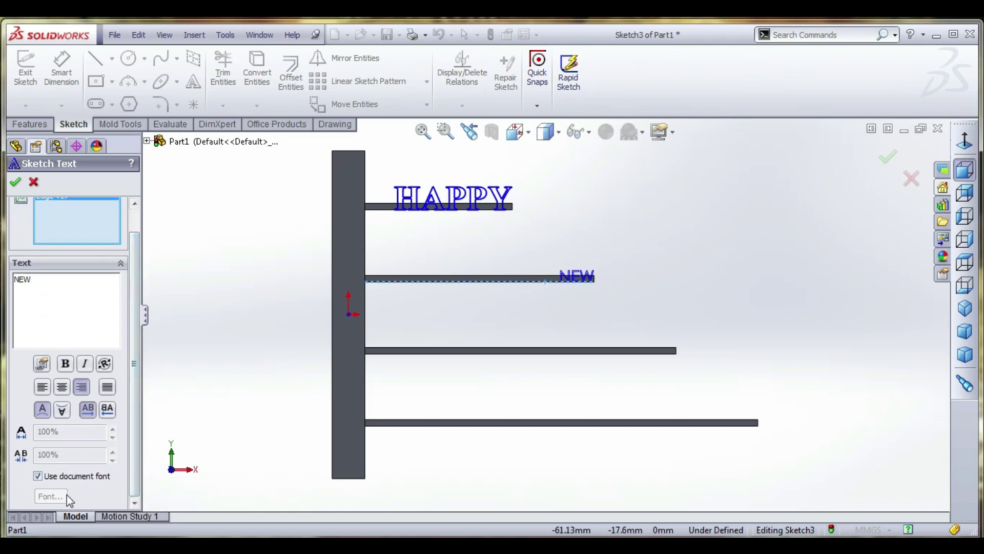
pyautogui.click(62, 477)
pyautogui.click(50, 495)
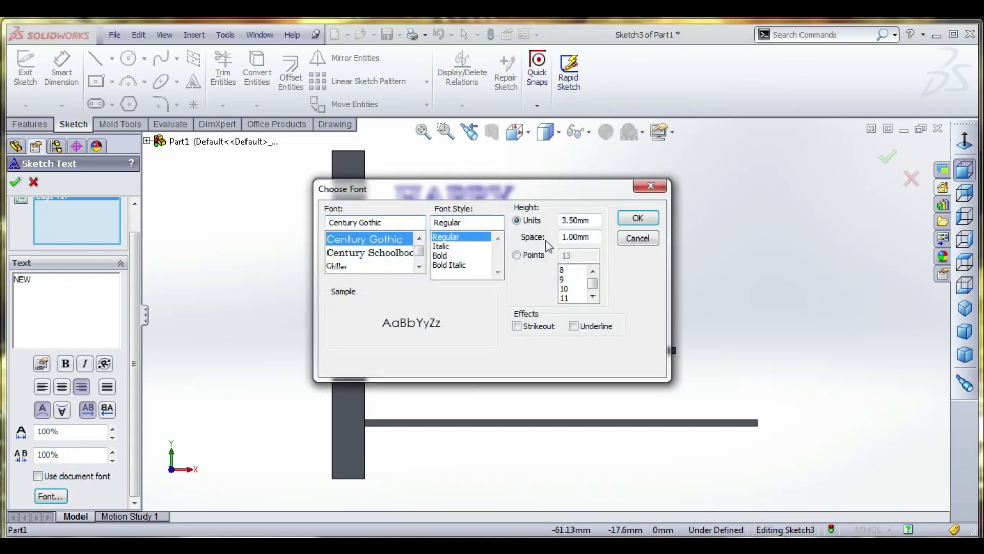
pyautogui.click(395, 225)
pyautogui.write('Ti')
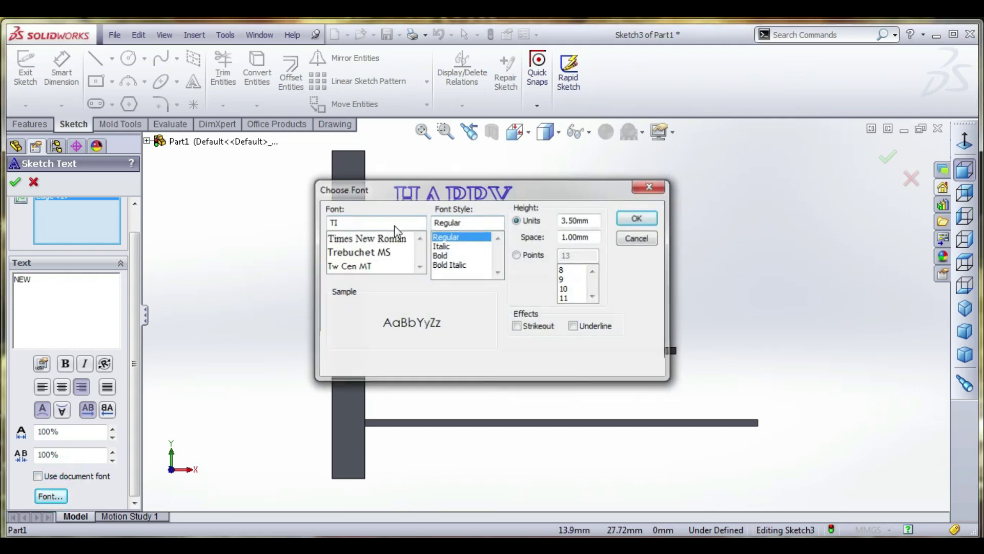
pyautogui.press('Escape')
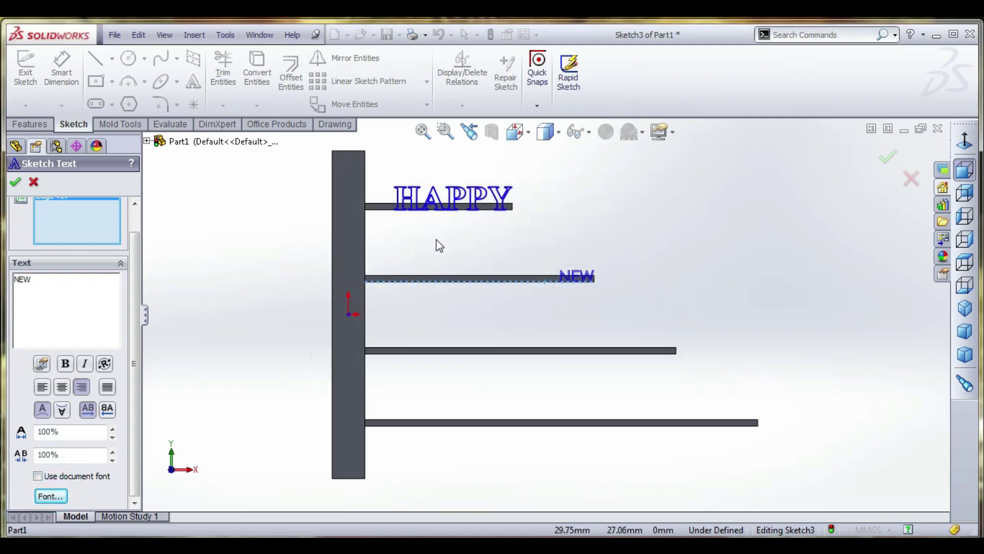
# Step: Choose Times New Roman as the font of the NEW text
pyautogui.click(64, 496)
pyautogui.click(406, 224)
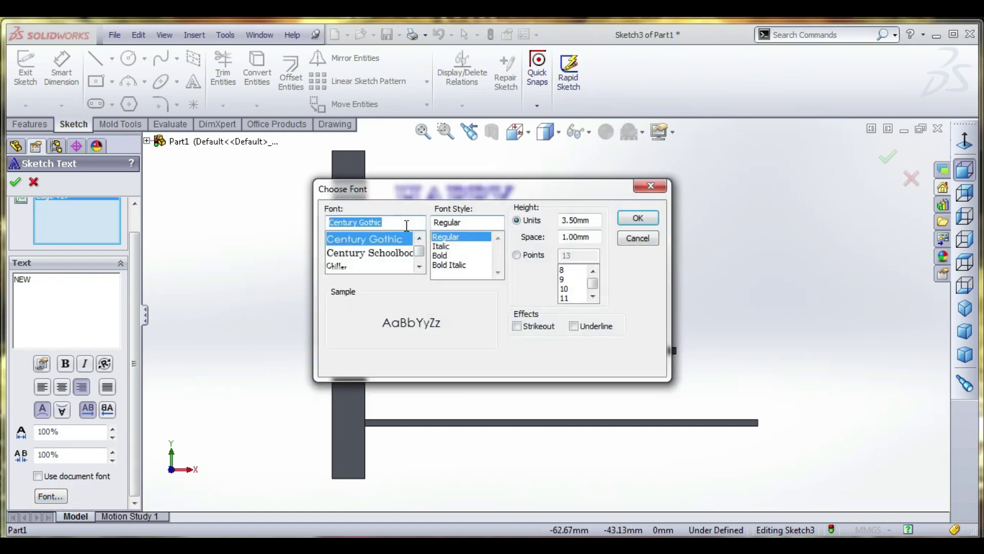
pyautogui.write('Ti')
pyautogui.click(407, 239)
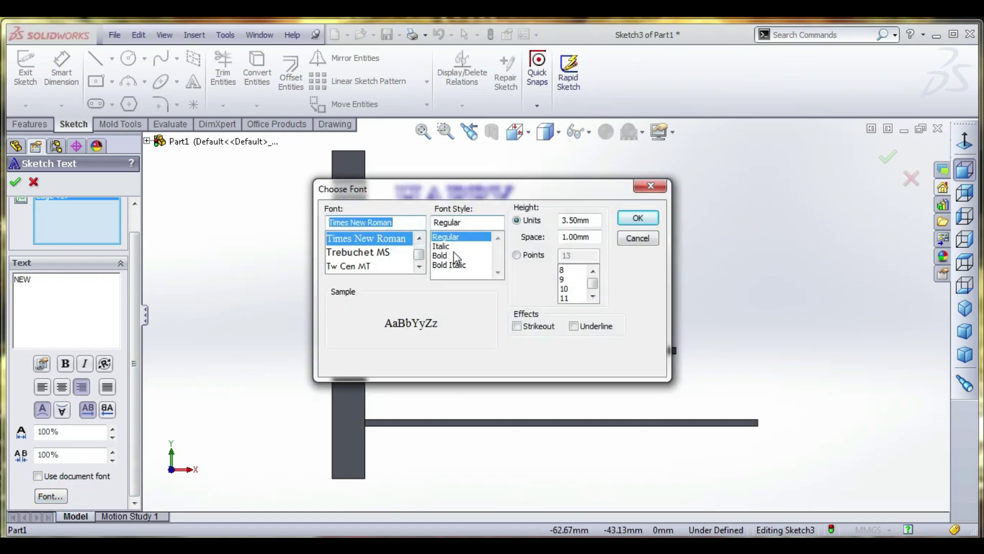
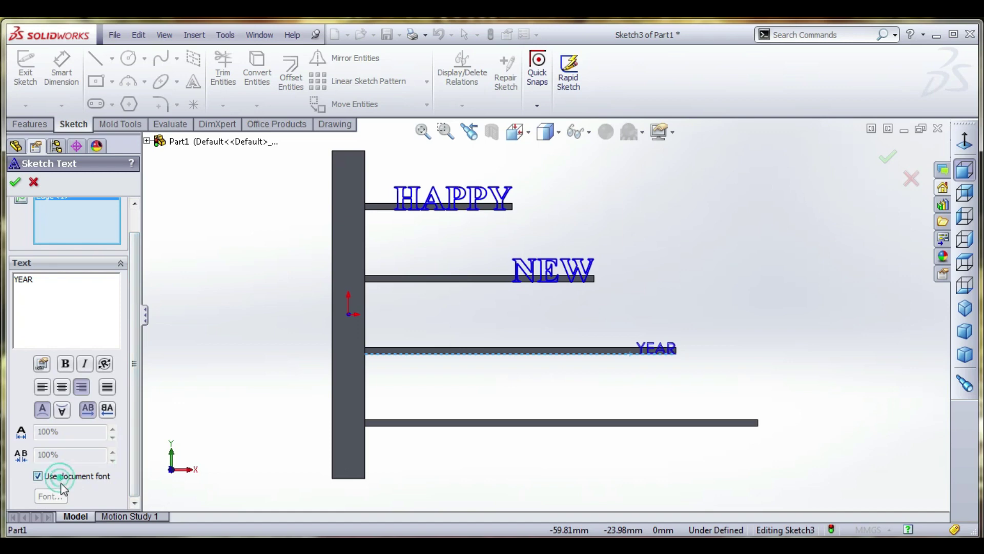
# Step: Override the document font for the YEAR text with Times New Roman Bold at 7 mm height and finish the text
pyautogui.click(38, 476)
pyautogui.click(50, 495)
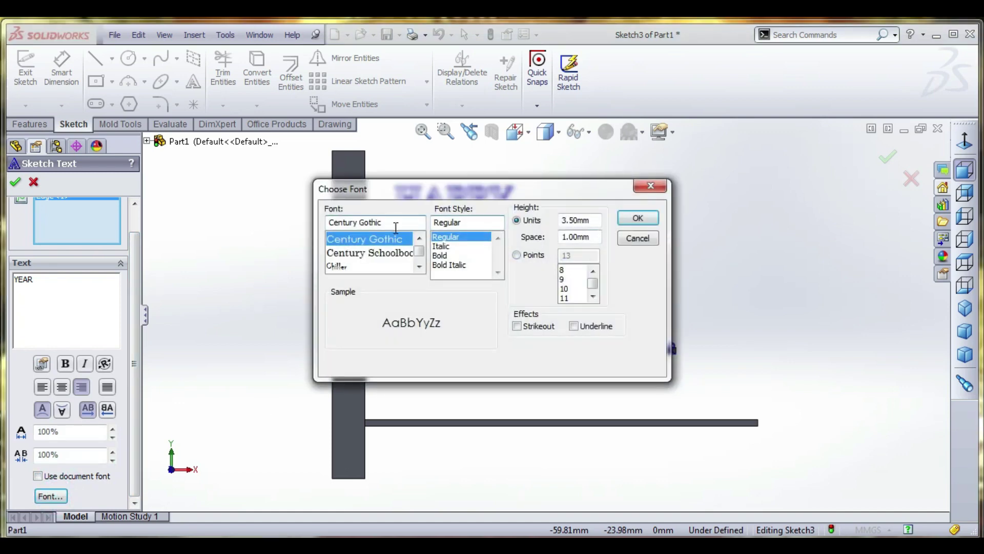
pyautogui.write('TI')
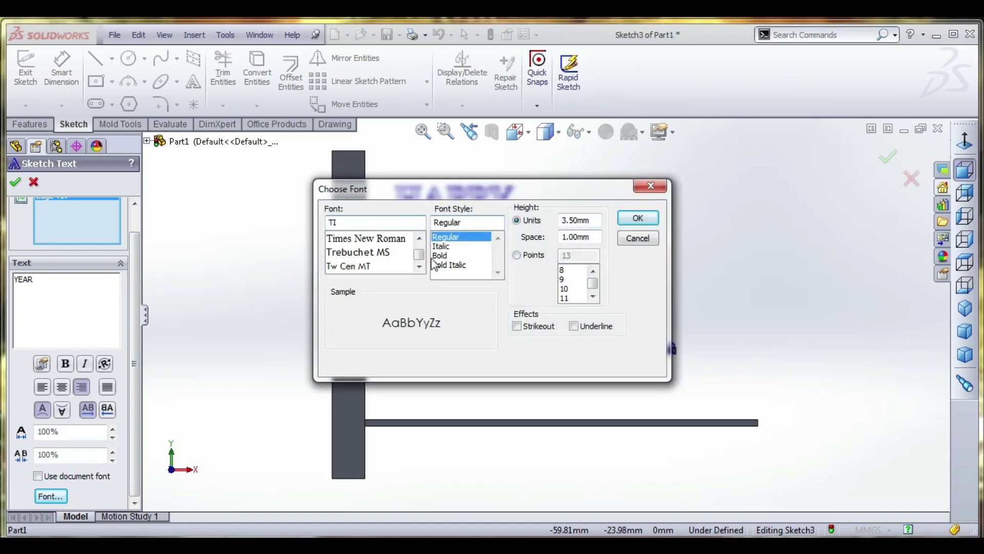
pyautogui.click(442, 255)
pyautogui.click(379, 240)
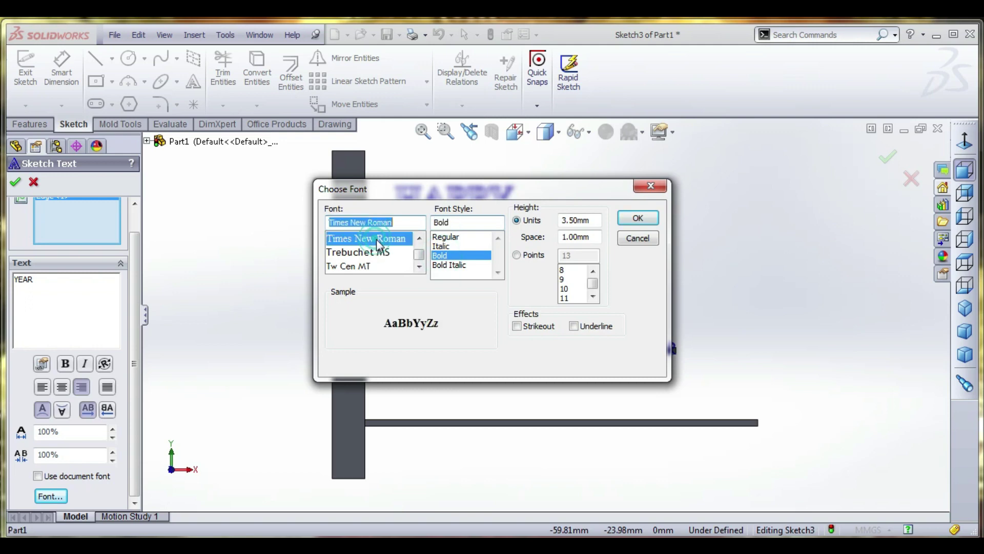
pyautogui.doubleClick(576, 221)
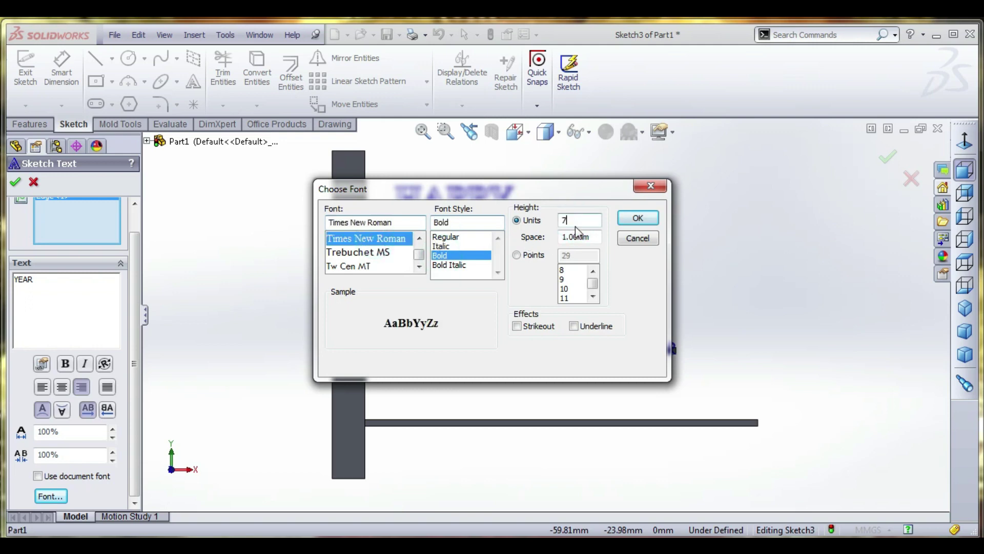
pyautogui.click(637, 218)
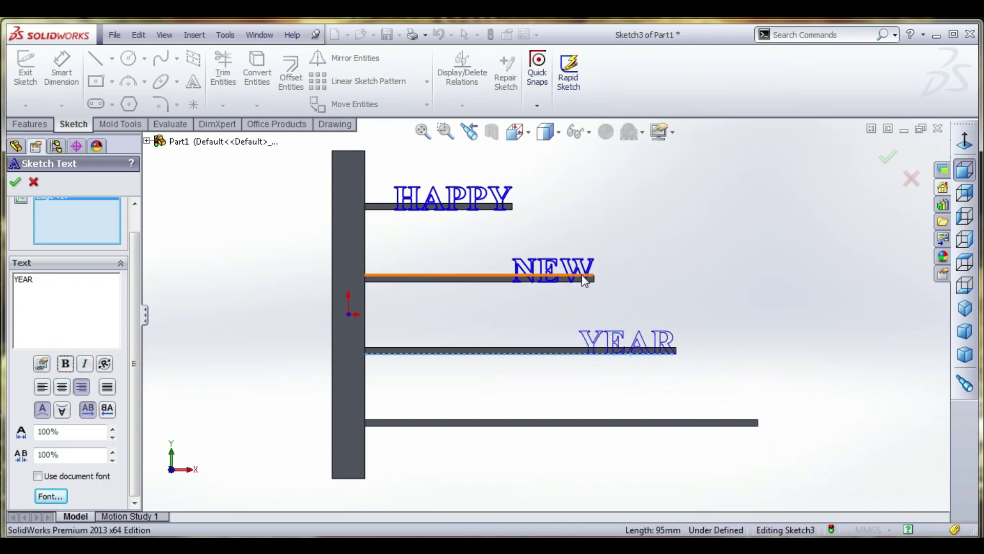
pyautogui.click(608, 336)
pyautogui.click(551, 320)
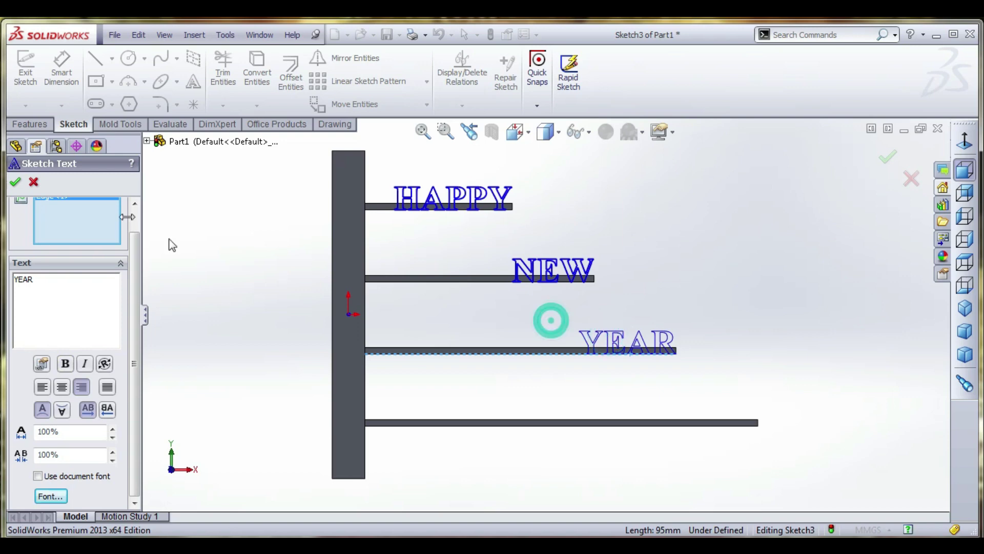
pyautogui.click(15, 181)
pyautogui.click(489, 322)
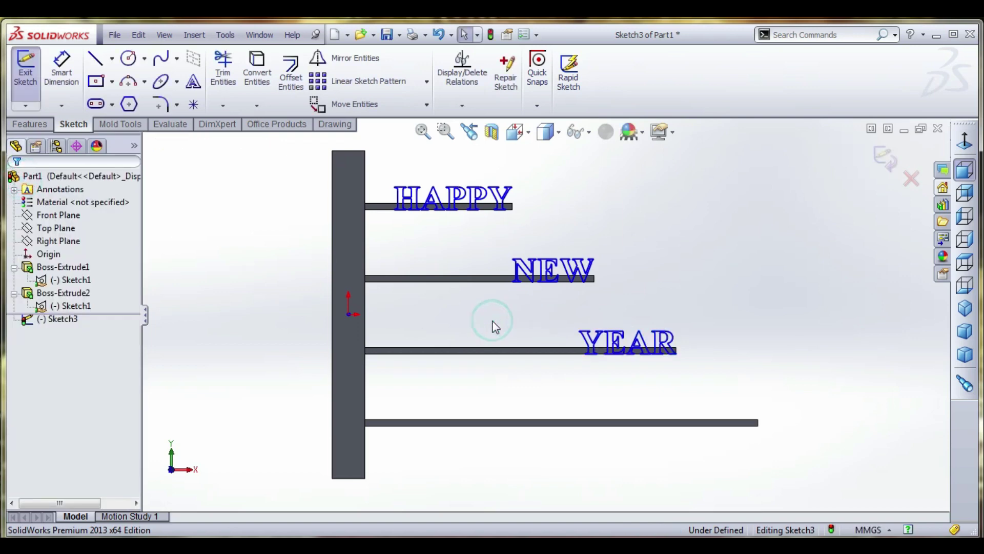
# Step: Add the sketch text 2020 along the lowest bar's lower edge and stop using the document font for it
pyautogui.click(697, 424)
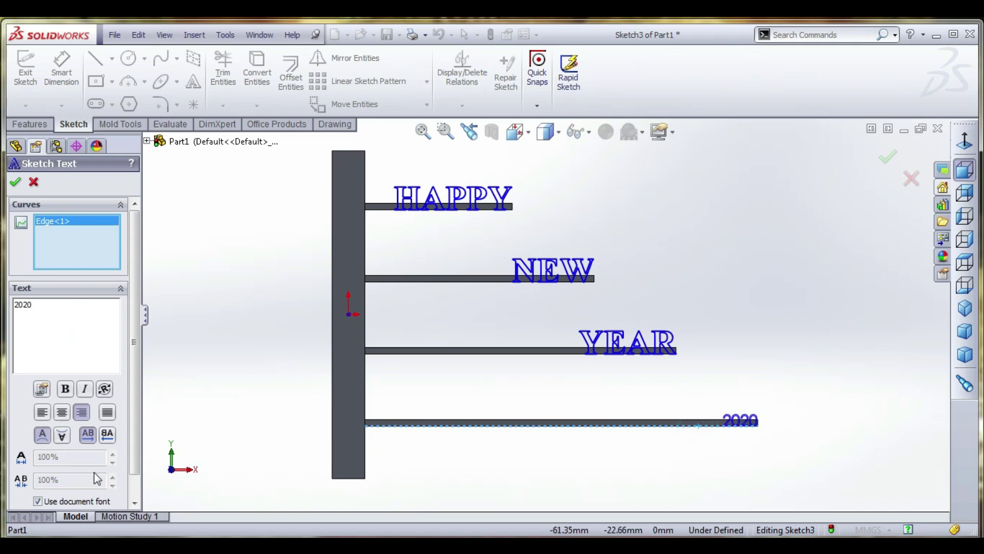
pyautogui.click(136, 476)
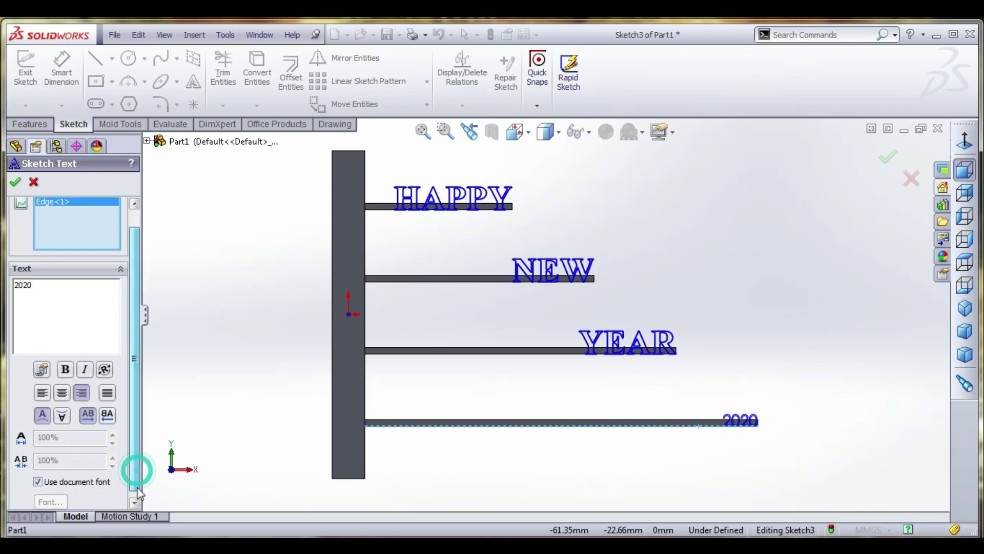
pyautogui.click(73, 484)
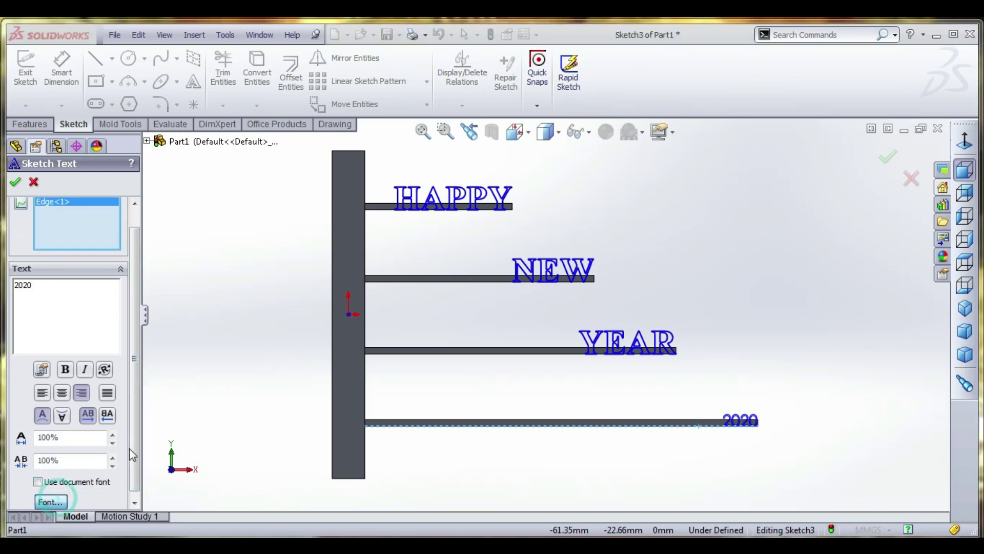
# Step: Set the 2020 text's font to Times New Roman Bold with a height of 7 mm
pyautogui.click(50, 502)
pyautogui.doubleClick(382, 223)
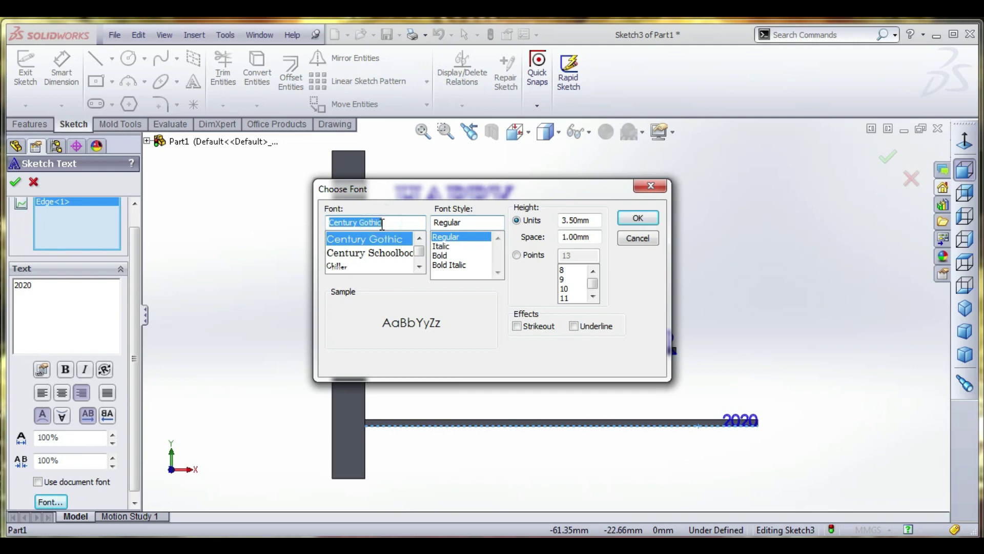
pyautogui.write('TI')
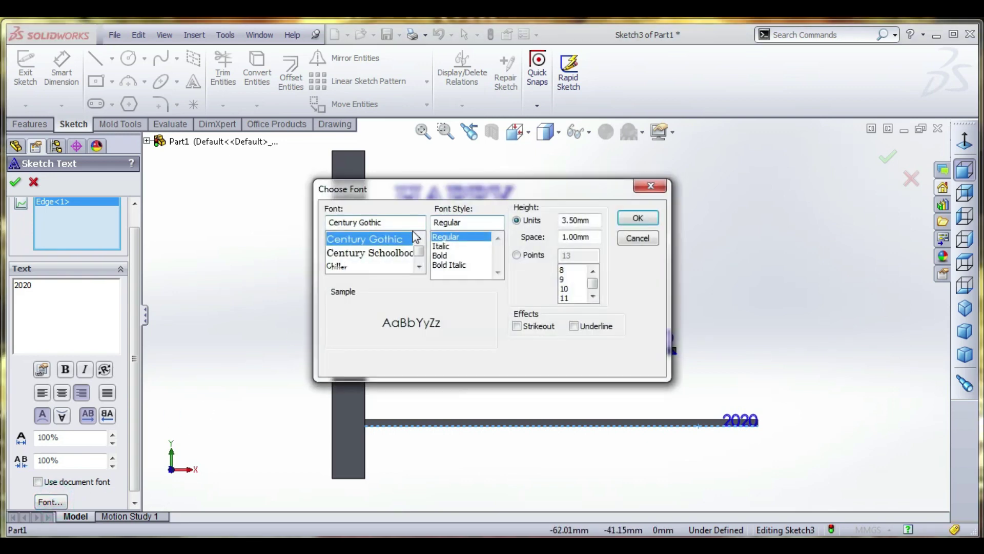
pyautogui.write('Ti')
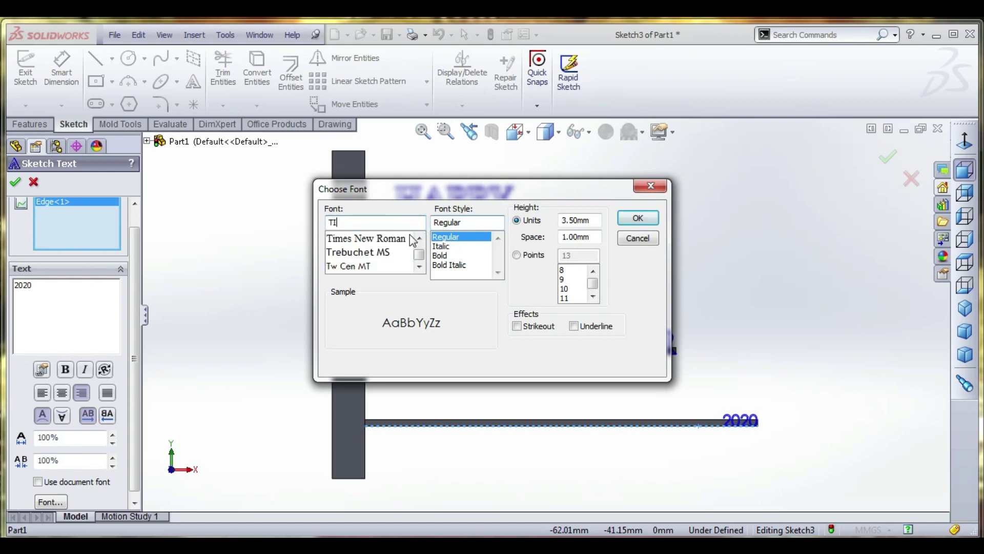
pyautogui.click(398, 239)
pyautogui.click(453, 256)
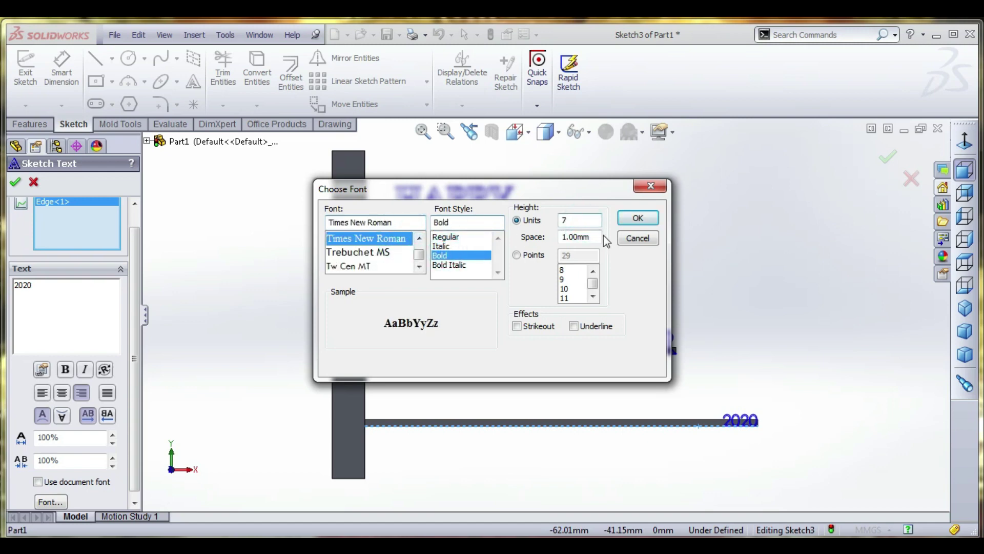
pyautogui.click(642, 221)
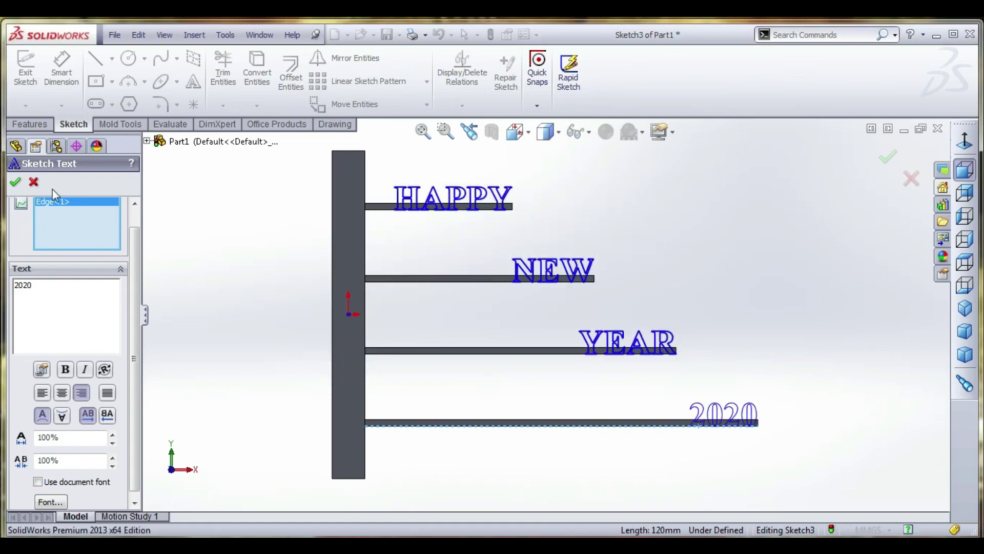
# Step: Finish the 2020 text, exit the sketch and extrude all four texts 10 mm with the Mid Plane end condition
pyautogui.click(16, 183)
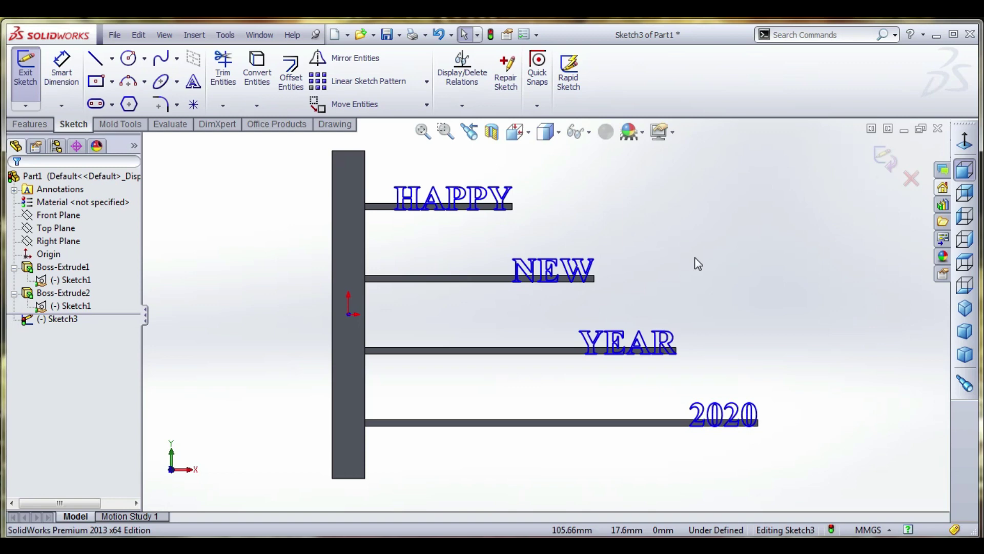
pyautogui.click(885, 158)
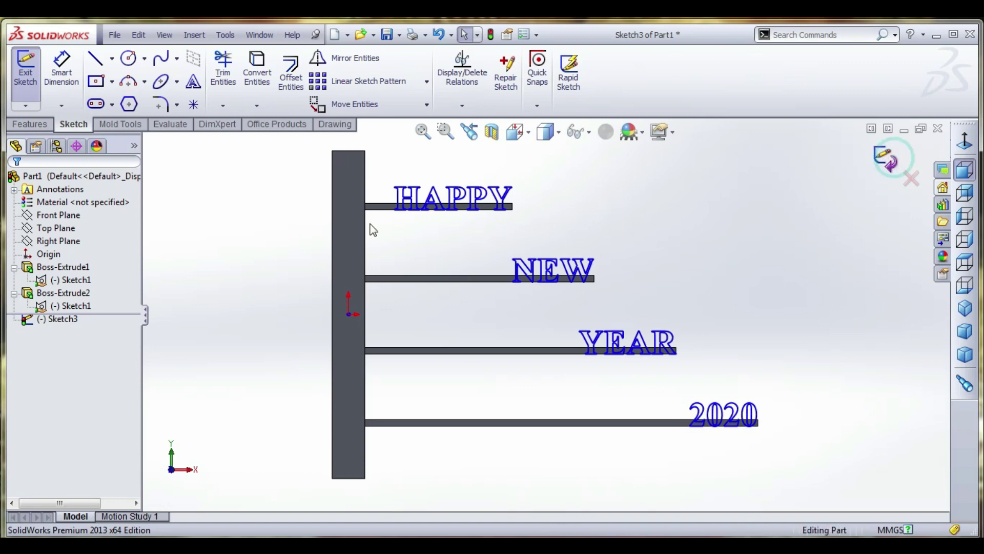
pyautogui.click(32, 124)
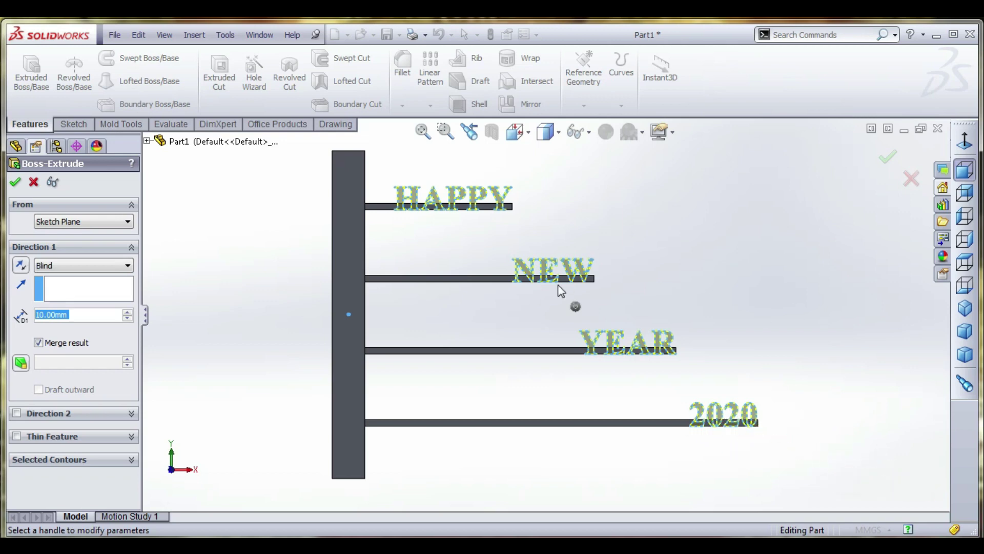
pyautogui.moveTo(638, 266); pyautogui.dragTo(501, 346, button='middle')
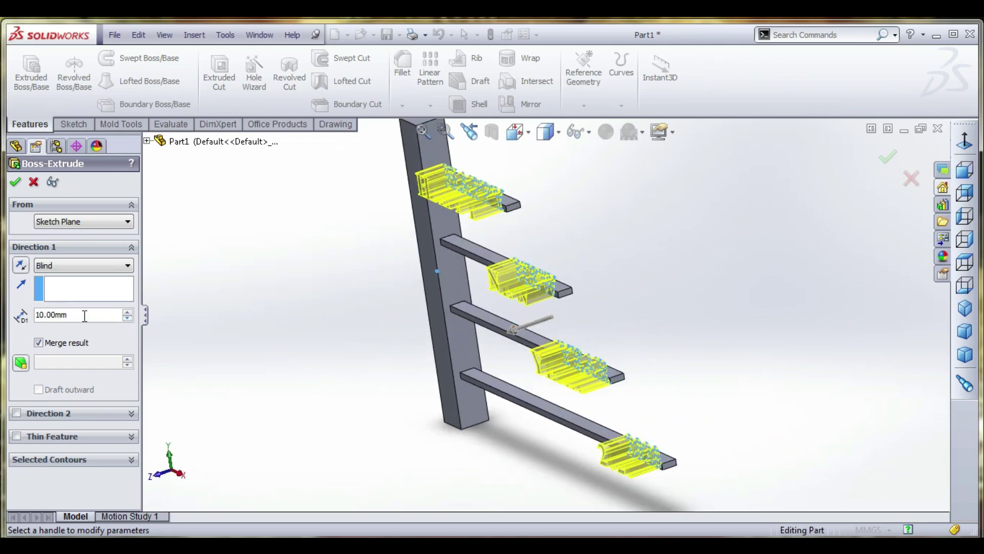
pyautogui.click(71, 272)
pyautogui.click(78, 331)
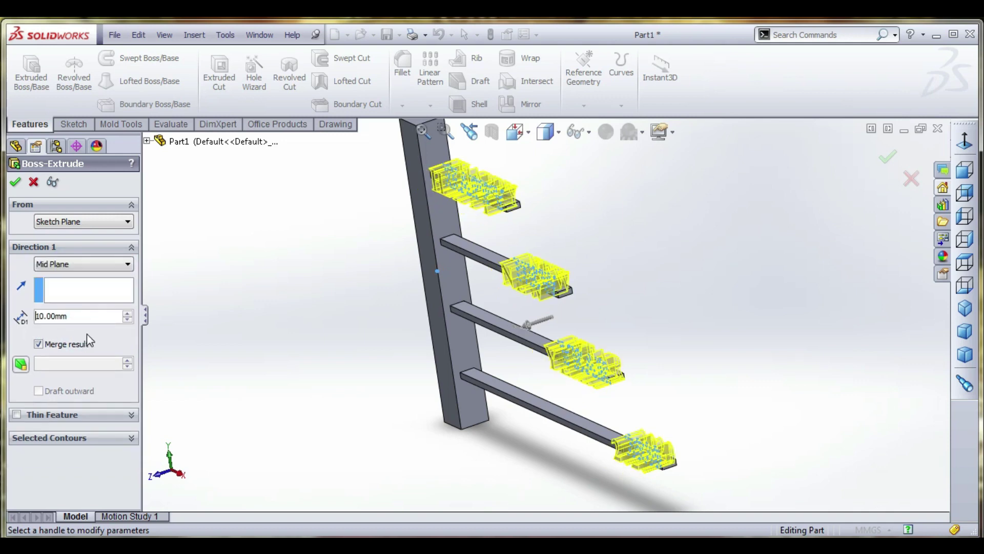
pyautogui.press('Return')
# Step: Round the pole by filleting its long vertical edges with a constant radius of 5 mm
pyautogui.moveTo(310, 265); pyautogui.dragTo(400, 249, button='middle')
pyautogui.scroll(5, 398, 255)
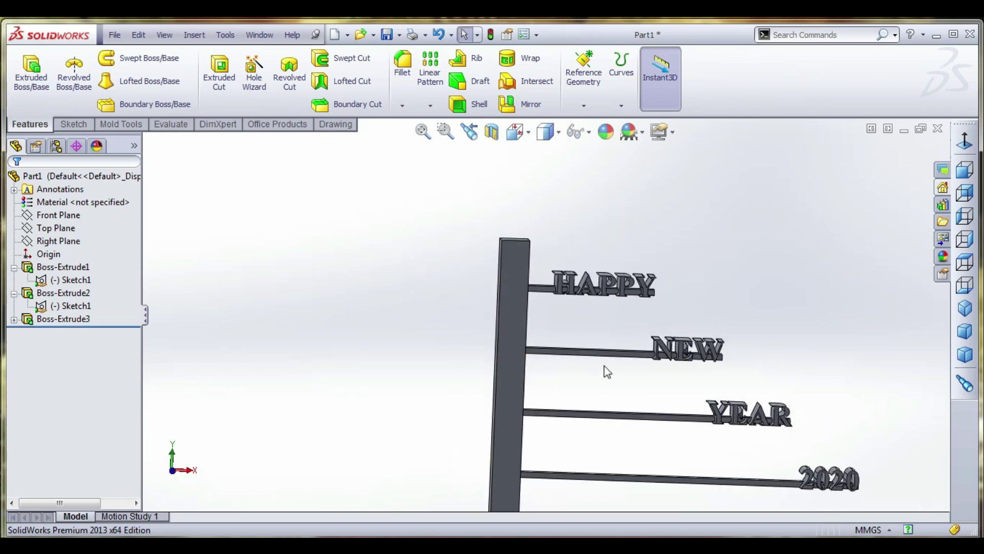
pyautogui.moveTo(589, 334); pyautogui.dragTo(586, 314, button='middle')
pyautogui.moveTo(758, 383); pyautogui.dragTo(685, 380, button='middle')
pyautogui.moveTo(534, 363); pyautogui.dragTo(511, 359, button='middle')
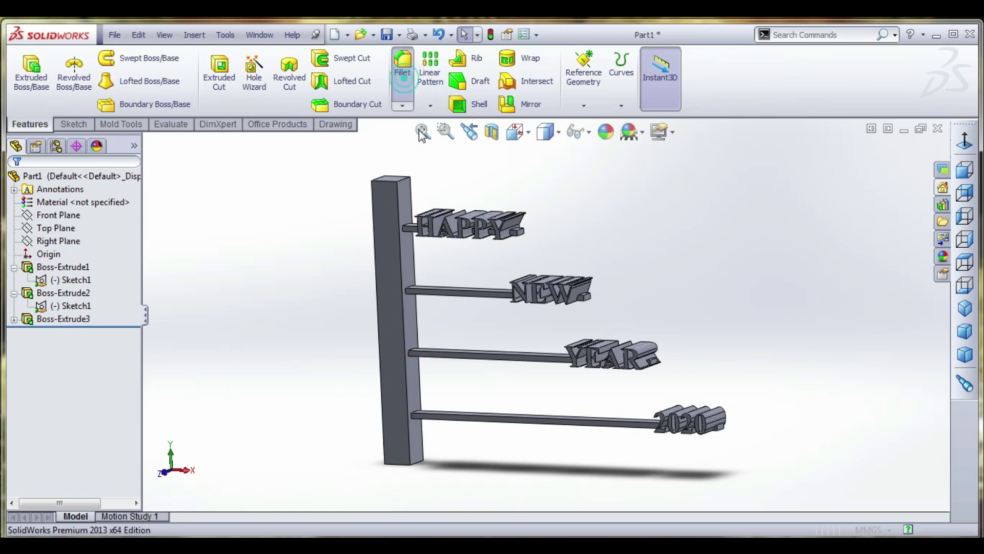
pyautogui.click(403, 64)
pyautogui.click(397, 202)
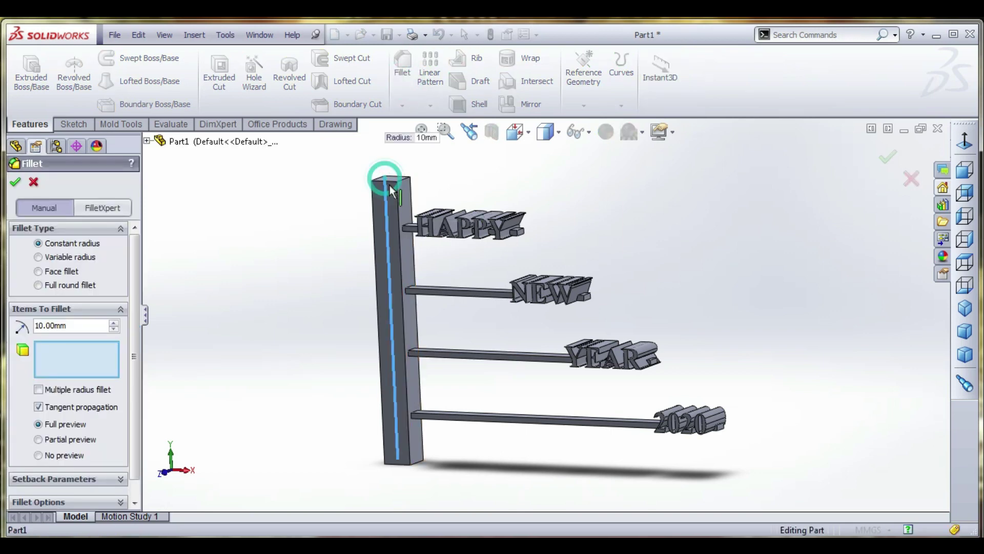
pyautogui.moveTo(398, 203); pyautogui.dragTo(147, 354, button='middle')
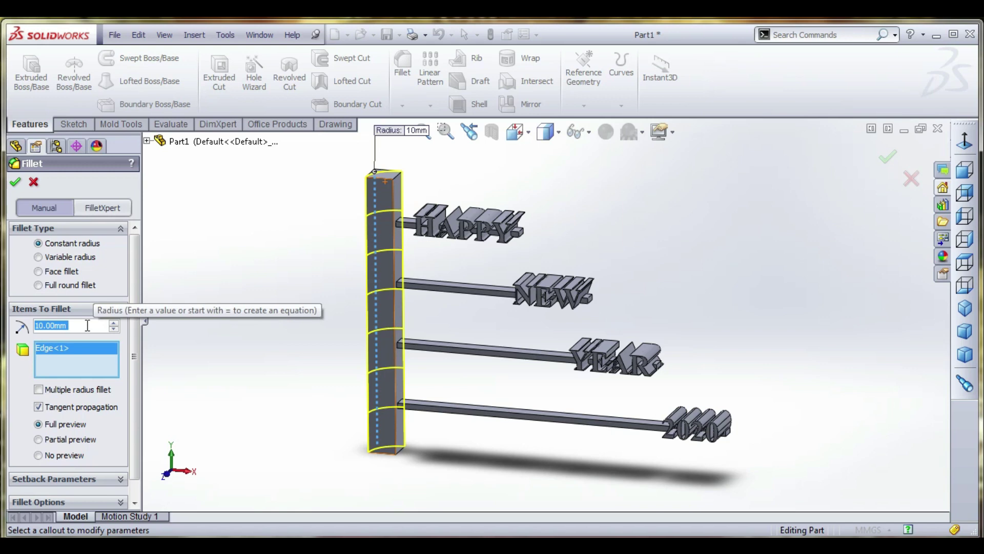
pyautogui.write('5')
pyautogui.press('Return')
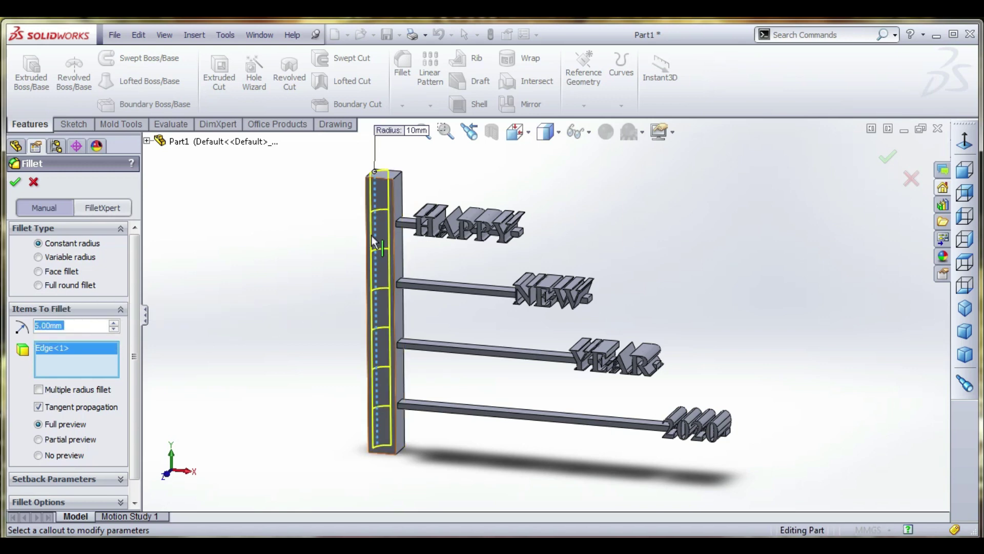
pyautogui.click(396, 202)
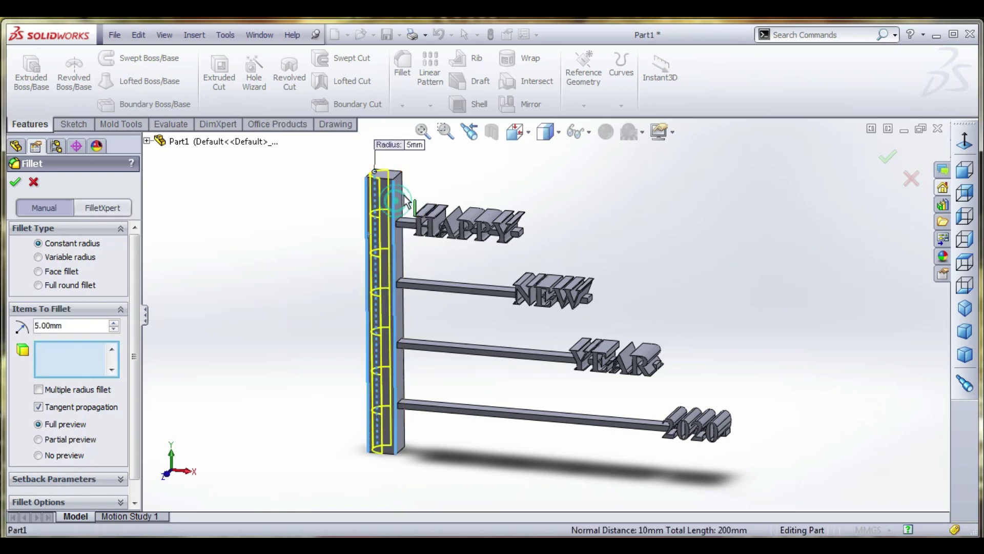
pyautogui.click(404, 193)
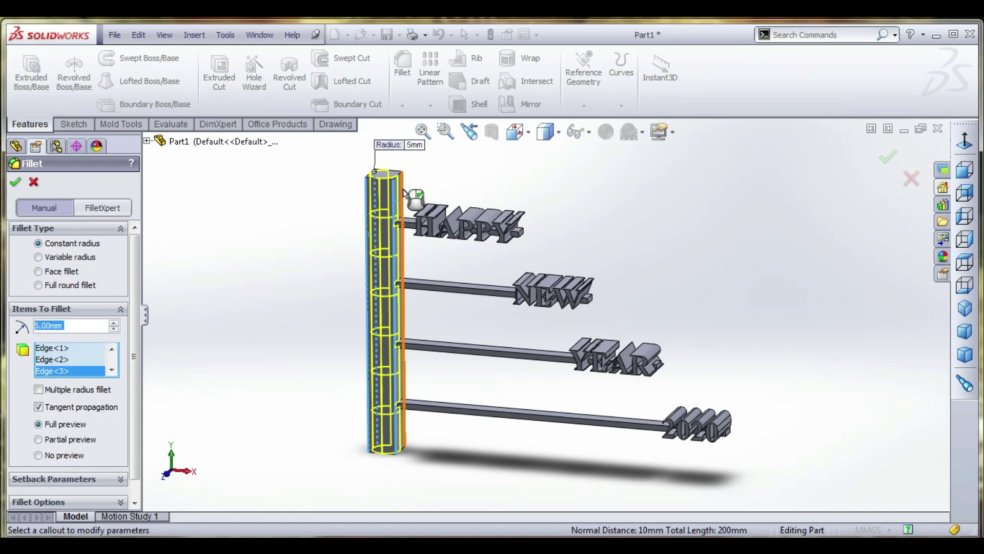
pyautogui.click(18, 186)
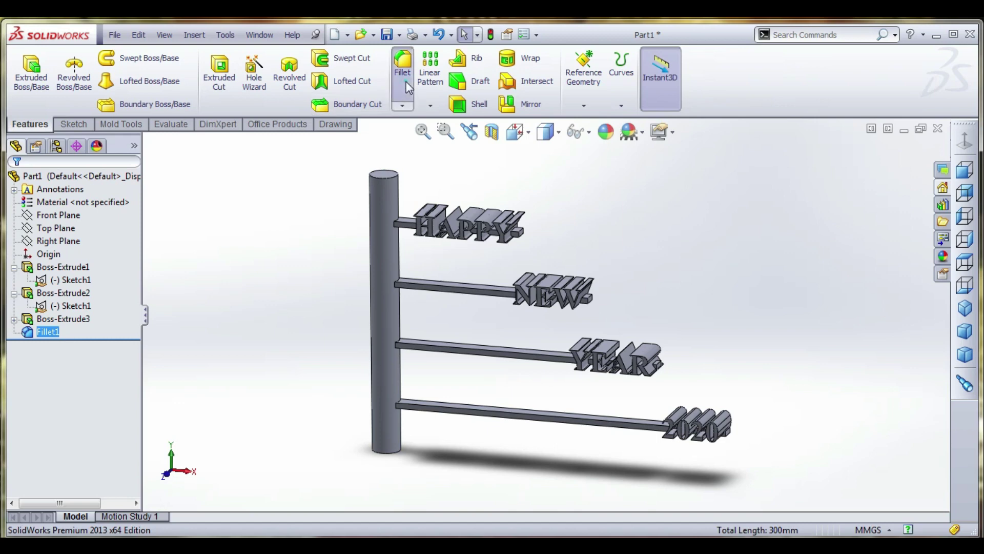
# Step: Set up a constant 1 mm radius fillet on the long edges of the HAPPY and NEW bars
pyautogui.click(405, 77)
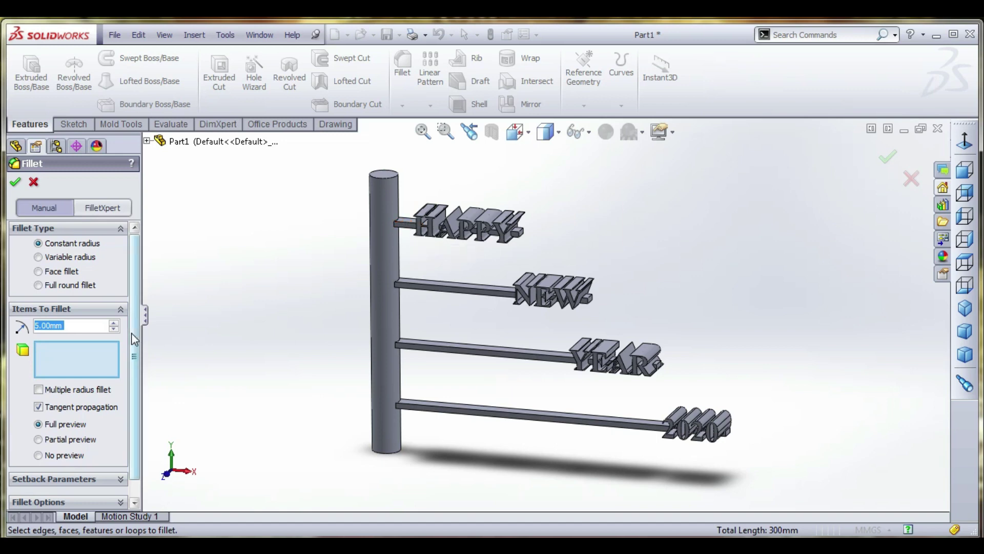
pyautogui.write('1')
pyautogui.press('Return')
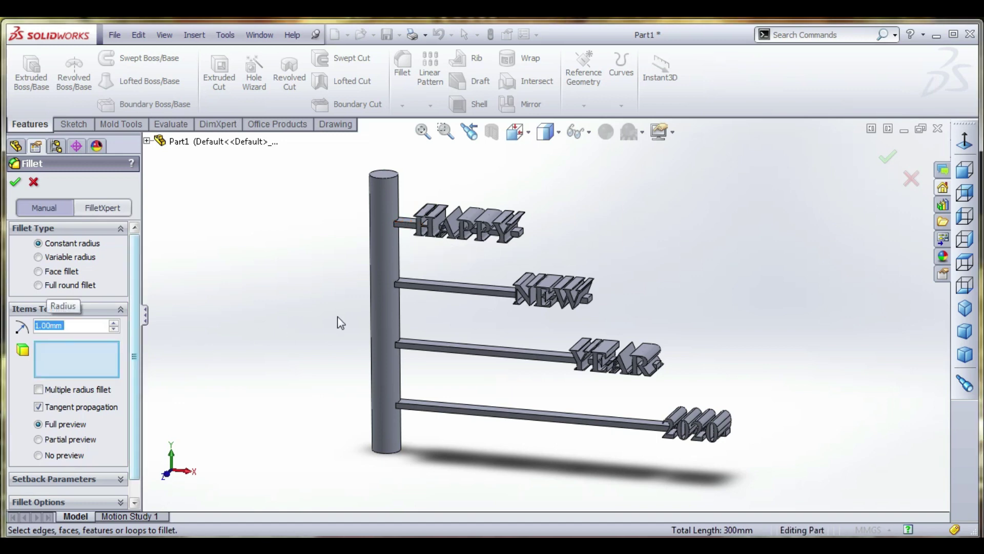
pyautogui.click(413, 230)
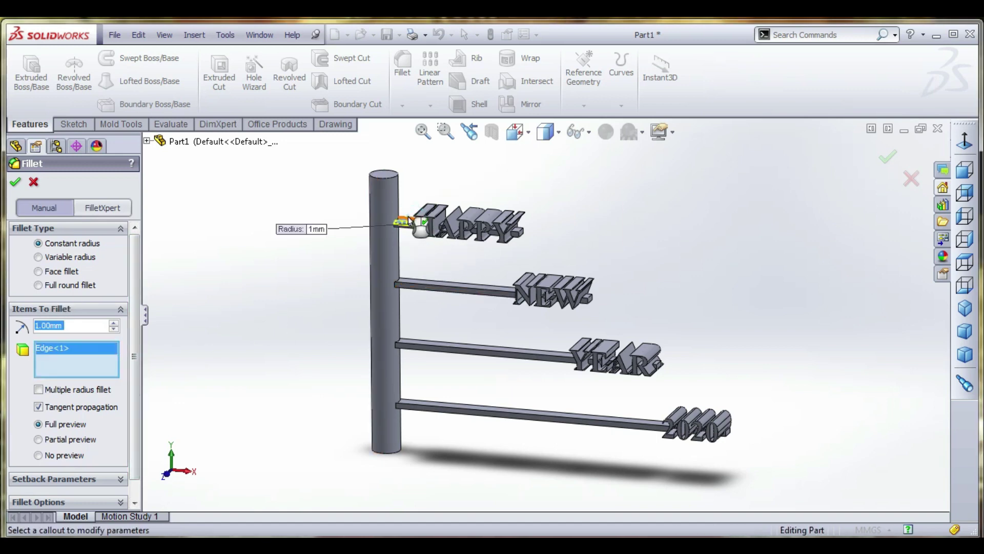
pyautogui.click(408, 224)
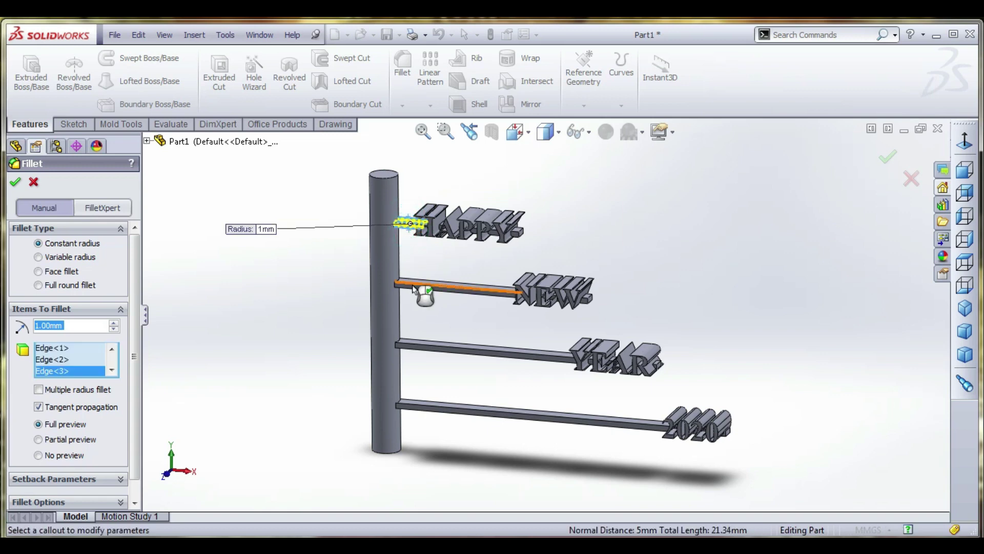
pyautogui.click(421, 285)
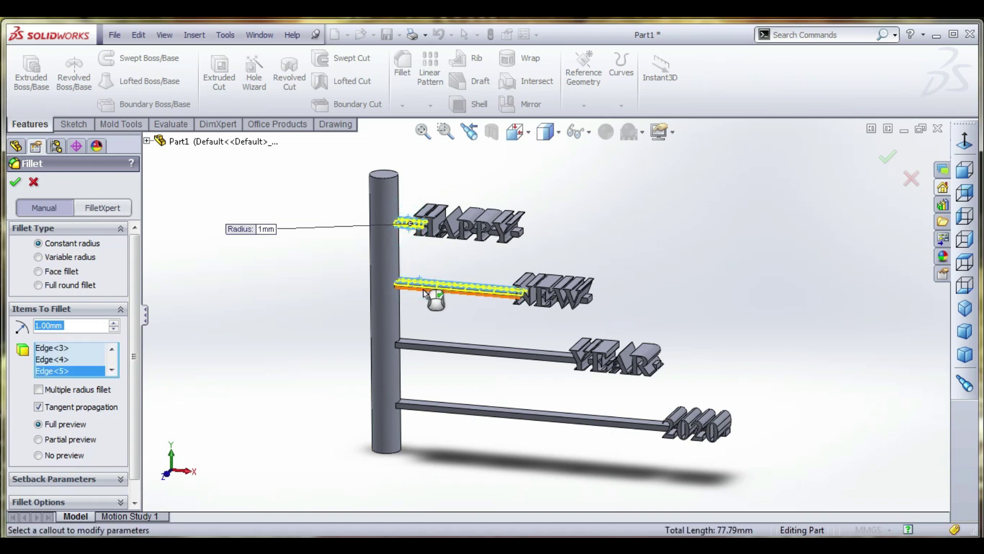
pyautogui.moveTo(439, 328); pyautogui.dragTo(413, 336, button='middle')
pyautogui.scroll(-3, 415, 323)
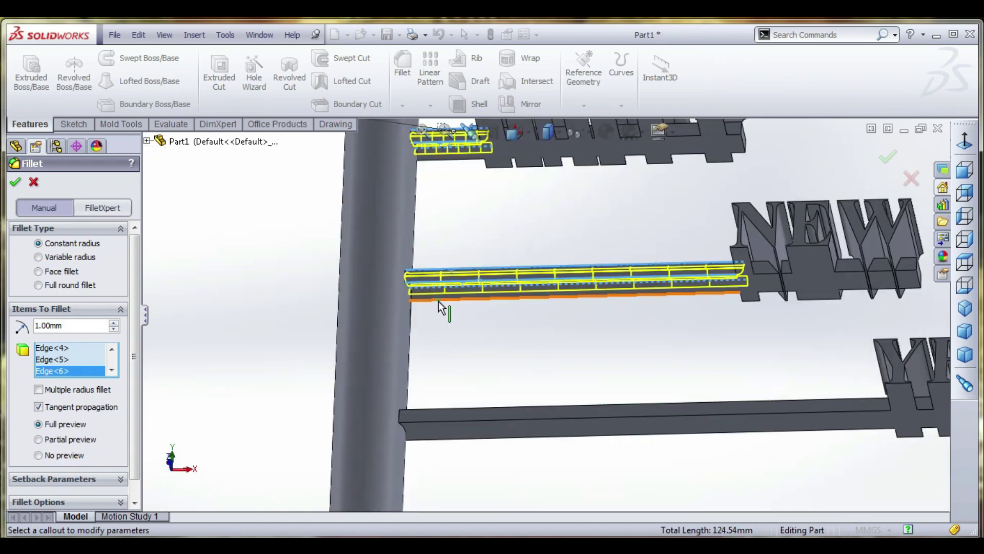
pyautogui.click(438, 302)
pyautogui.scroll(3, 439, 300)
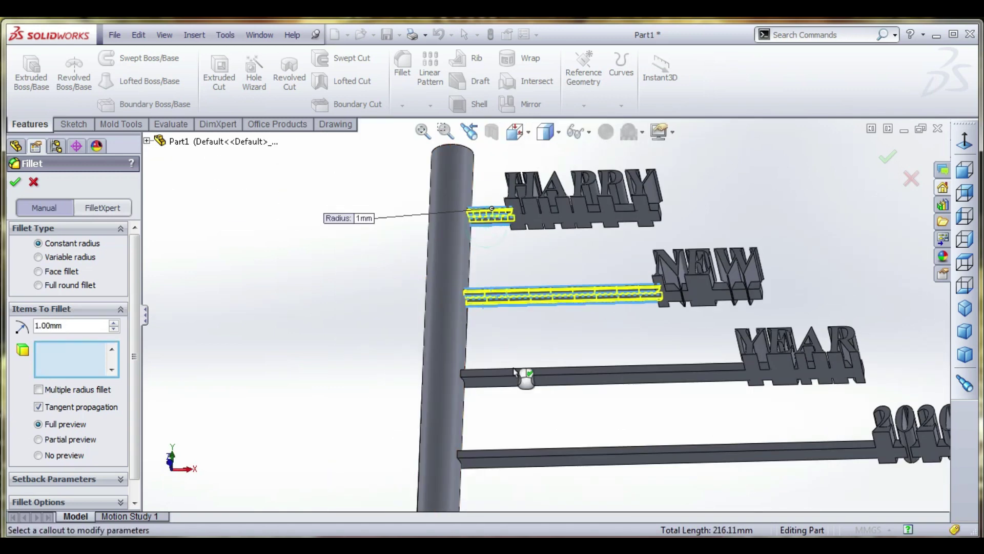
# Step: Add the long edges of the YEAR and 2020 bars to the fillet and apply it
pyautogui.click(512, 367)
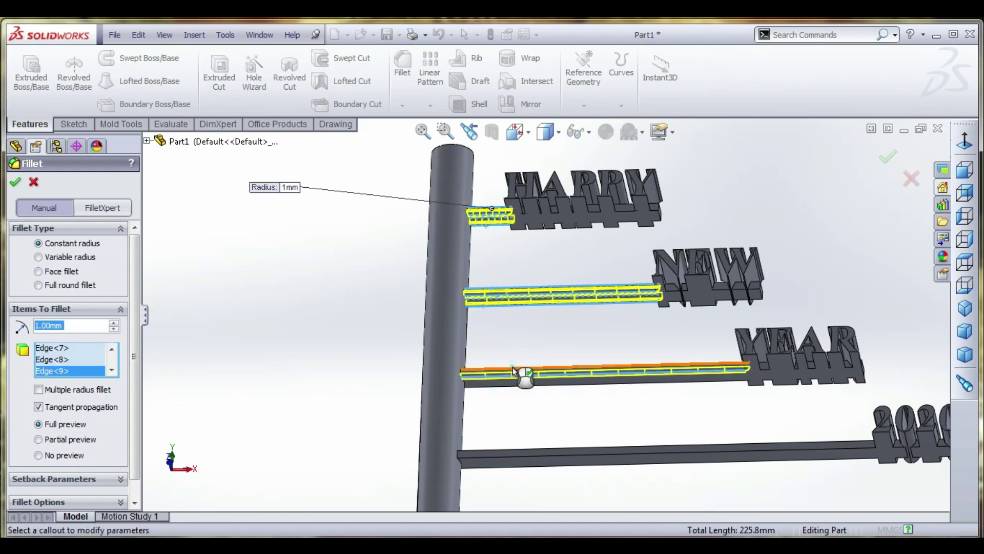
pyautogui.click(482, 454)
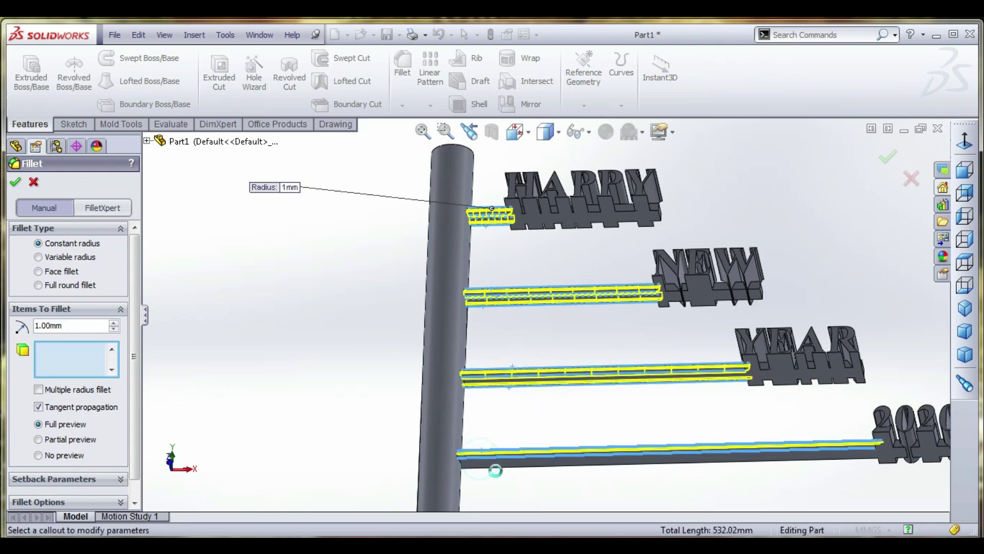
pyautogui.click(501, 469)
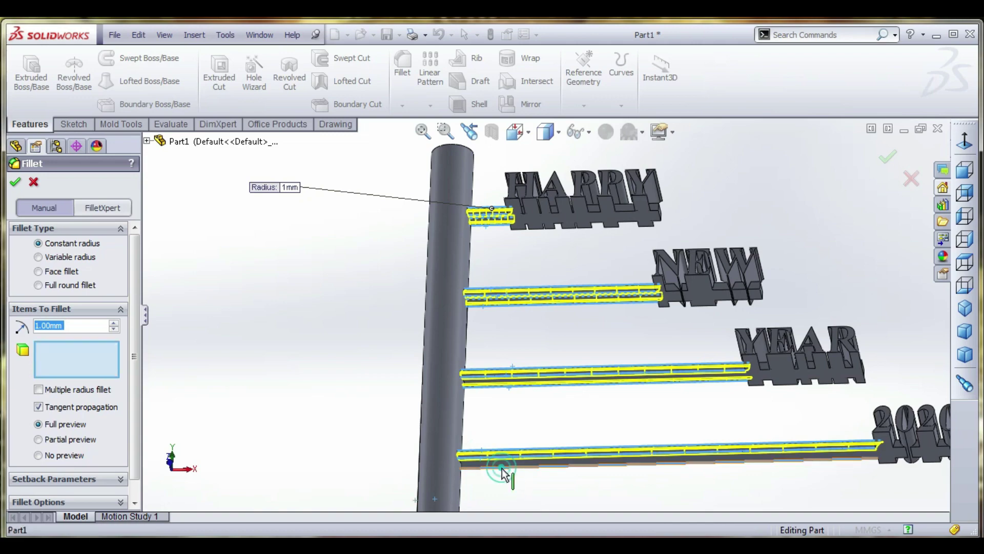
pyautogui.click(505, 377)
pyautogui.moveTo(516, 385); pyautogui.dragTo(718, 333, button='middle')
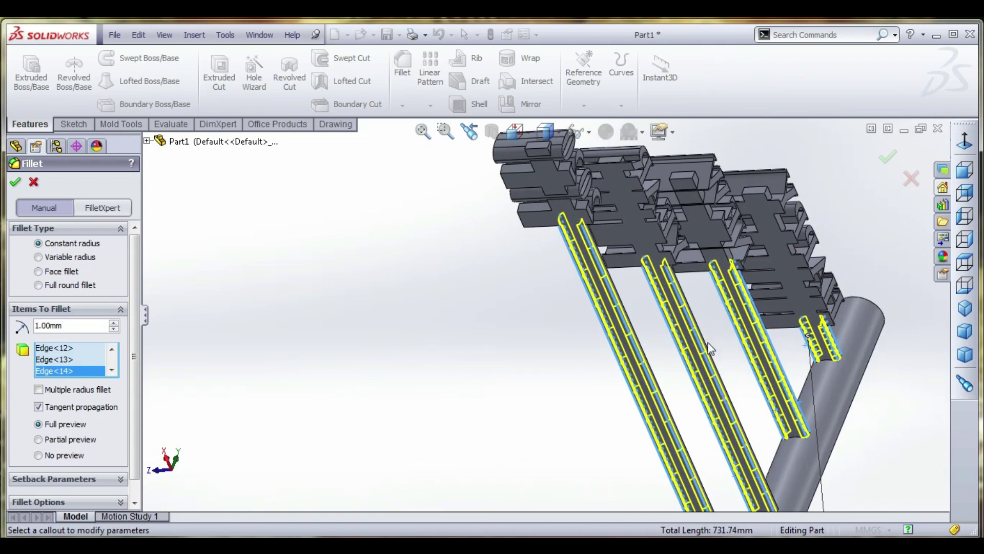
pyautogui.click(647, 365)
pyautogui.click(647, 365)
pyautogui.click(784, 360)
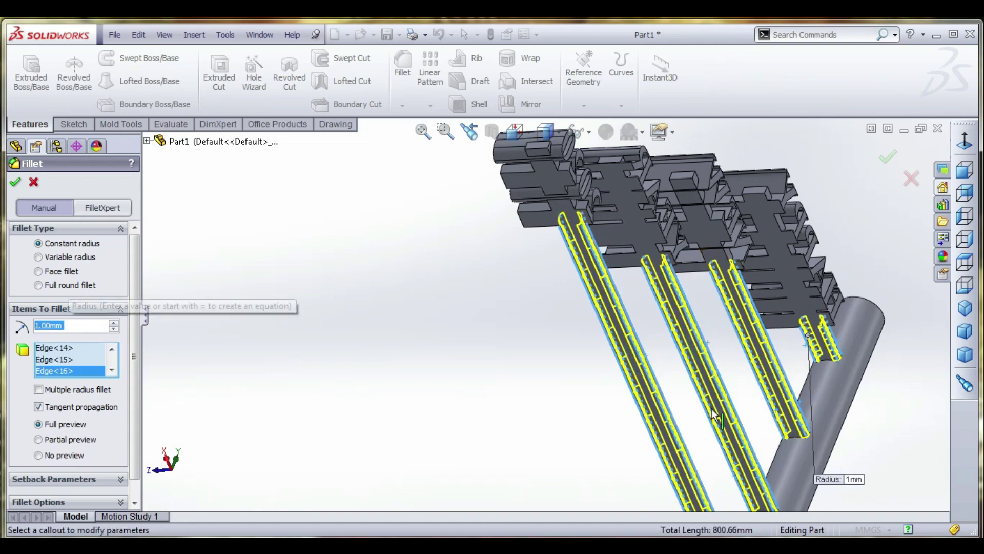
pyautogui.moveTo(715, 415); pyautogui.dragTo(593, 417, button='middle')
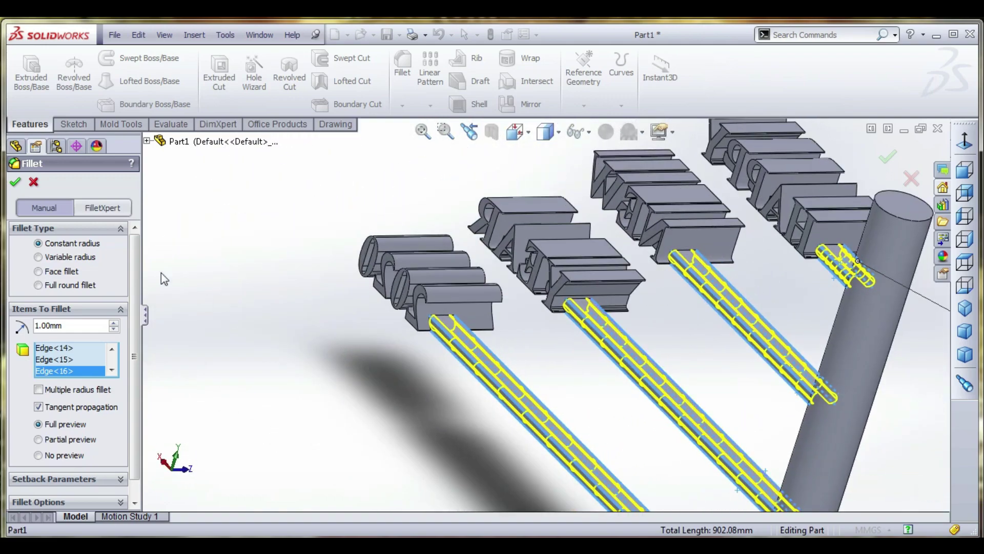
pyautogui.click(14, 182)
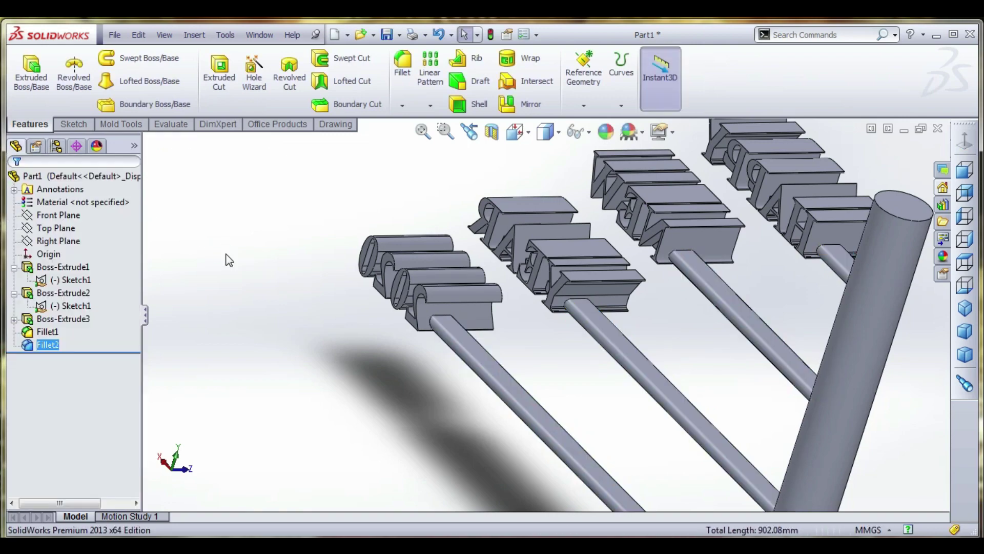
# Step: Inspect the rounded pole, the four bars and the extruded lettering from the front
pyautogui.moveTo(297, 328); pyautogui.dragTo(540, 426, button='middle')
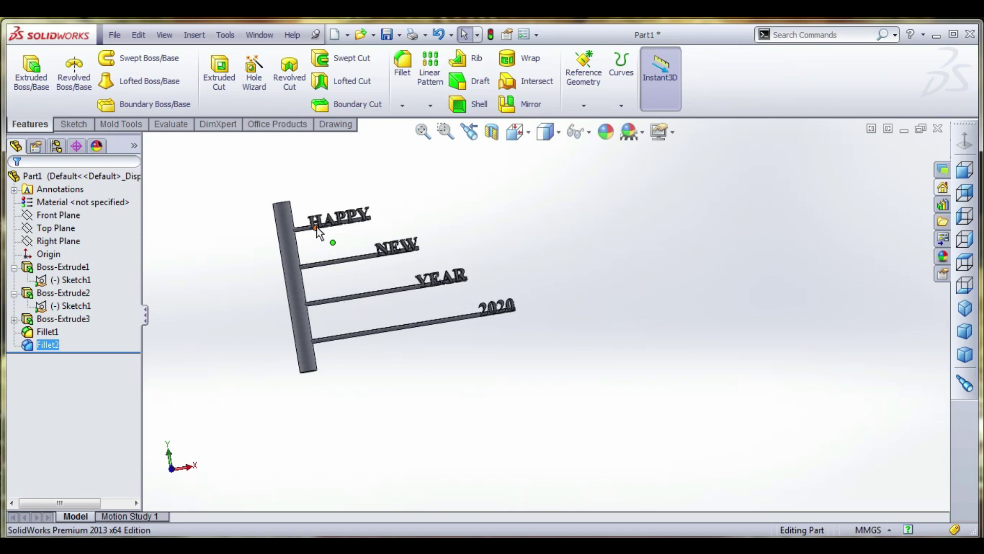
pyautogui.scroll(-5, 349, 277)
pyautogui.moveTo(362, 296); pyautogui.dragTo(424, 364, button='middle')
pyautogui.scroll(-2, 434, 365)
pyautogui.scroll(-2, 571, 424)
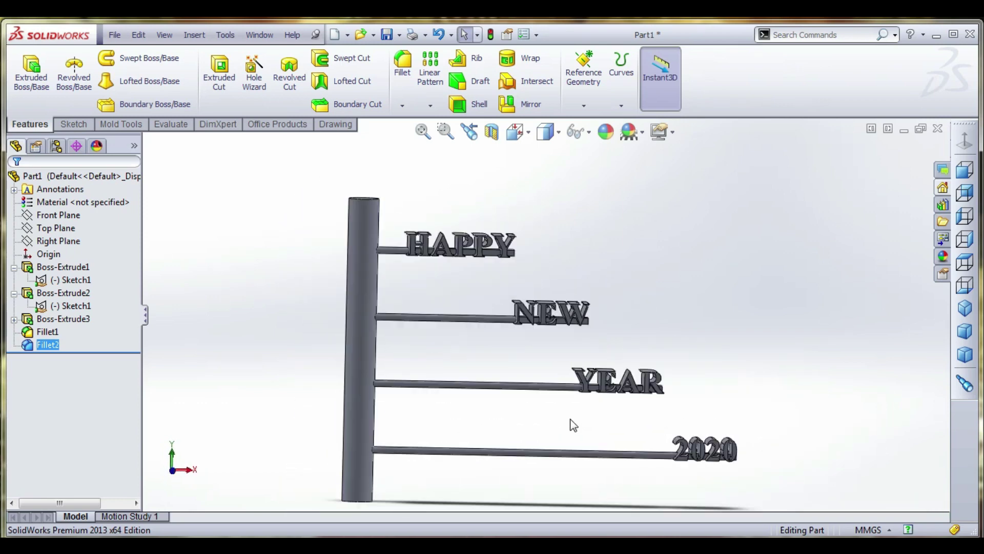
pyautogui.scroll(2, 454, 356)
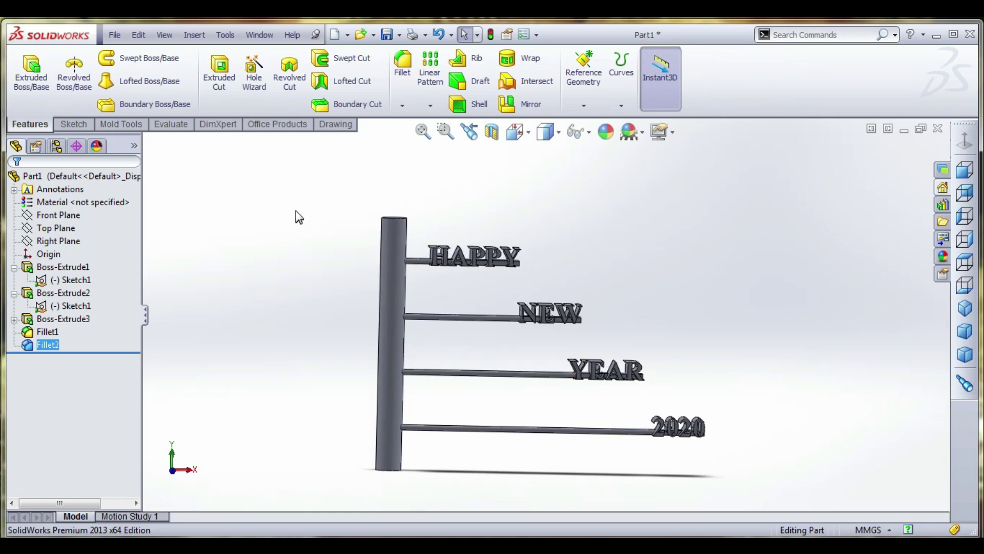
pyautogui.click(277, 172)
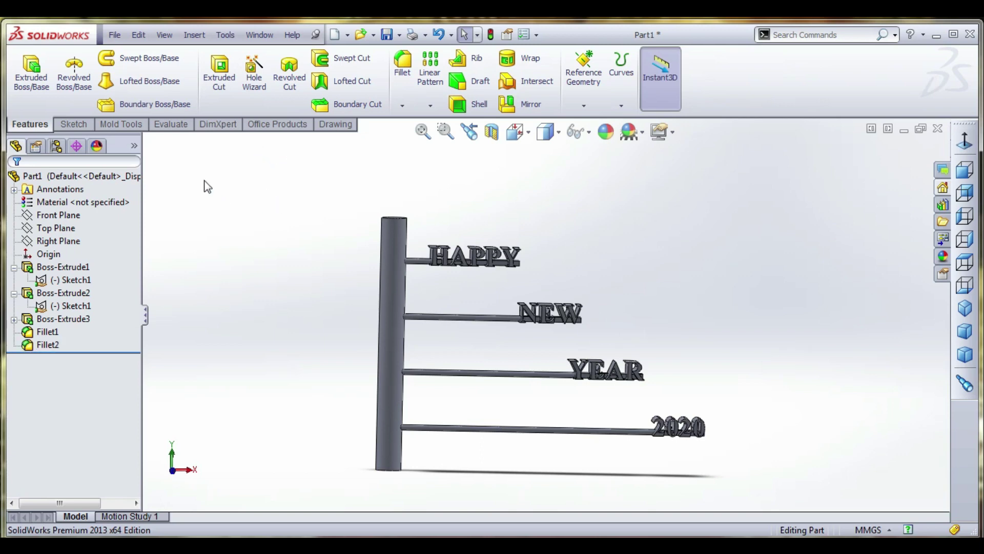
# Step: Enable the SolidWorks Simulation add-in for the current session
pyautogui.rightClick(352, 127)
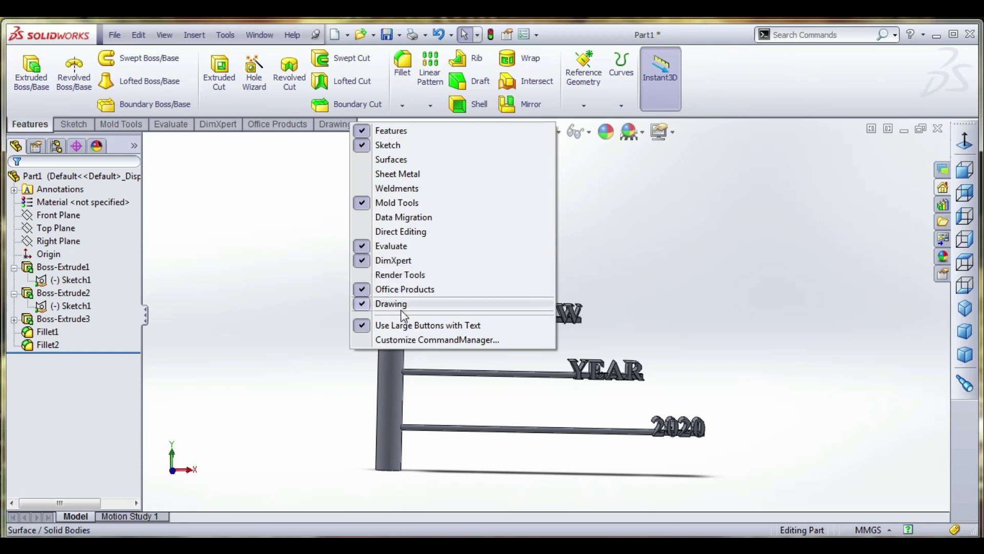
pyautogui.click(626, 254)
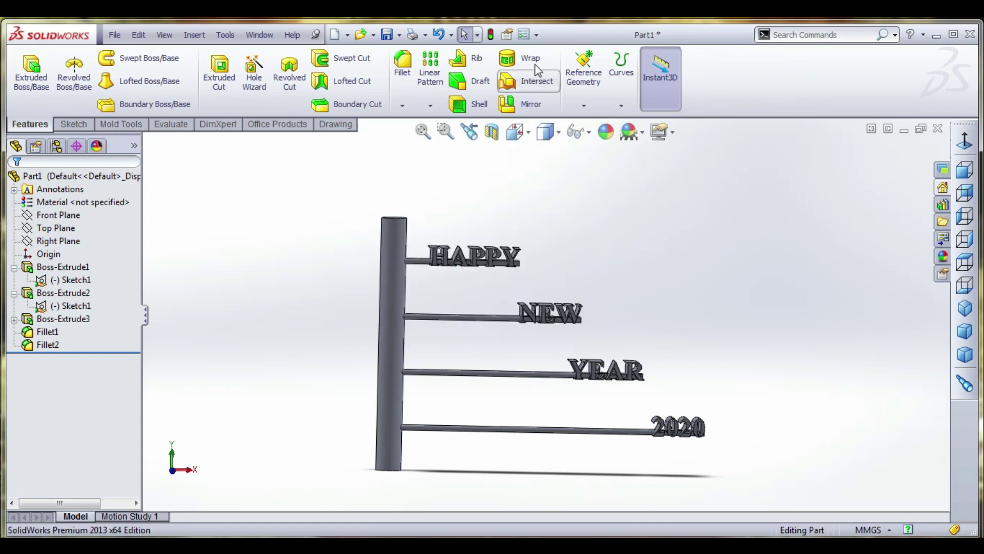
pyautogui.click(536, 35)
pyautogui.click(557, 80)
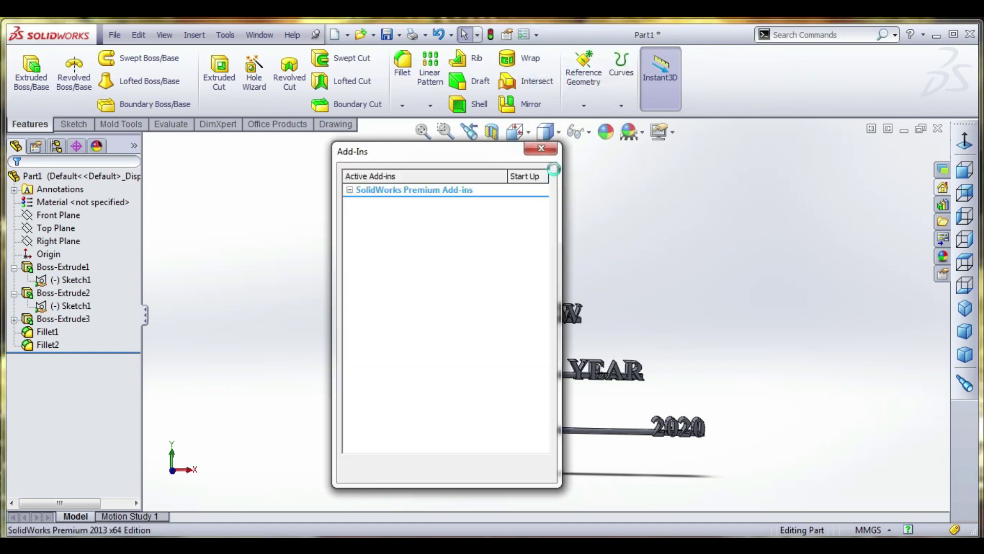
pyautogui.click(379, 406)
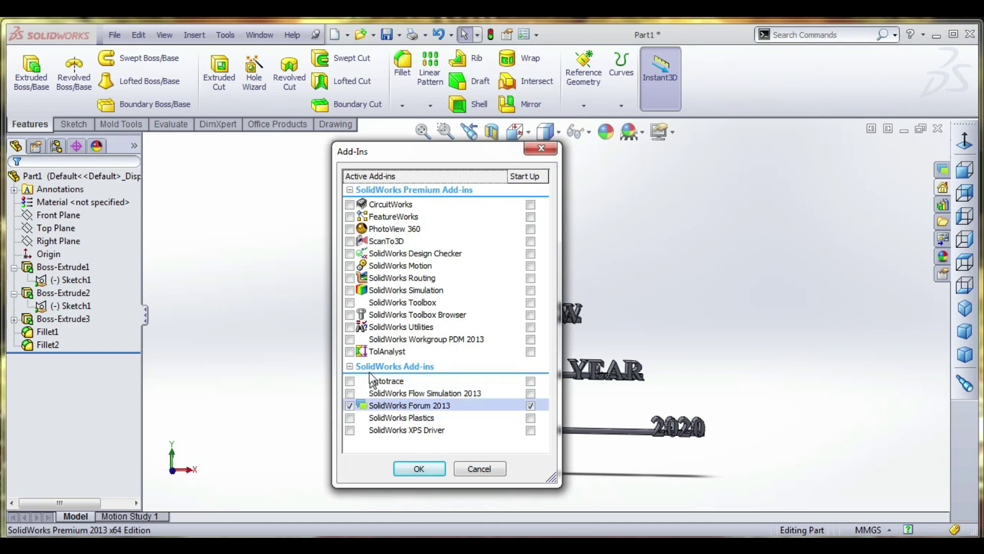
pyautogui.click(350, 291)
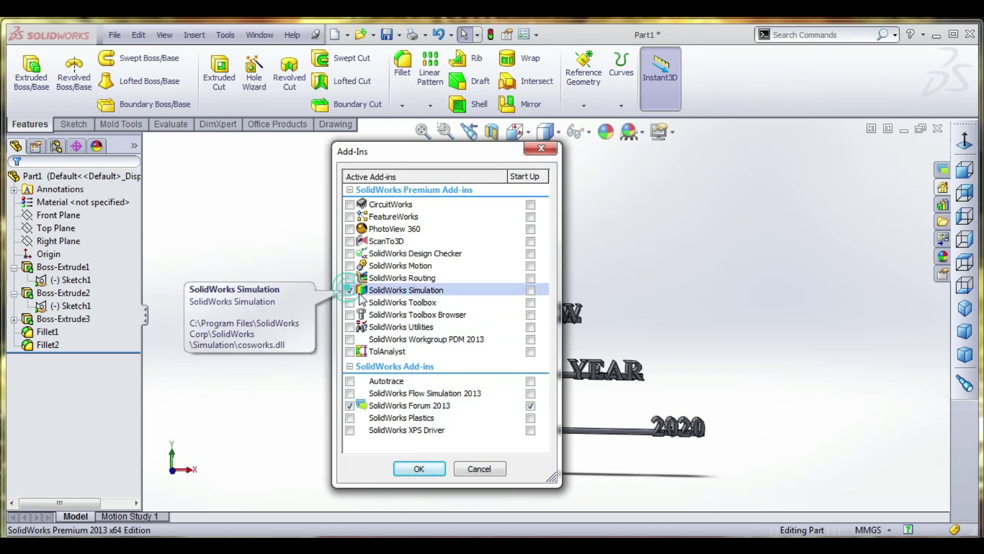
pyautogui.click(419, 468)
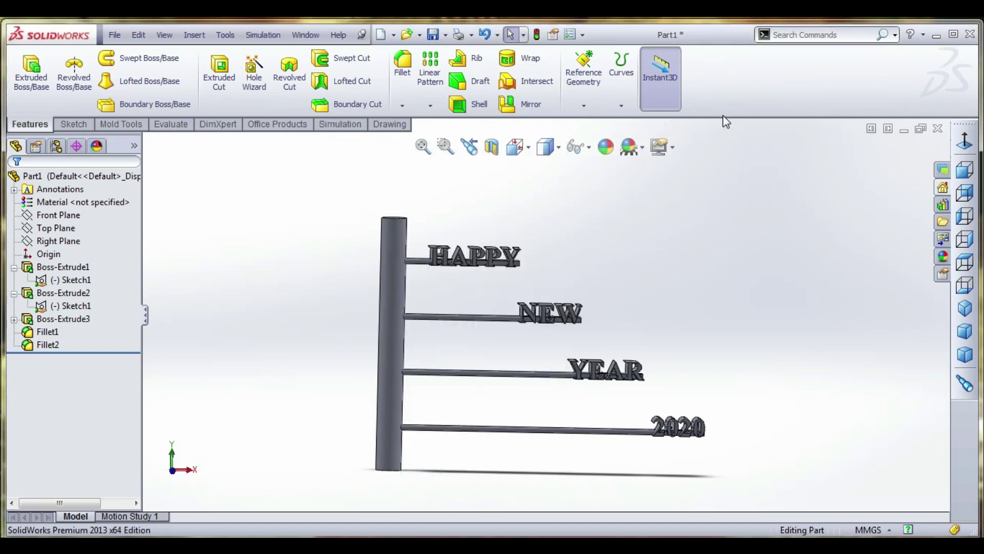
# Step: Create a new static simulation study named 2020
pyautogui.click(340, 126)
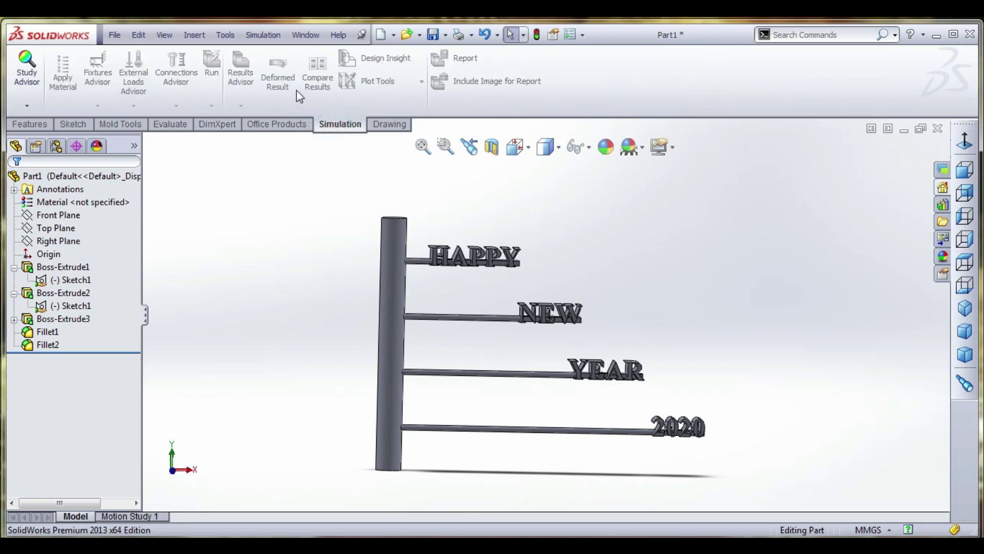
pyautogui.click(22, 110)
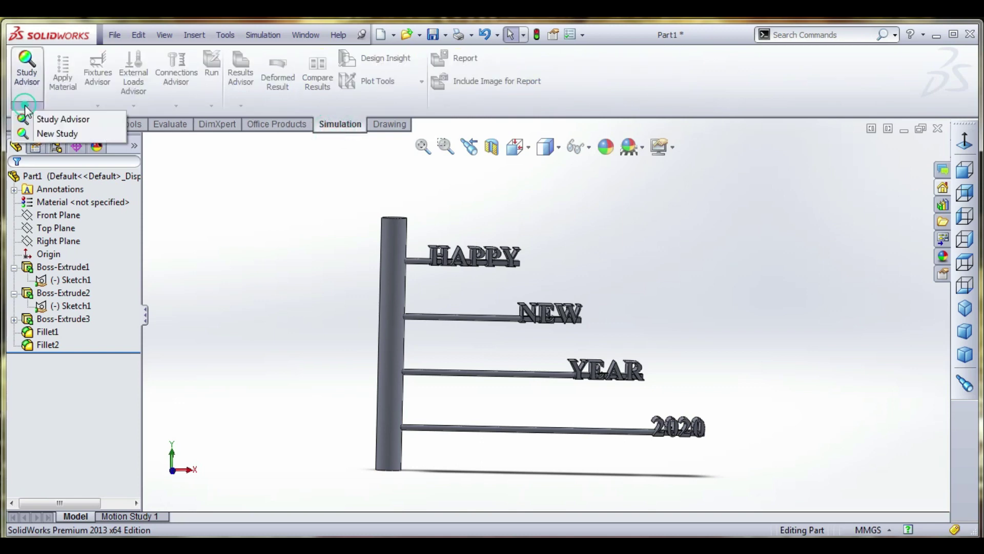
pyautogui.click(53, 134)
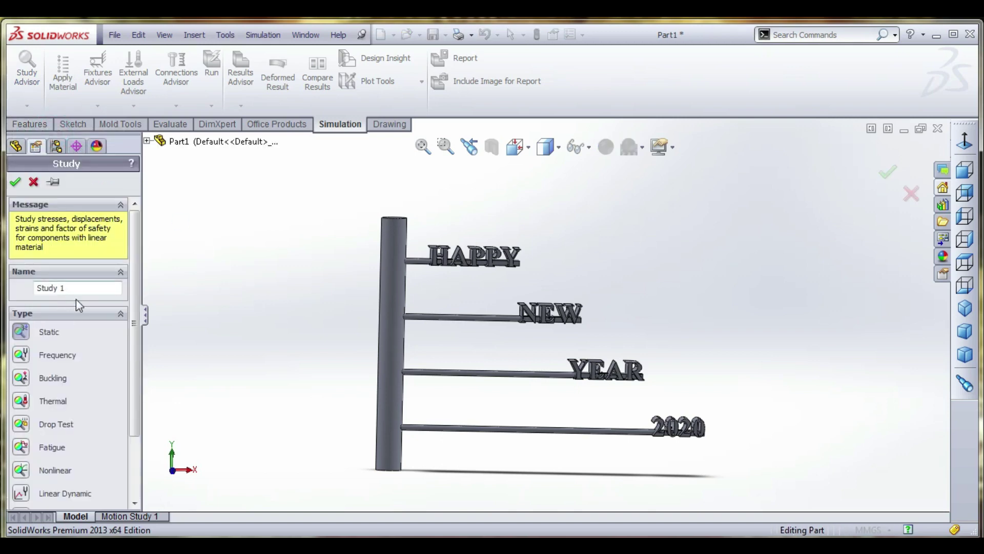
pyautogui.moveTo(82, 293); pyautogui.dragTo(9, 288)
pyautogui.click(17, 182)
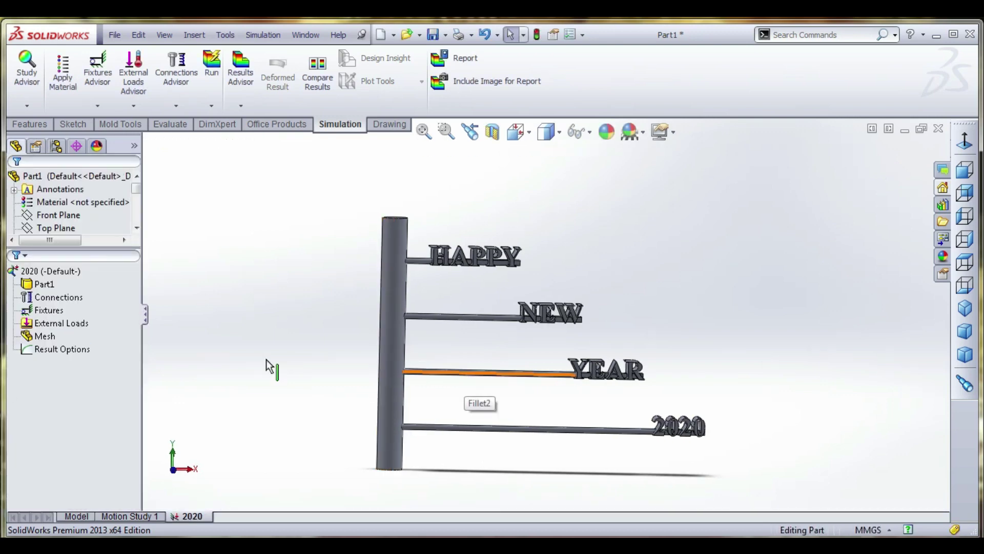
# Step: Assign the Alloy Steel material from the steel library to the part in the 2020 study
pyautogui.click(44, 286)
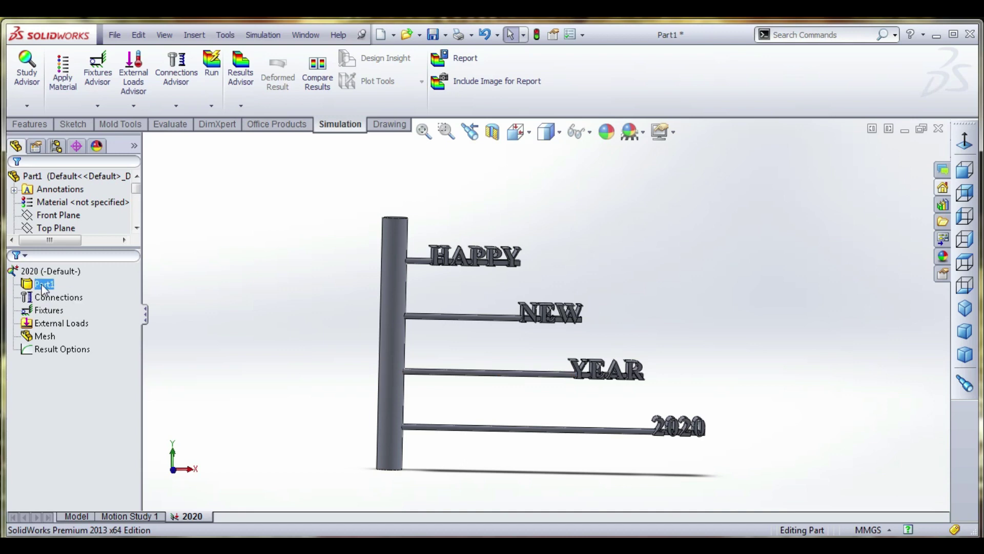
pyautogui.rightClick(43, 286)
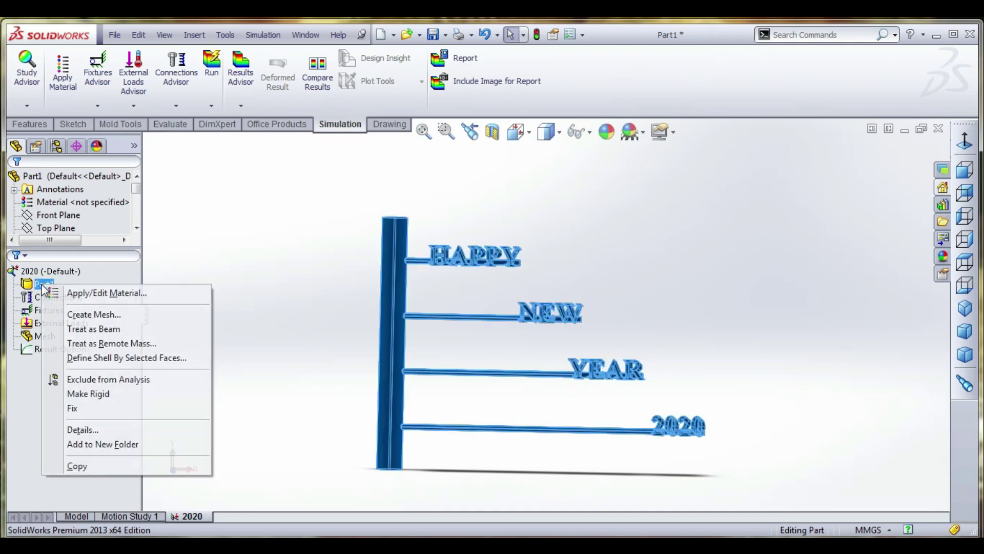
pyautogui.click(123, 297)
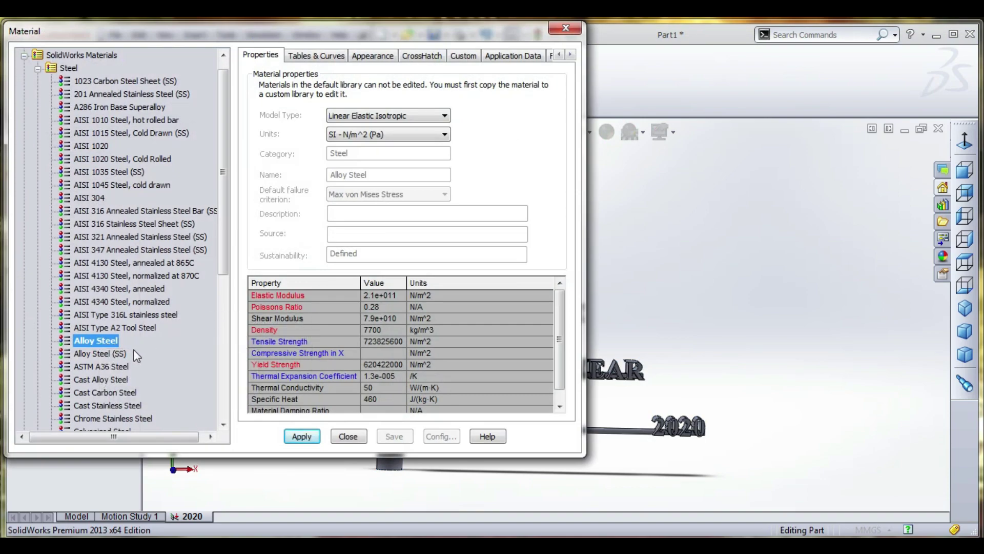
pyautogui.click(103, 354)
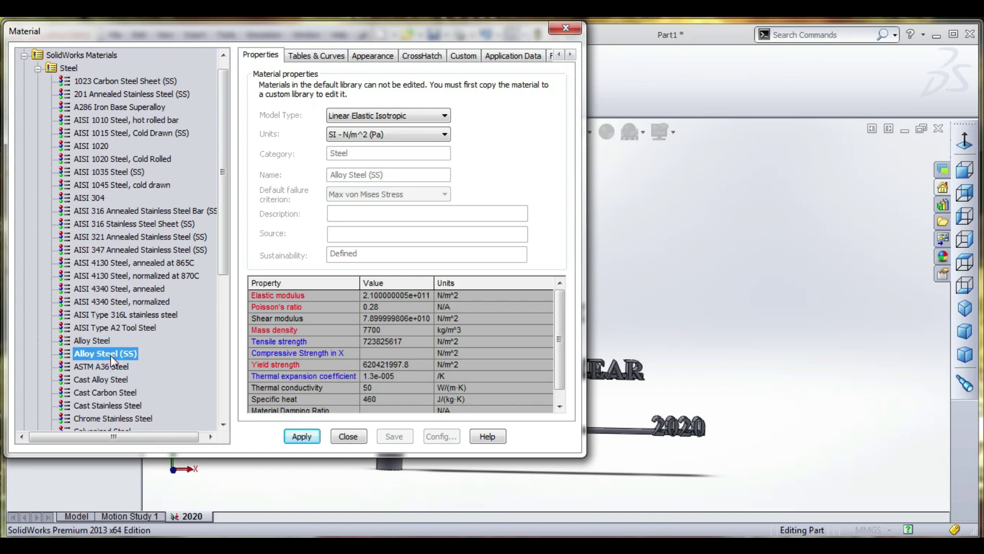
pyautogui.click(95, 342)
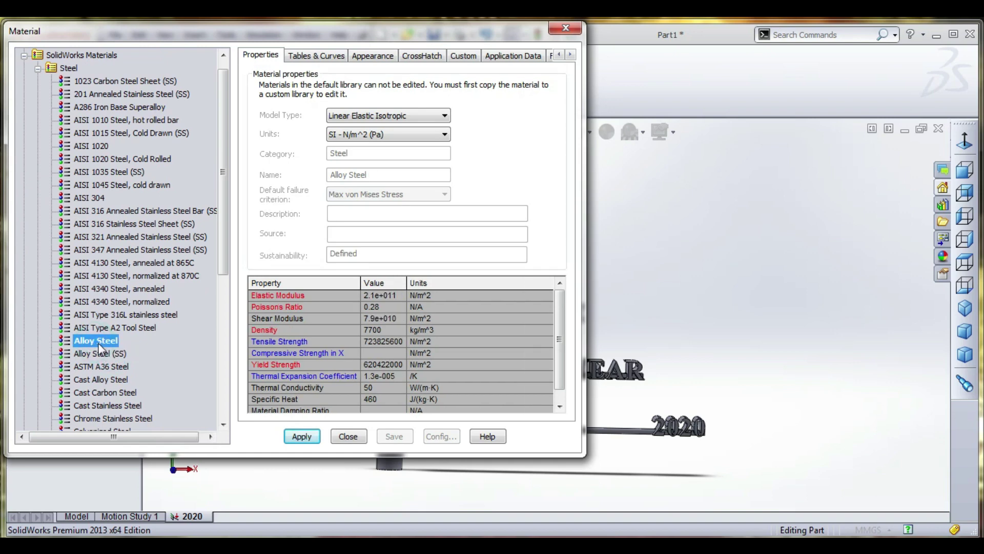
pyautogui.click(301, 436)
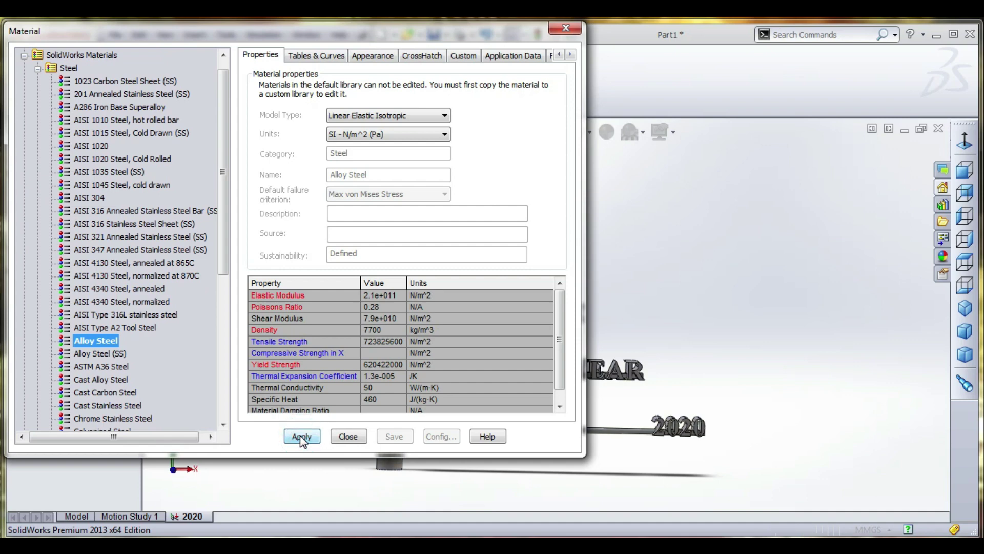
pyautogui.click(354, 436)
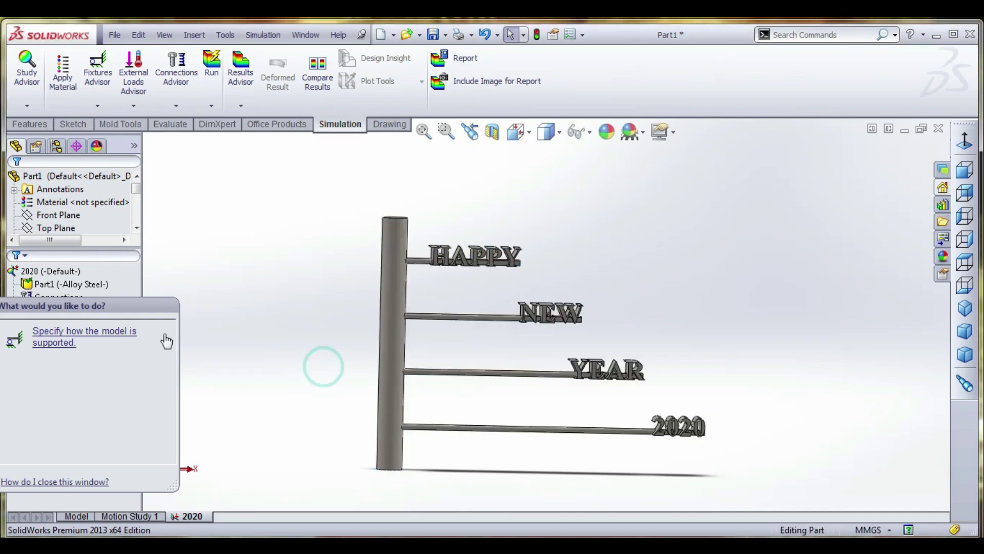
# Step: Add a Fixed Geometry fixture on the pole's two rounded side faces
pyautogui.click(105, 319)
pyautogui.click(61, 310)
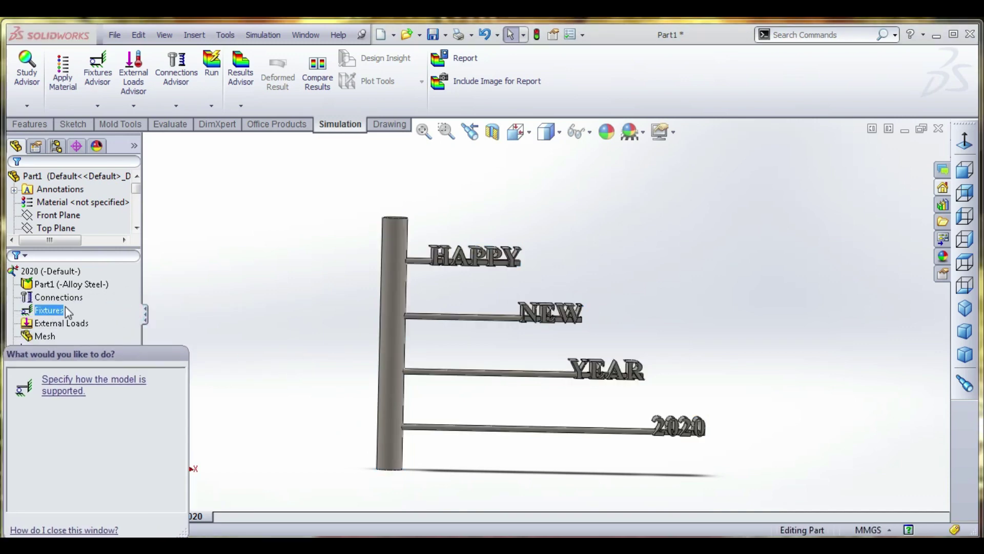
pyautogui.rightClick(59, 310)
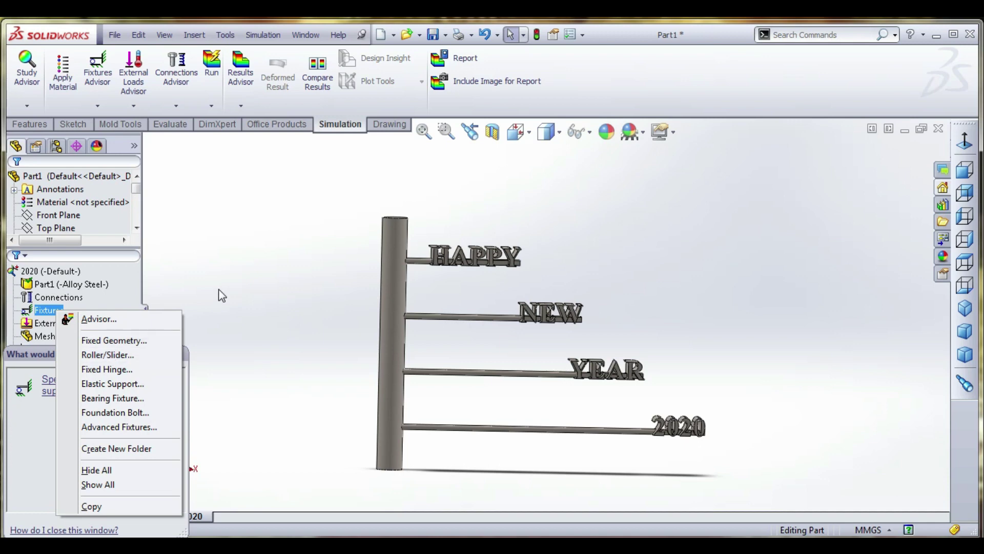
pyautogui.click(137, 340)
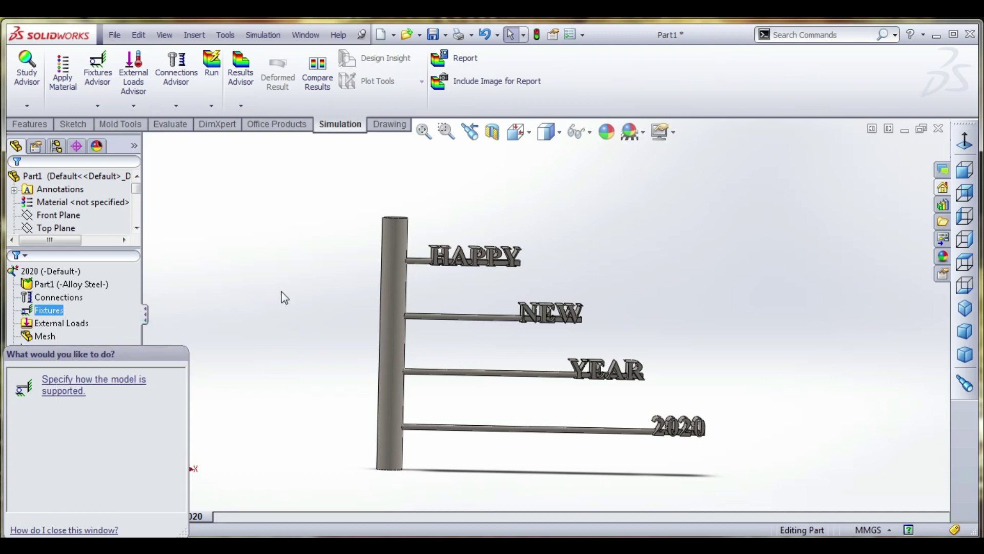
pyautogui.click(403, 388)
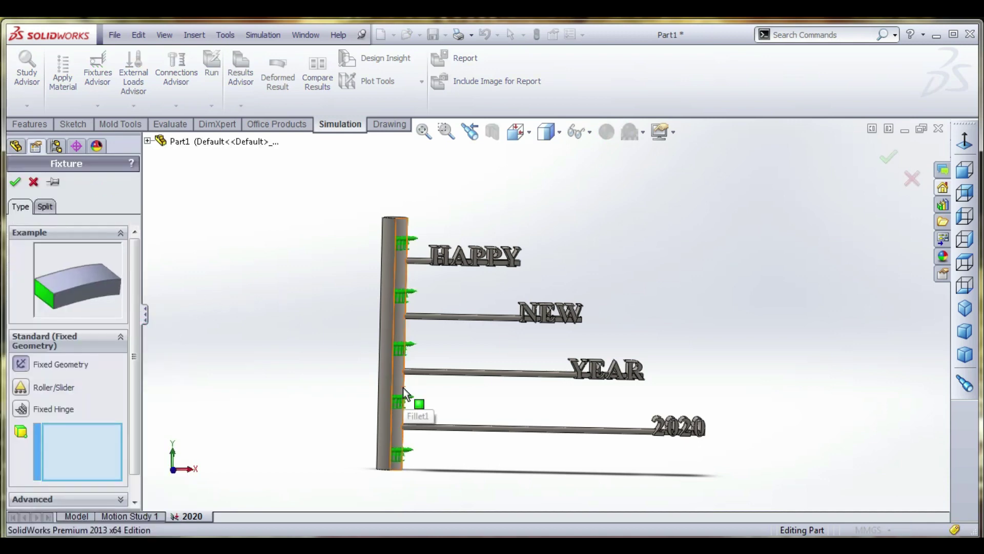
pyautogui.moveTo(329, 322); pyautogui.dragTo(329, 352, button='middle')
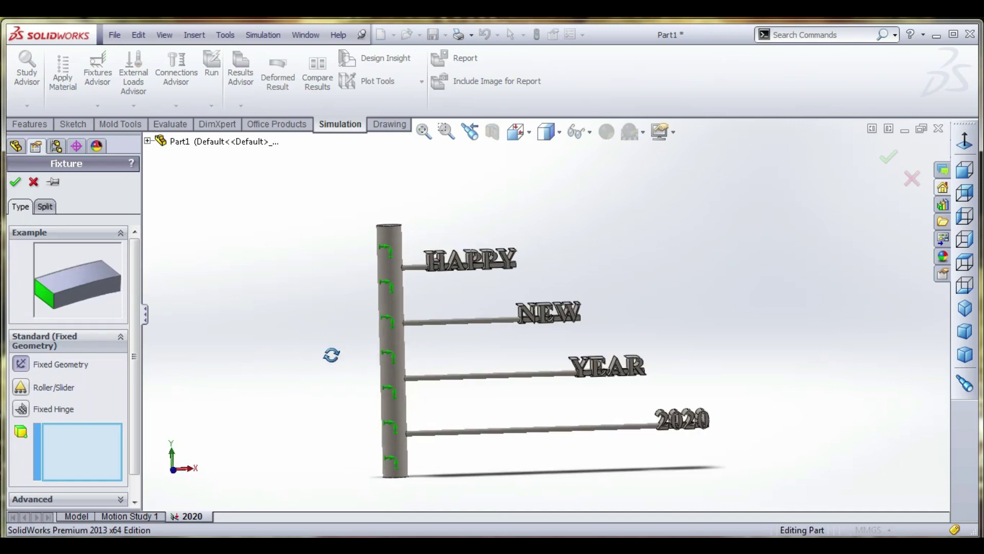
pyautogui.click(389, 306)
pyautogui.moveTo(389, 306)
pyautogui.mouseDown(button='middle')
pyautogui.moveTo(391, 328)
pyautogui.moveTo(391, 305)
pyautogui.mouseUp(button='middle')
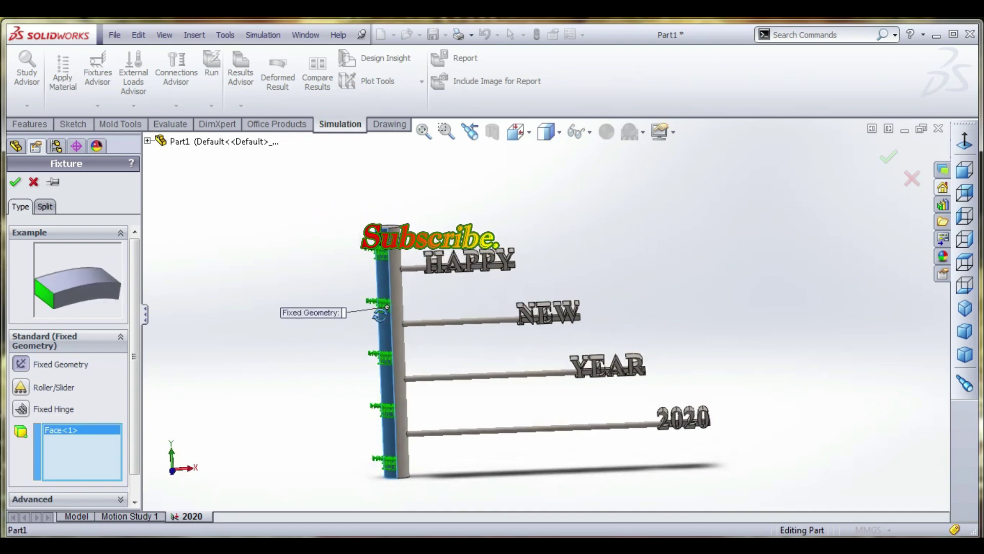
pyautogui.click(398, 290)
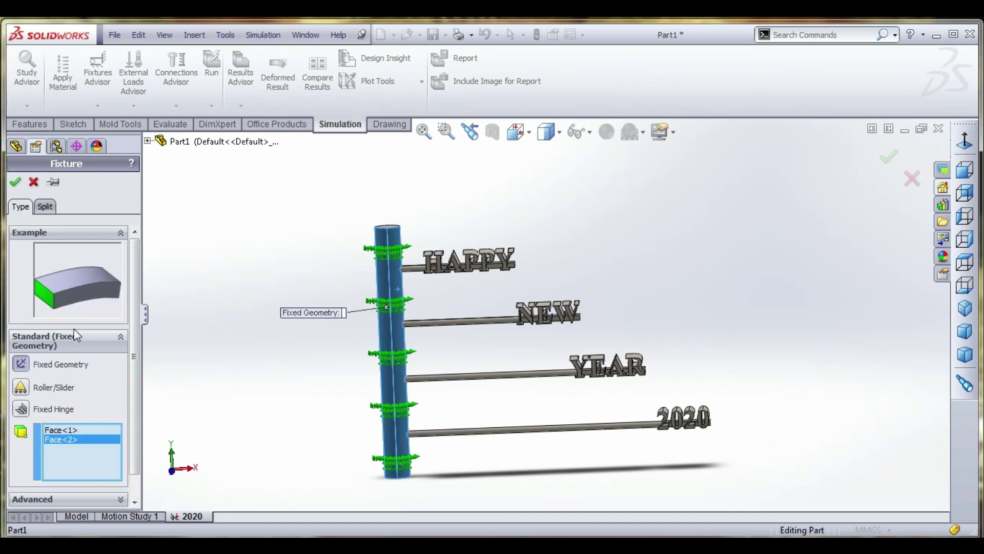
pyautogui.click(16, 183)
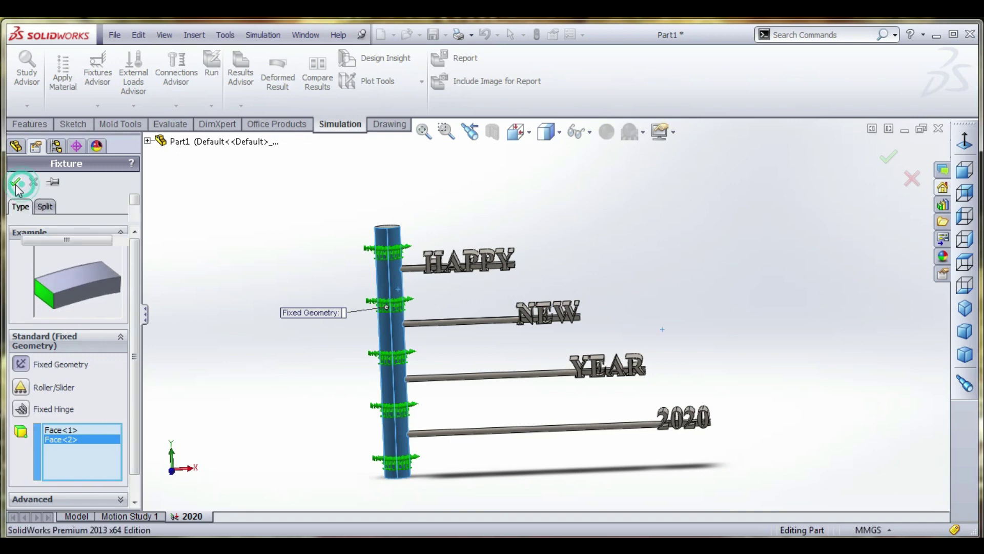
pyautogui.rightClick(72, 348)
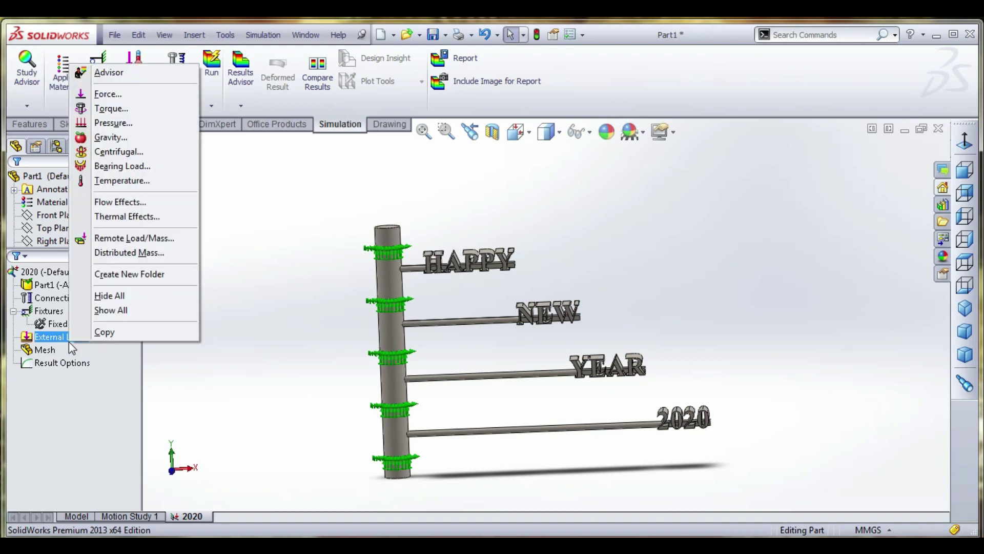
pyautogui.click(195, 381)
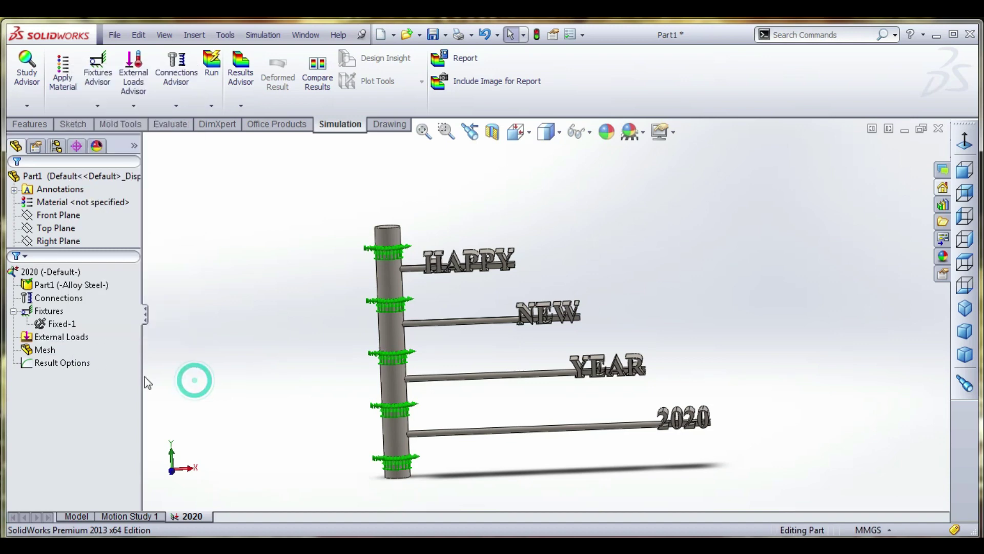
pyautogui.rightClick(55, 355)
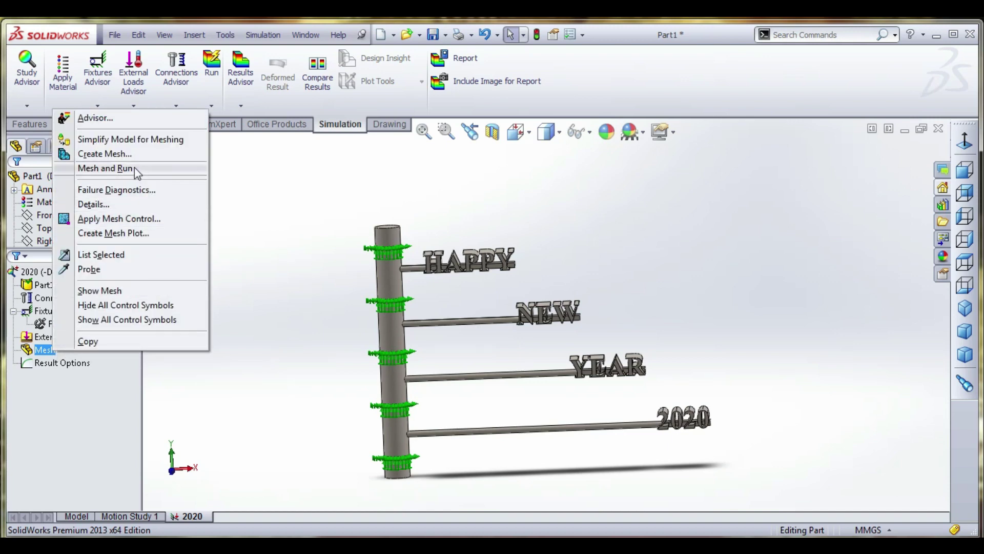
pyautogui.click(238, 361)
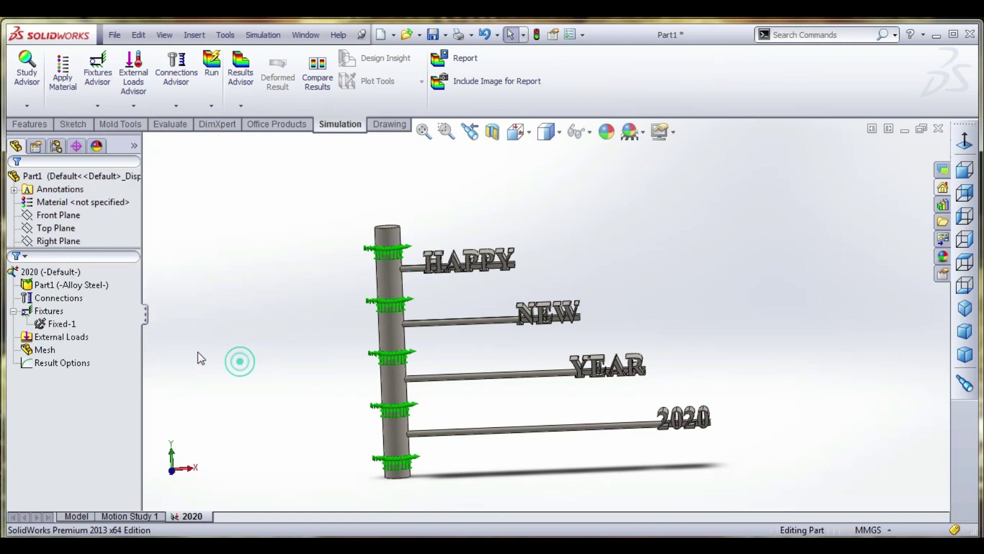
# Step: Start a force load on the back faces of the HAPPY letters and the small block beside the Y, using a selected direction
pyautogui.rightClick(71, 337)
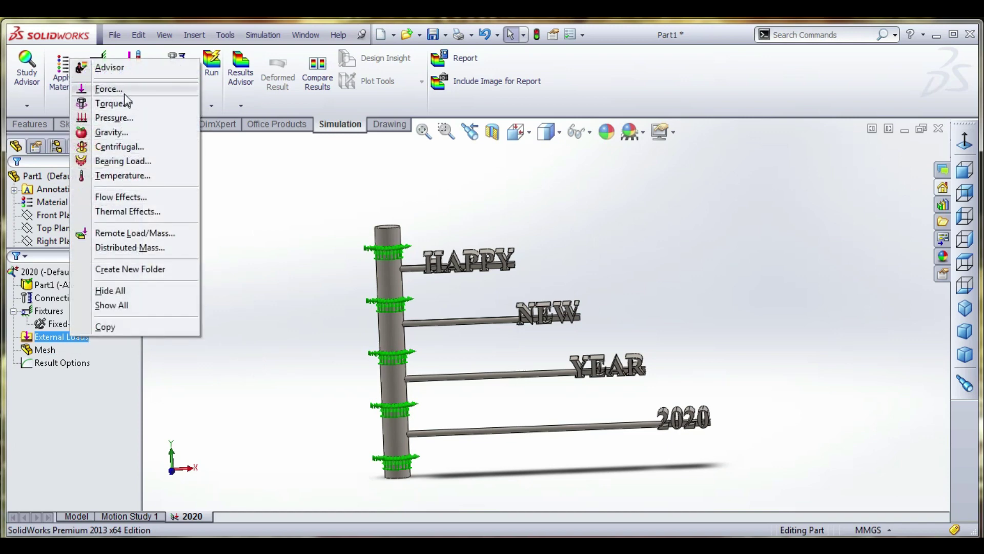
pyautogui.click(110, 89)
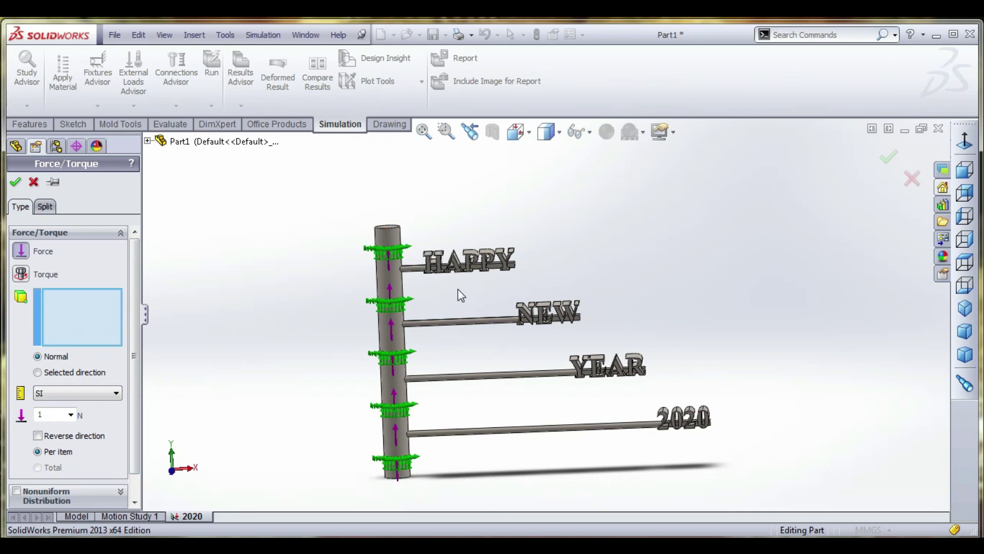
pyautogui.moveTo(509, 288); pyautogui.dragTo(591, 296, button='middle')
pyautogui.scroll(-10, 639, 249)
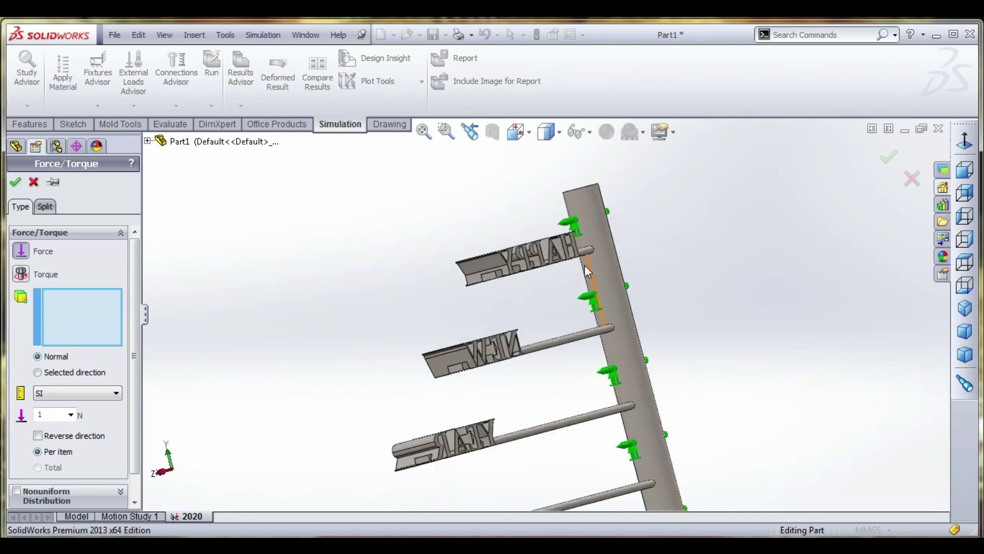
pyautogui.click(539, 262)
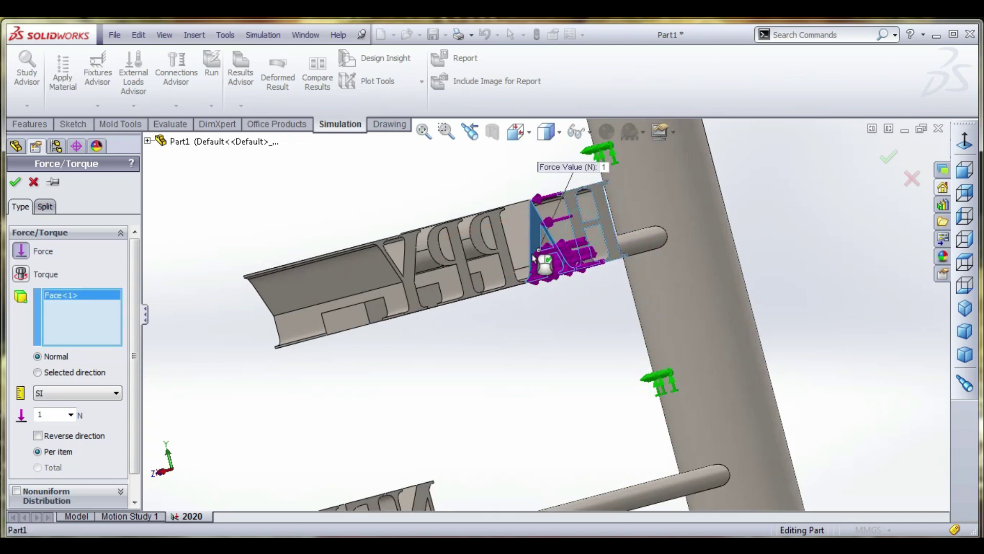
pyautogui.click(515, 264)
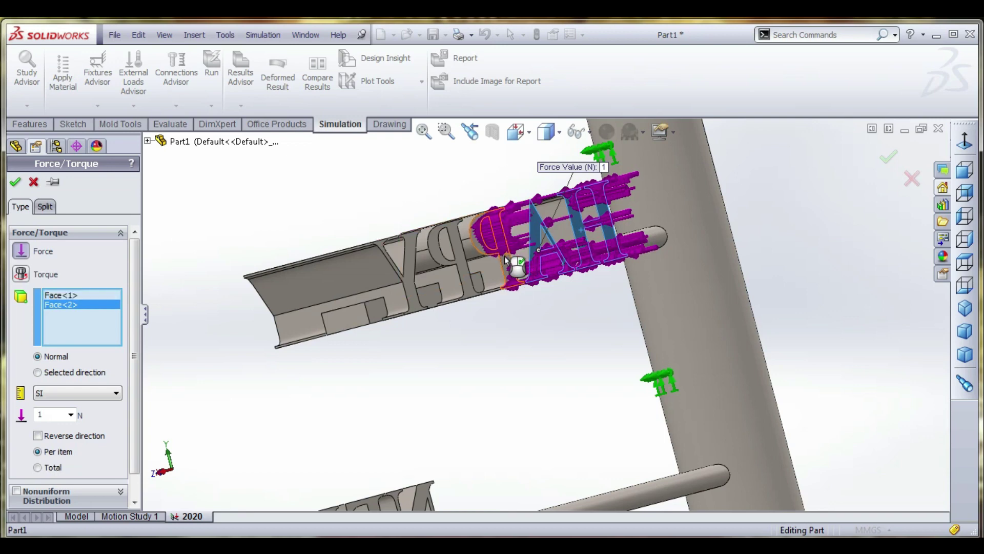
pyautogui.click(478, 265)
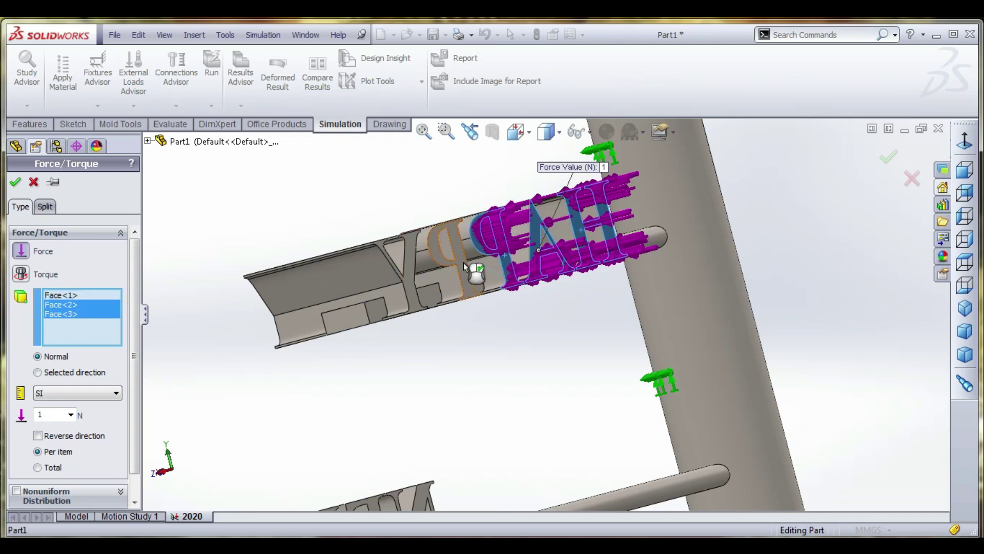
pyautogui.click(412, 279)
pyautogui.click(411, 307)
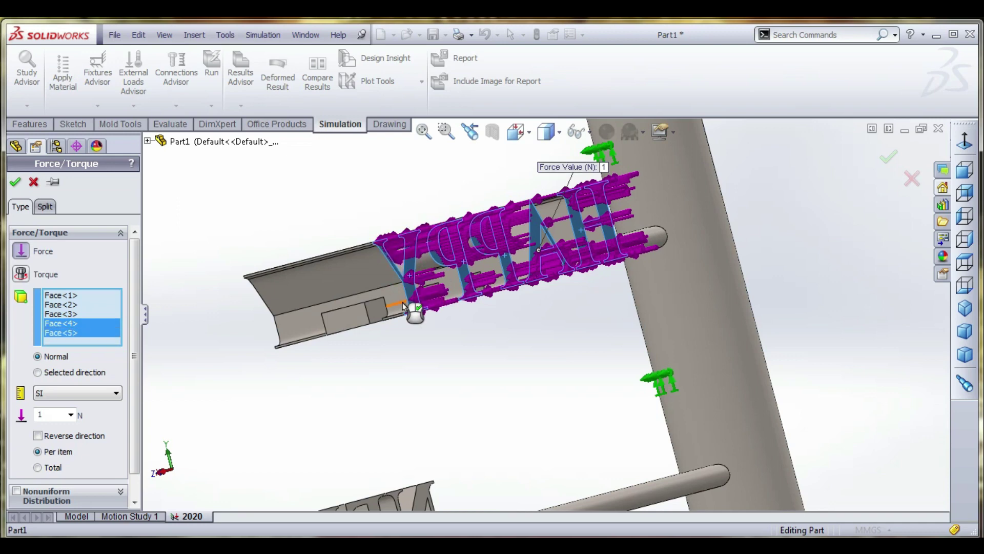
pyautogui.scroll(2, 403, 286)
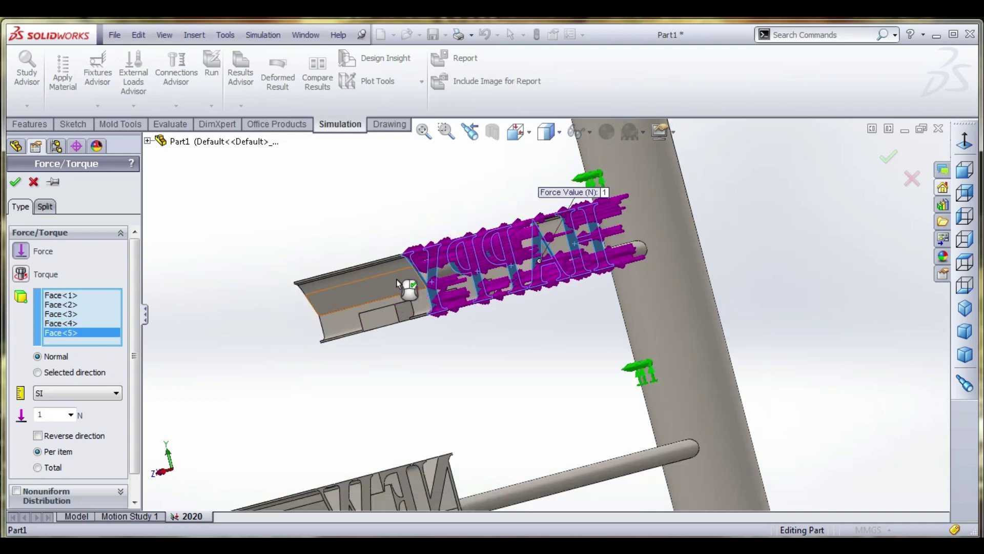
pyautogui.scroll(2, 423, 319)
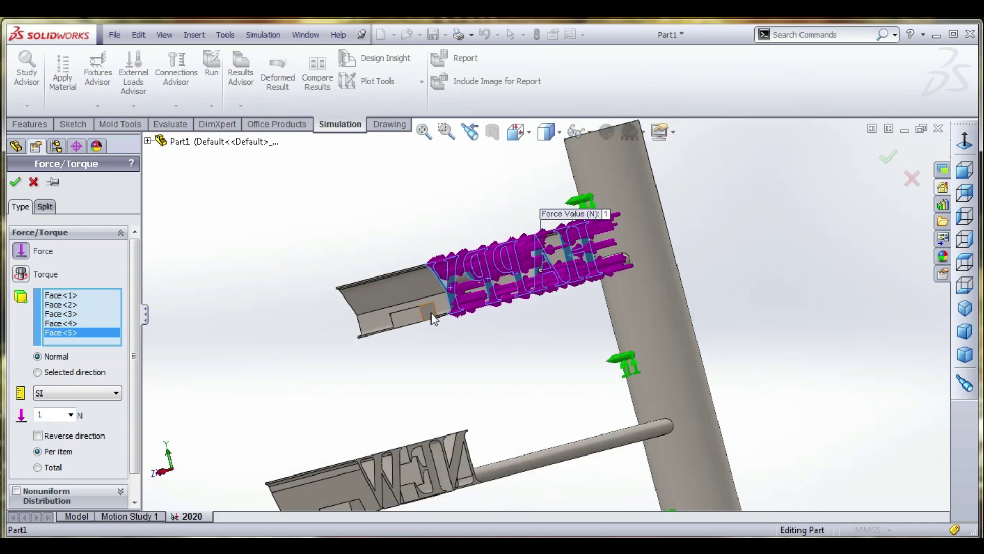
pyautogui.click(433, 316)
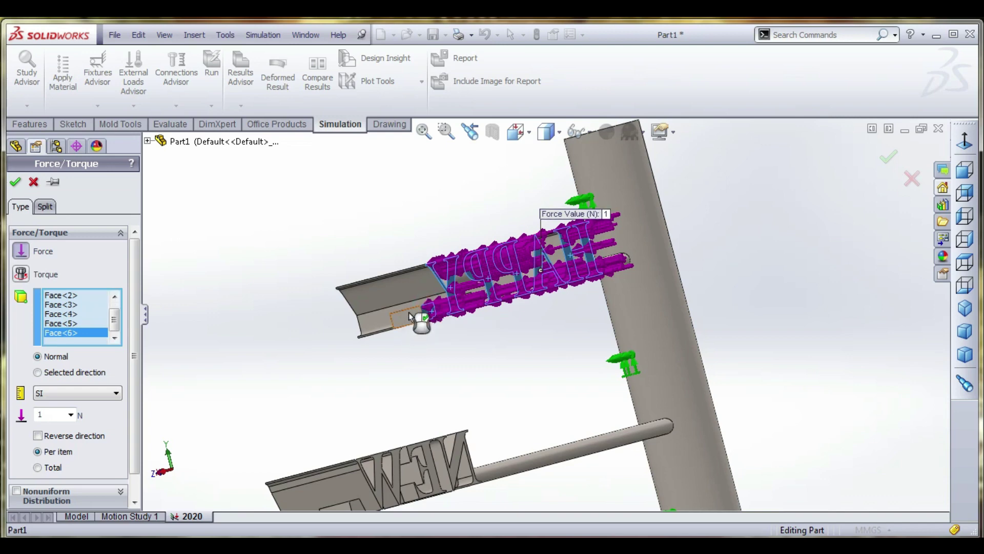
pyautogui.click(459, 448)
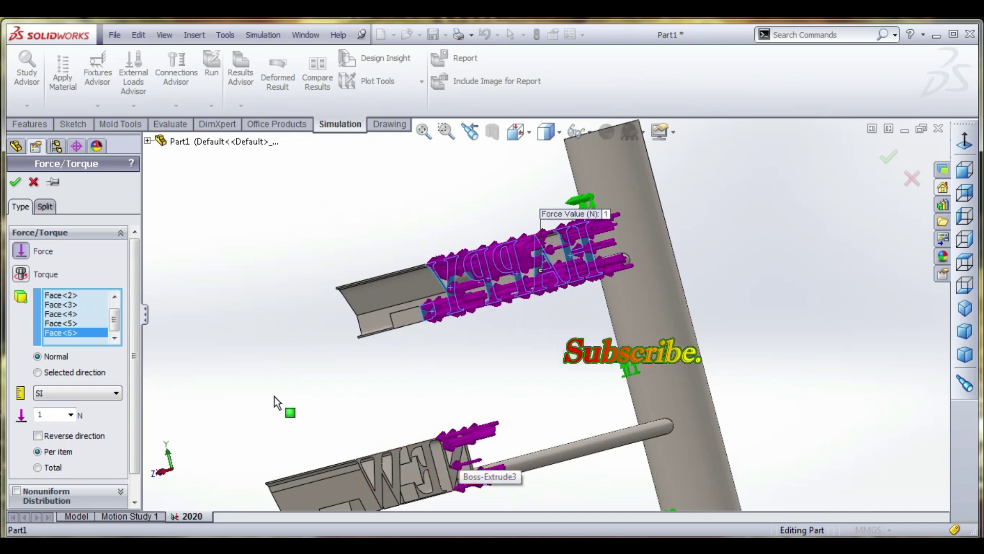
pyautogui.click(38, 435)
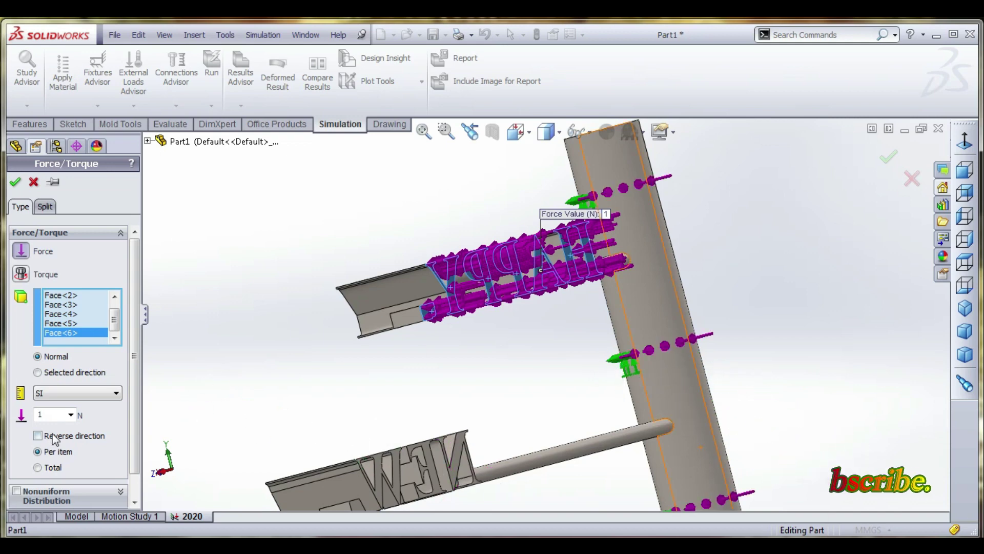
pyautogui.click(88, 372)
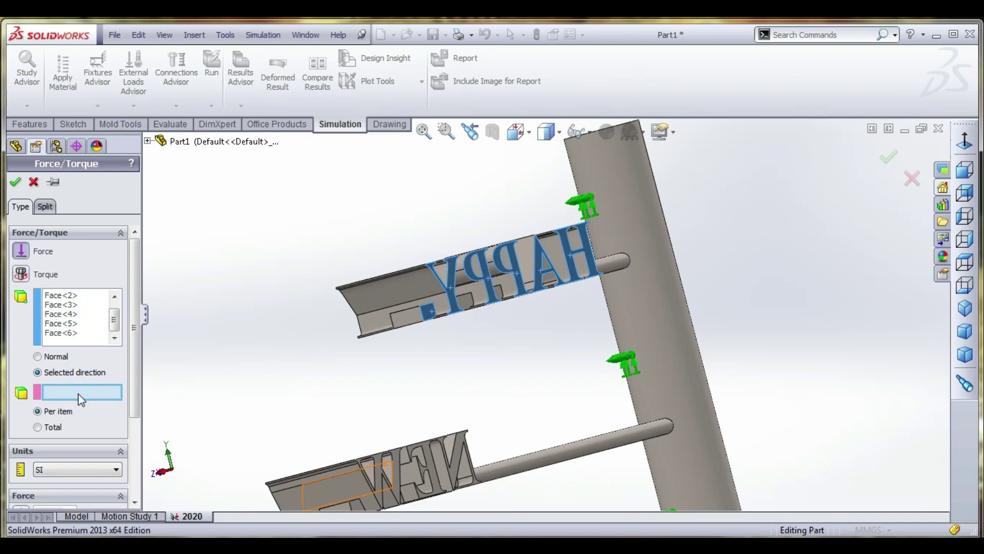
pyautogui.click(407, 312)
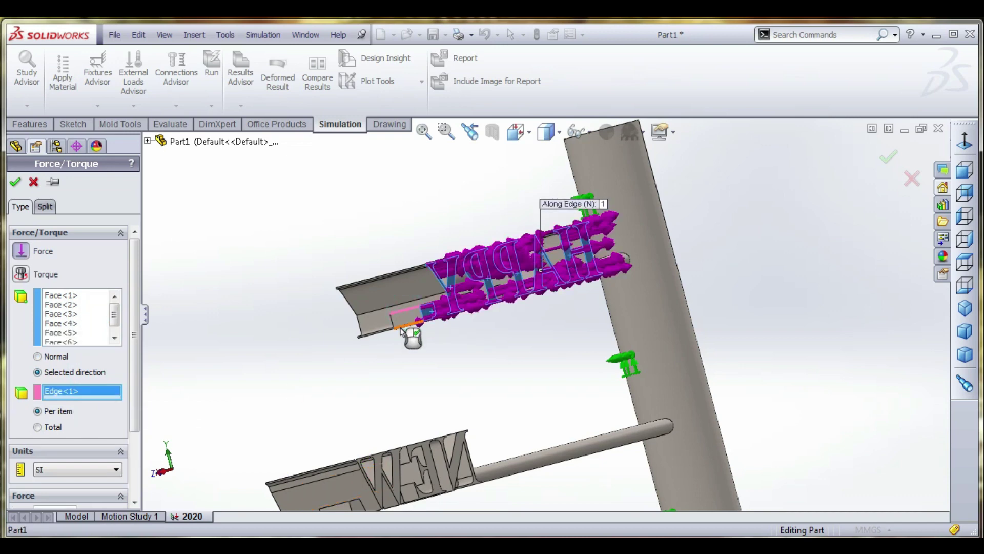
pyautogui.rightClick(103, 391)
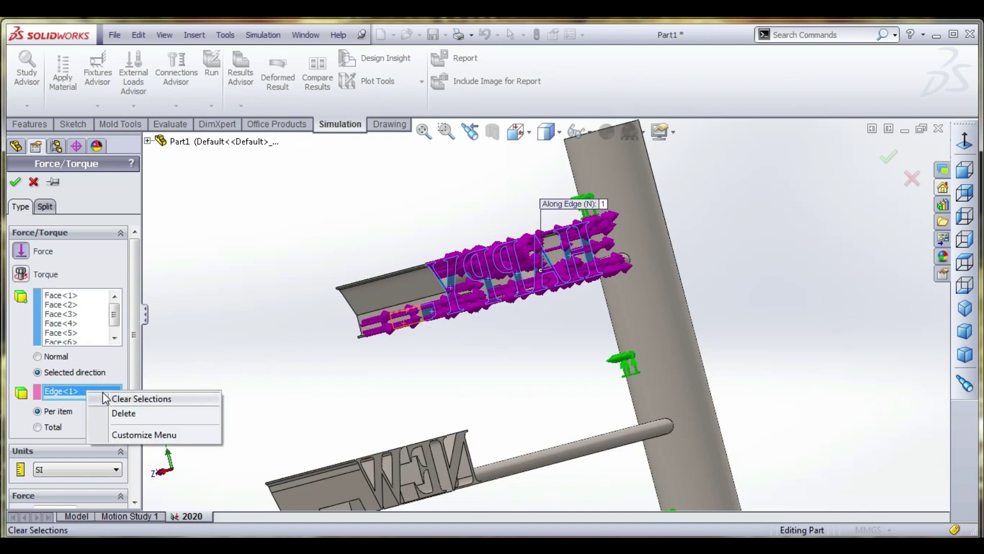
pyautogui.click(110, 398)
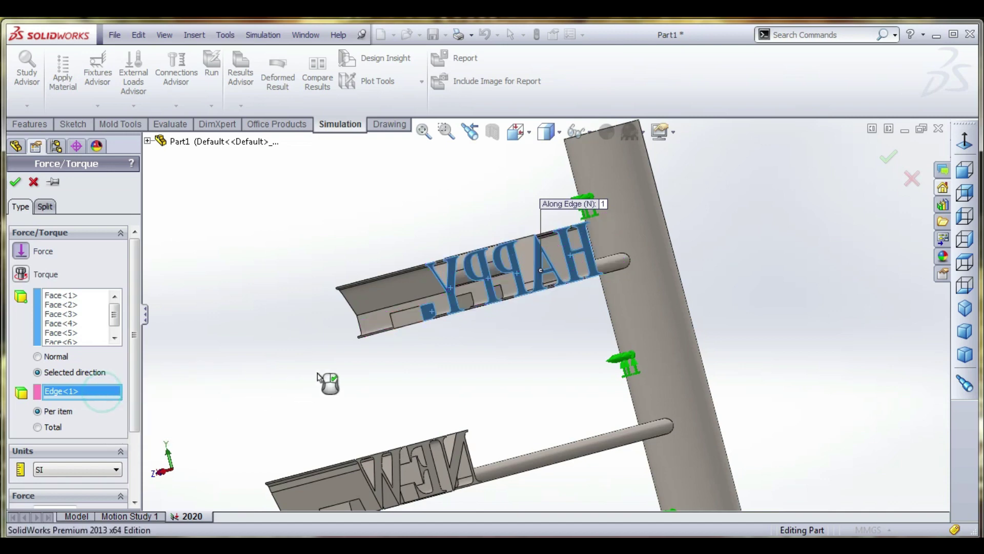
# Step: Direct the 1 N per-item force on HAPPY along the small block's lower edge, reverse it, and apply the load
pyautogui.moveTo(410, 331); pyautogui.dragTo(424, 345, button='middle')
pyautogui.click(410, 326)
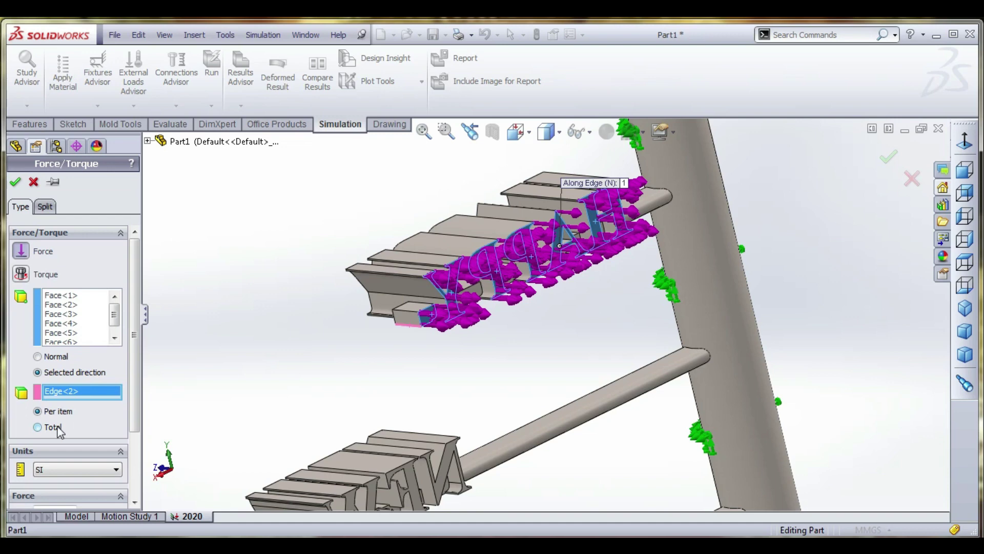
pyautogui.scroll(-3, 69, 414)
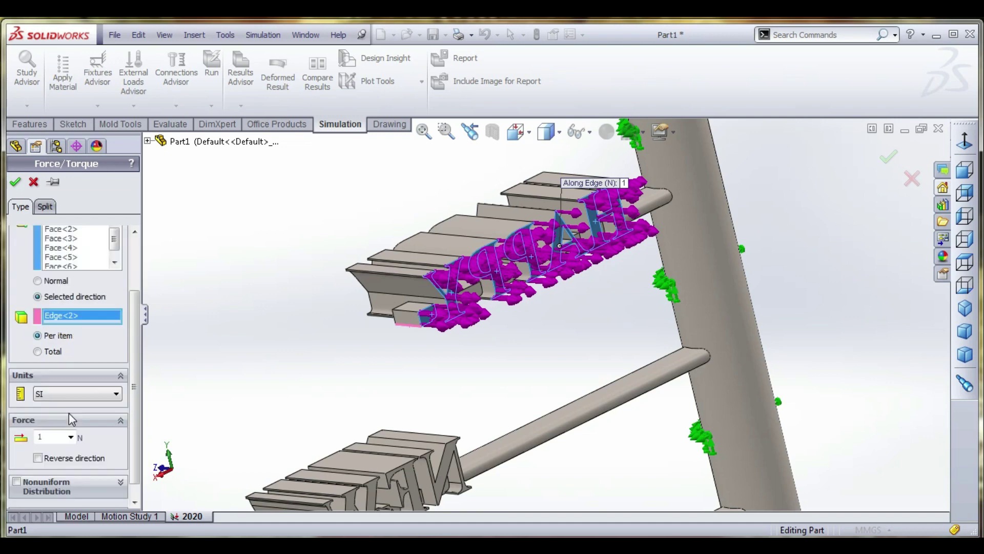
pyautogui.click(38, 458)
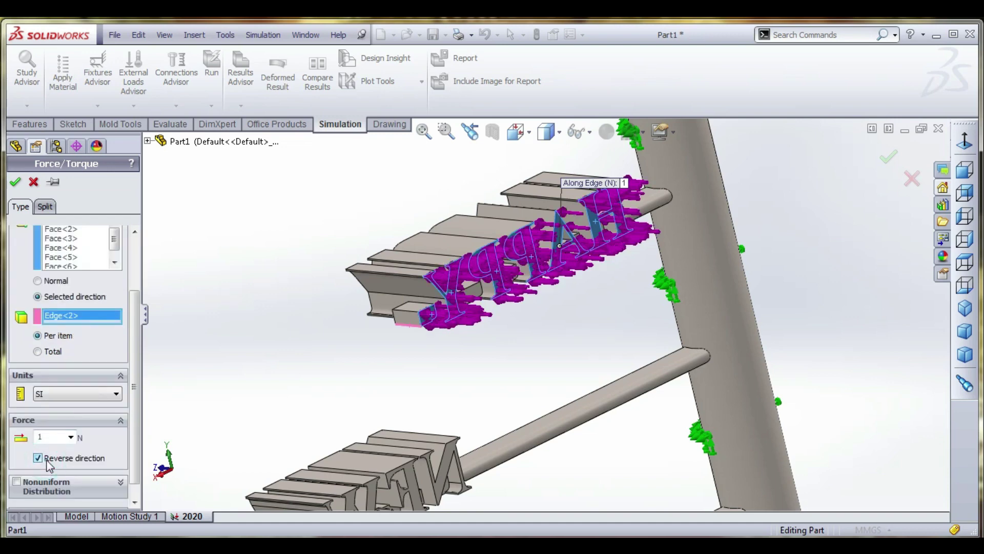
pyautogui.click(404, 290)
pyautogui.scroll(-1, 81, 364)
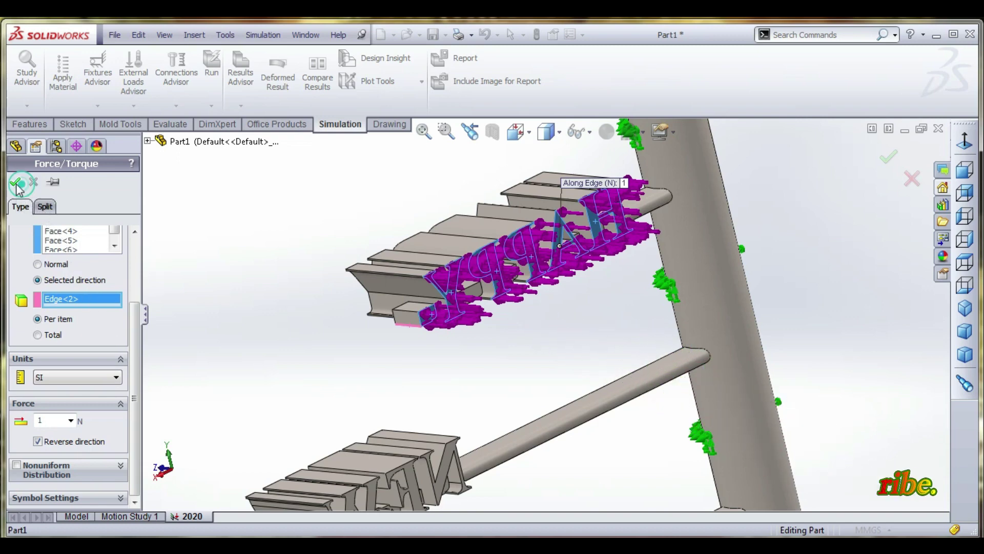
pyautogui.press('Return')
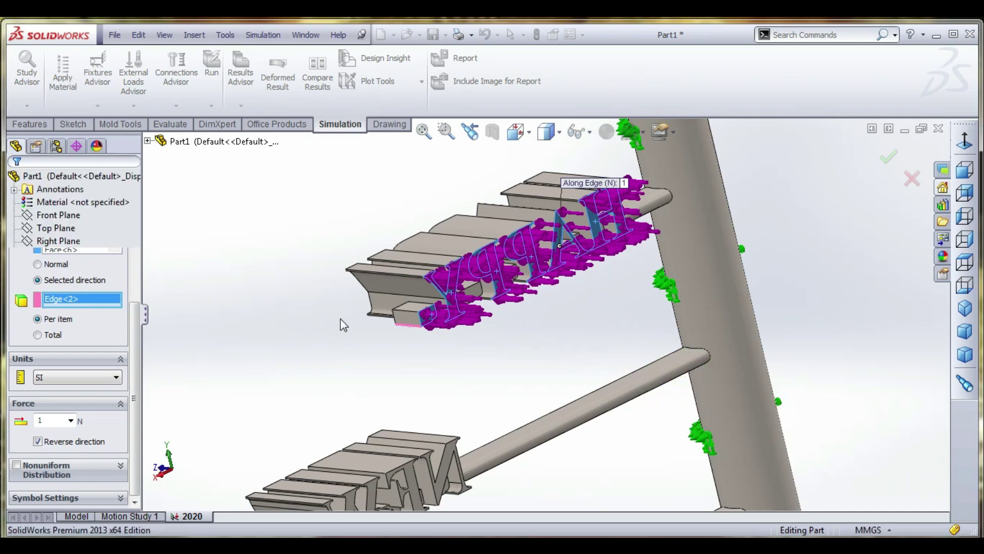
# Step: Start another force load on the back faces of the NEW letters and the small block beside the W
pyautogui.rightClick(66, 339)
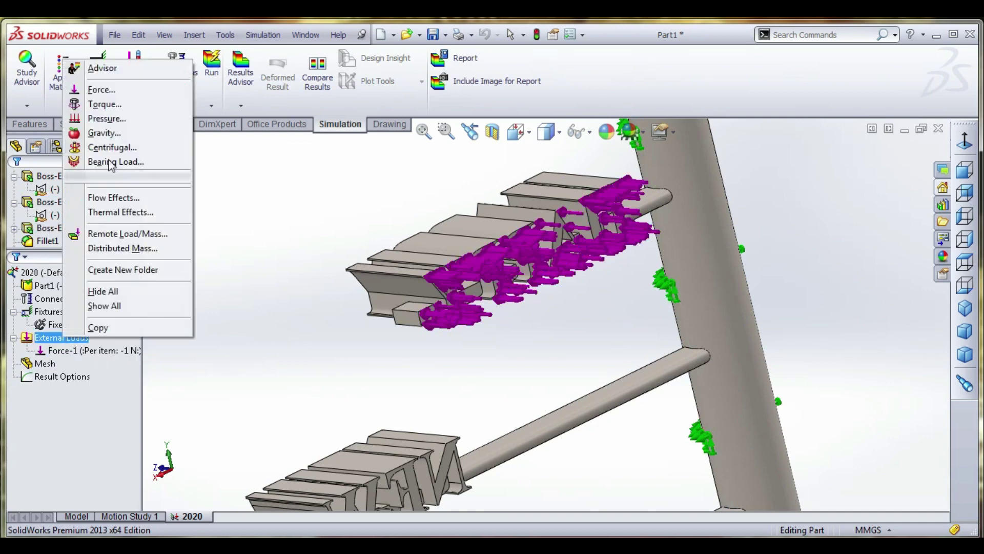
pyautogui.click(101, 90)
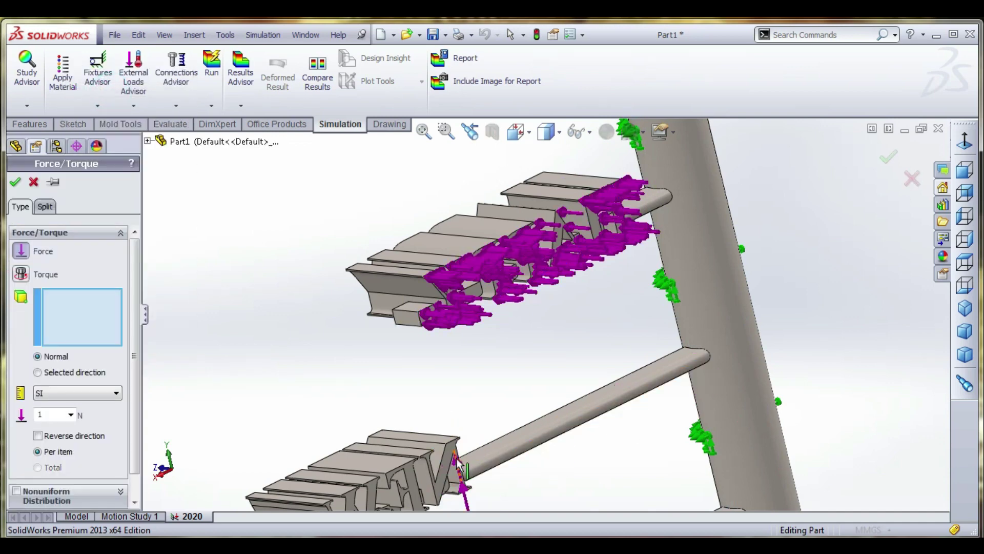
pyautogui.click(452, 479)
pyautogui.moveTo(499, 374); pyautogui.dragTo(460, 460, button='middle')
pyautogui.scroll(-5, 460, 460)
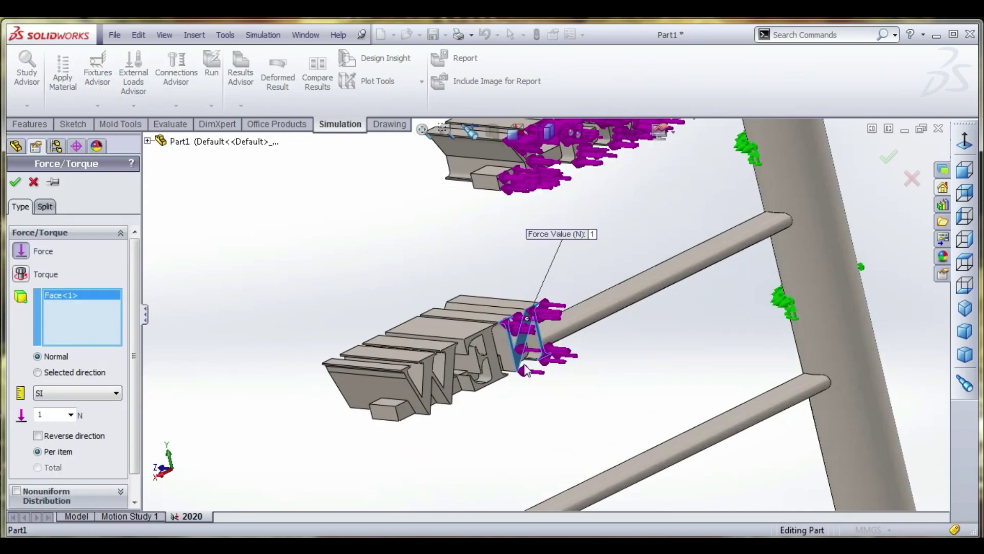
pyautogui.click(435, 380)
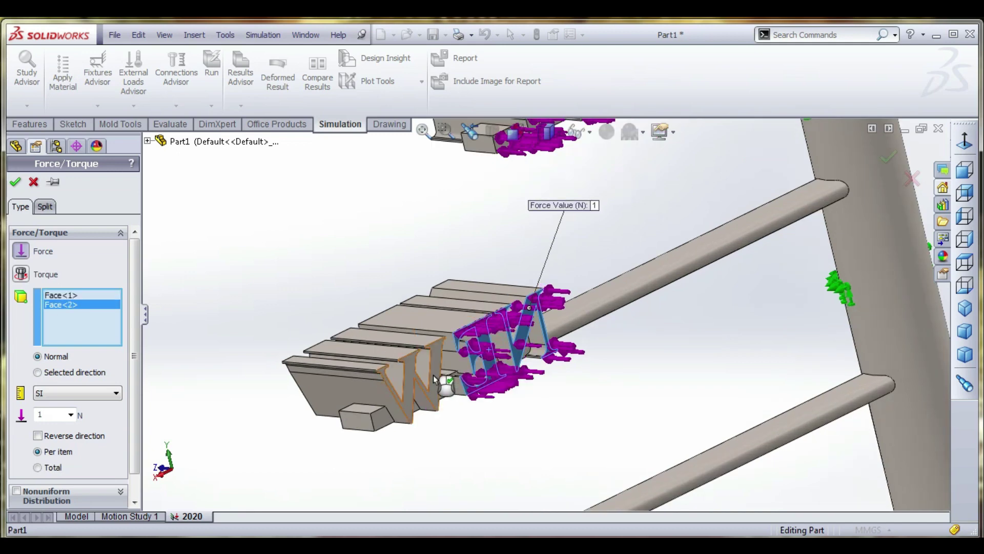
pyautogui.click(400, 395)
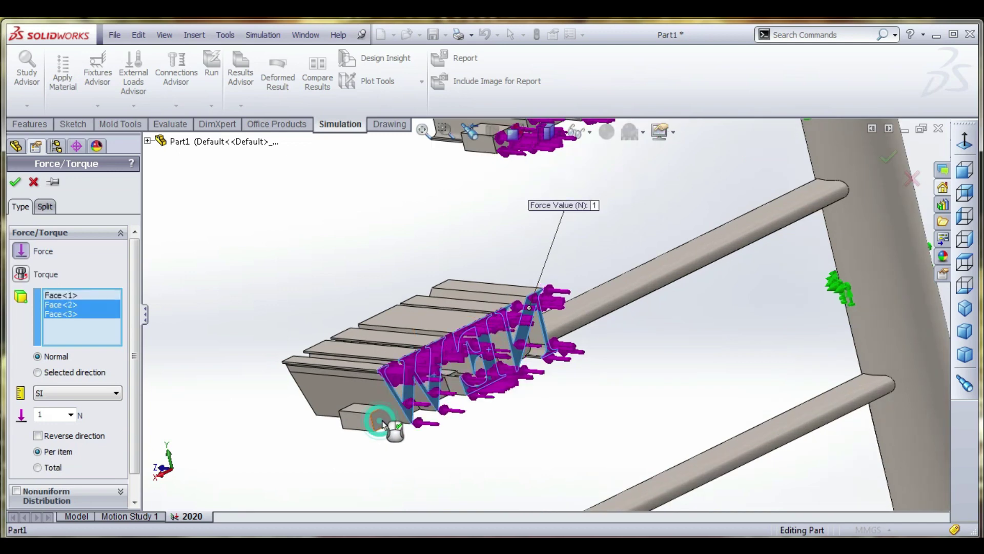
pyautogui.click(393, 428)
pyautogui.click(350, 423)
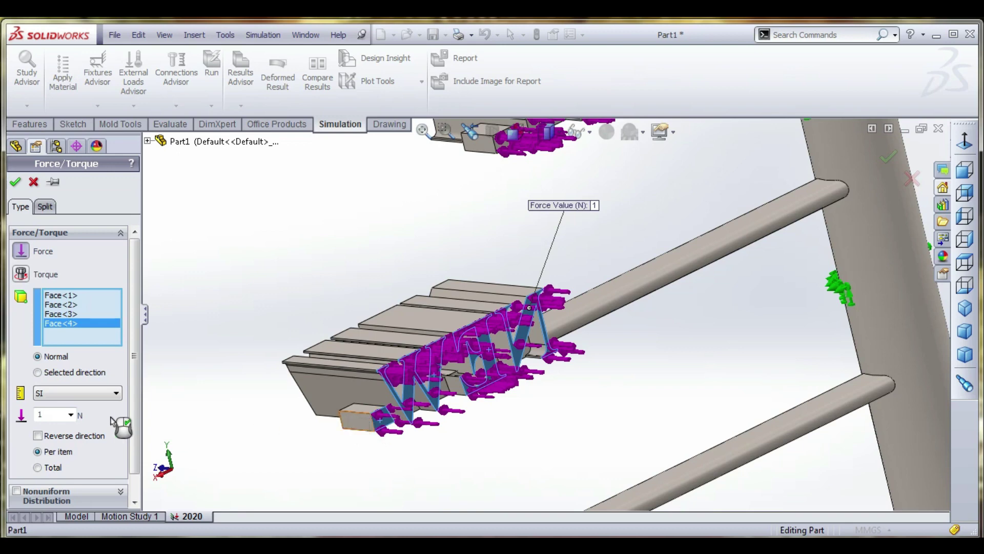
# Step: Direct the 1 N per-item force on NEW along the small block's upper edge, reverse it, and apply the load
pyautogui.click(60, 375)
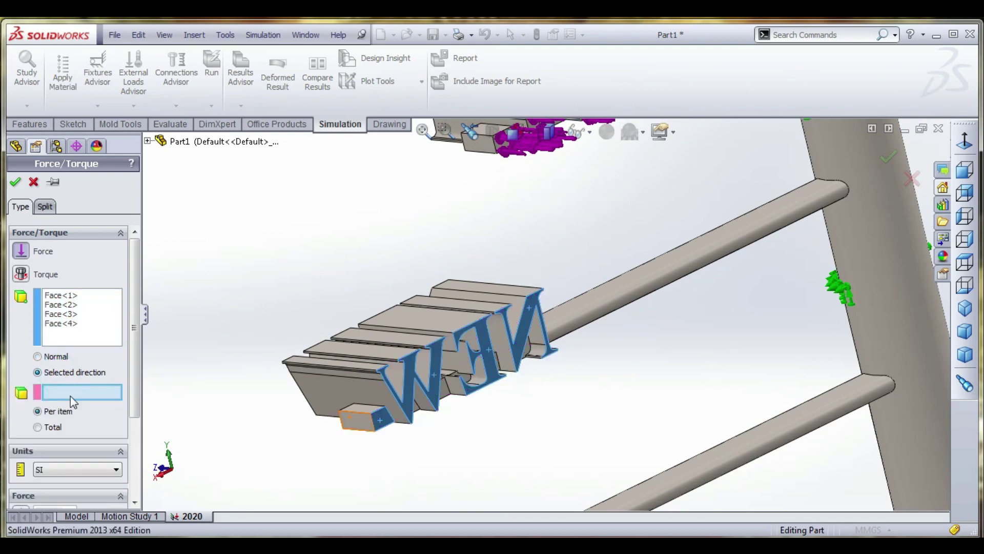
pyautogui.click(353, 417)
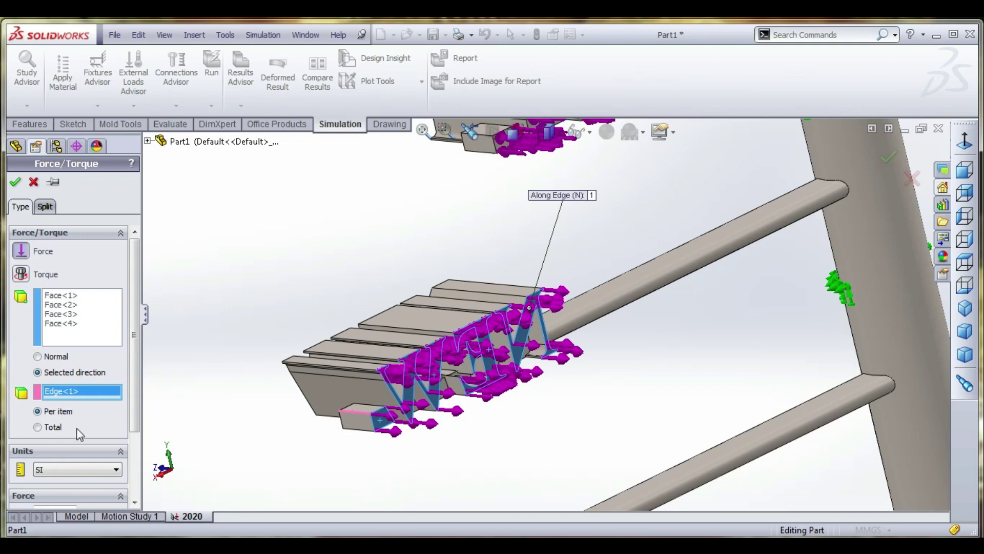
pyautogui.scroll(-3, 80, 434)
pyautogui.click(67, 442)
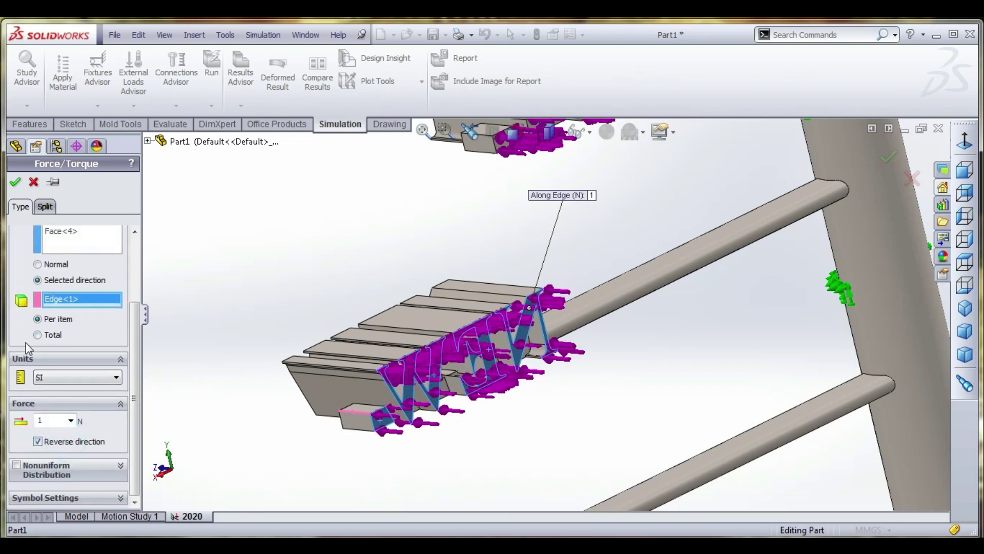
pyautogui.click(17, 183)
# Step: Start another force load on the back faces of the YEAR letters
pyautogui.scroll(3, 382, 299)
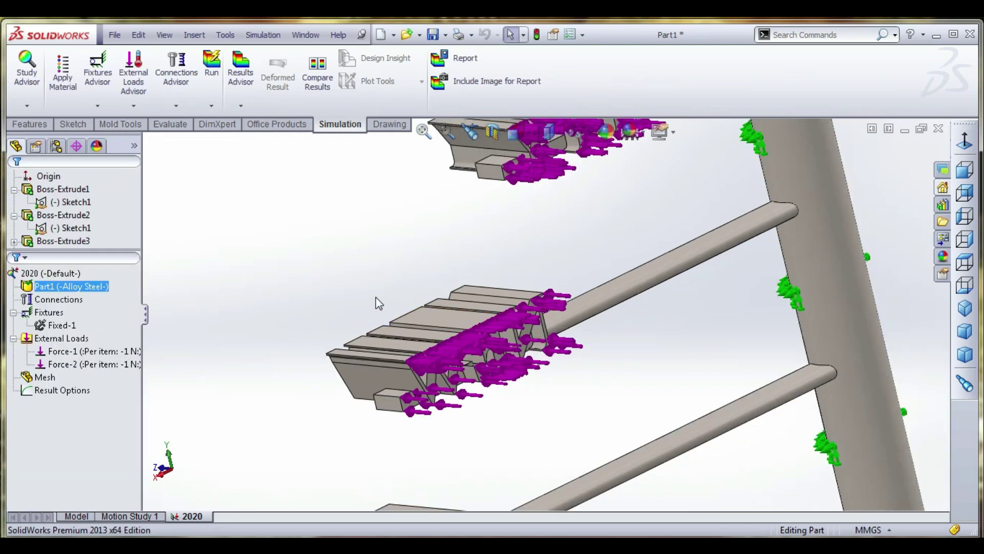
pyautogui.scroll(5, 385, 308)
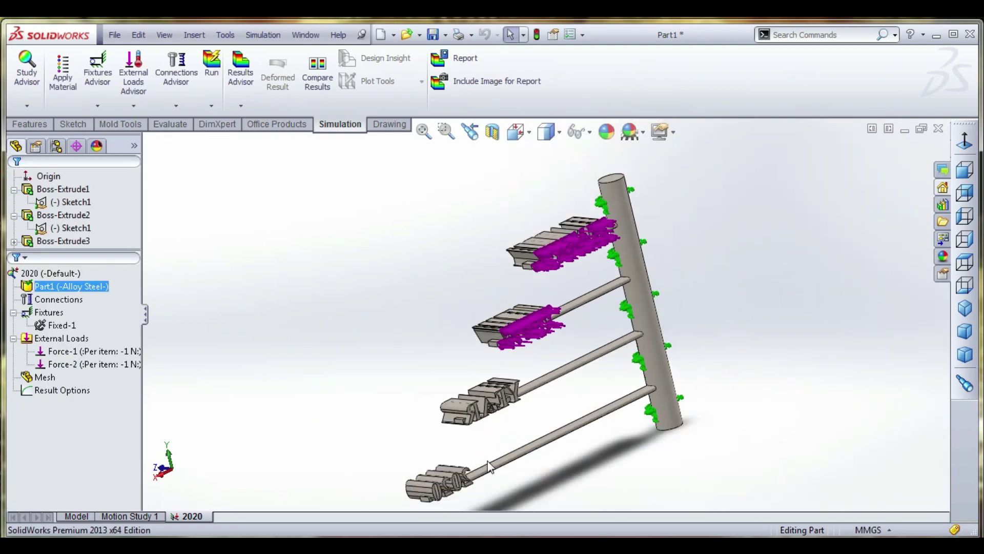
pyautogui.scroll(-3, 497, 437)
pyautogui.rightClick(71, 338)
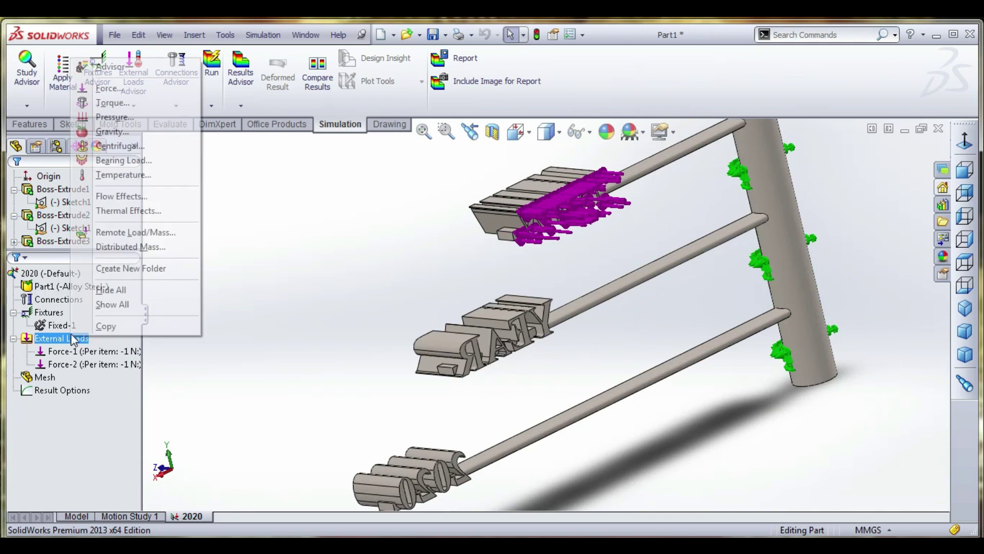
pyautogui.click(109, 88)
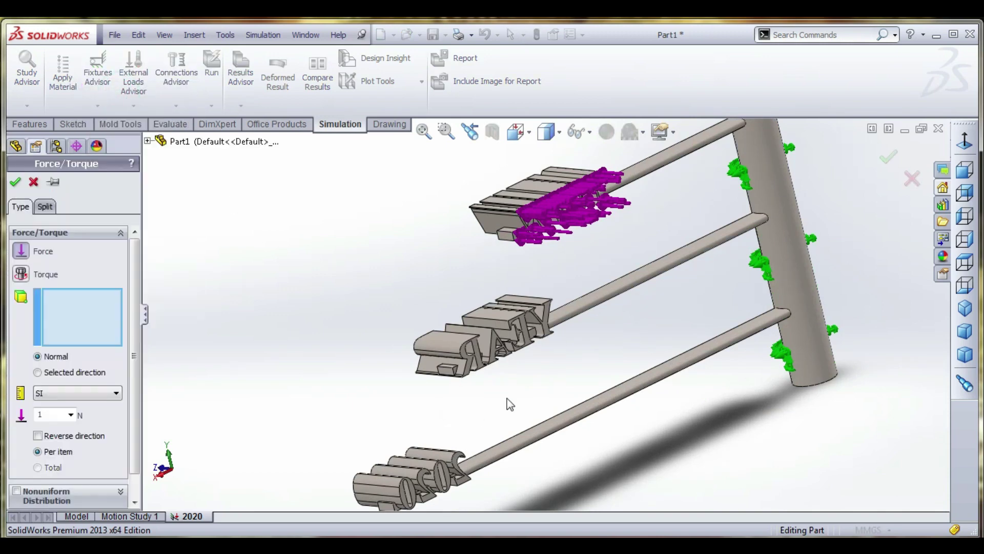
pyautogui.scroll(-3, 563, 323)
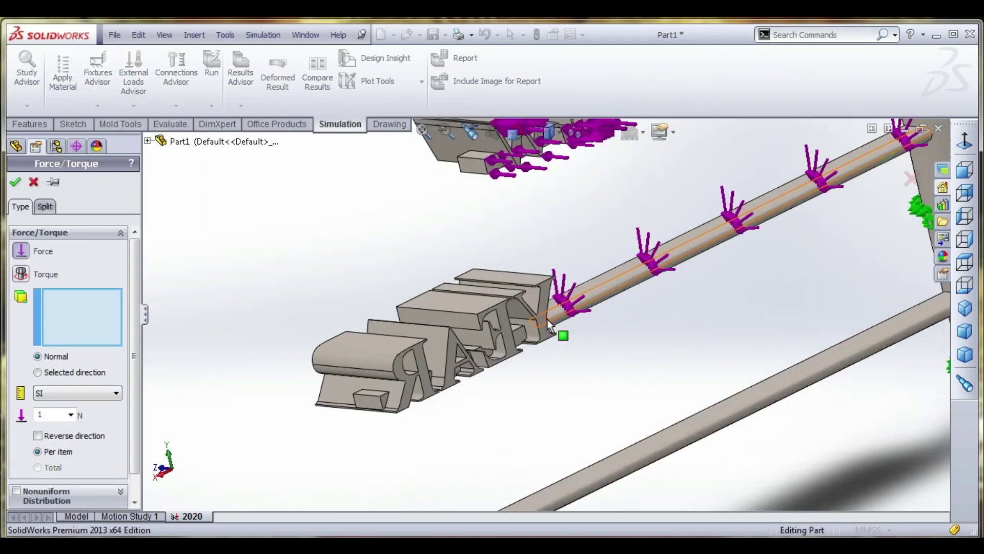
pyautogui.click(543, 322)
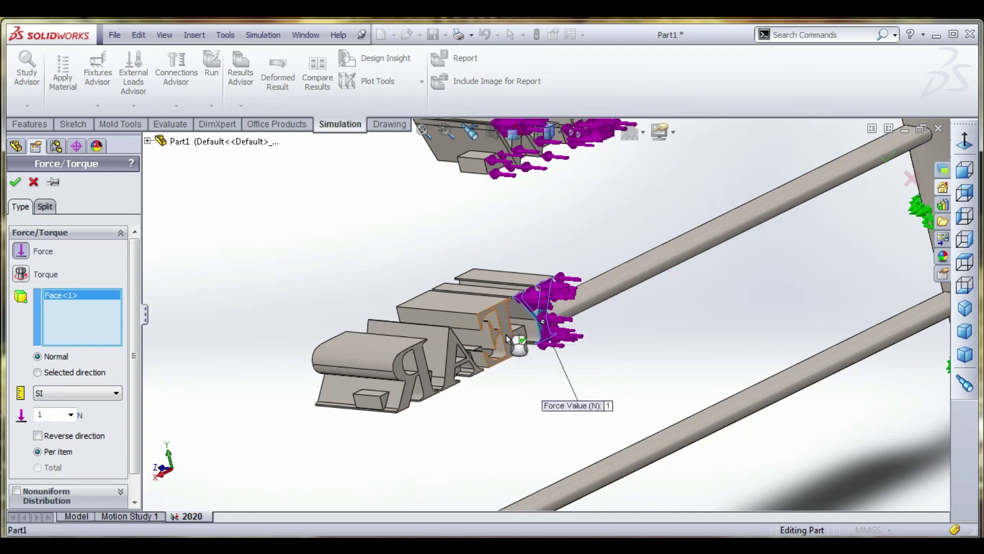
pyautogui.click(452, 354)
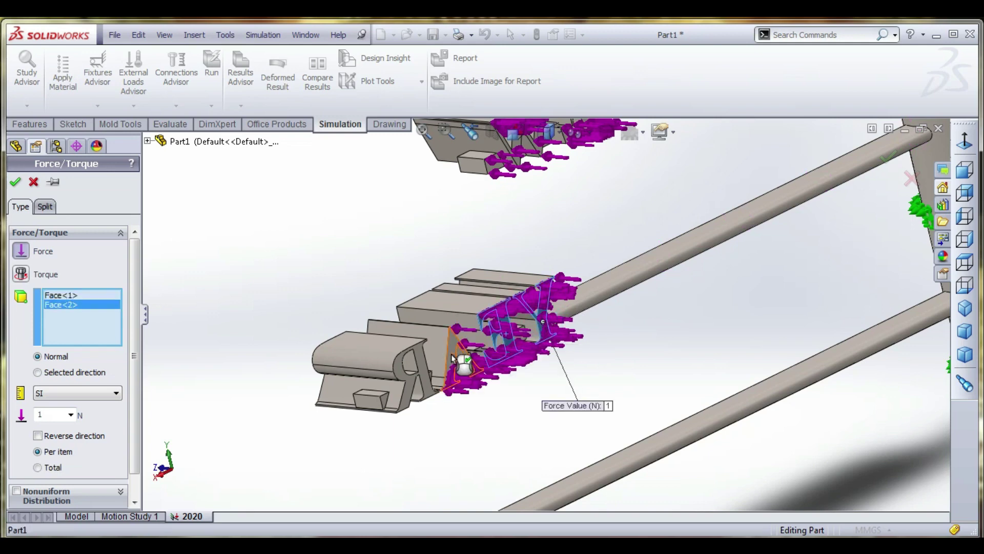
pyautogui.click(424, 376)
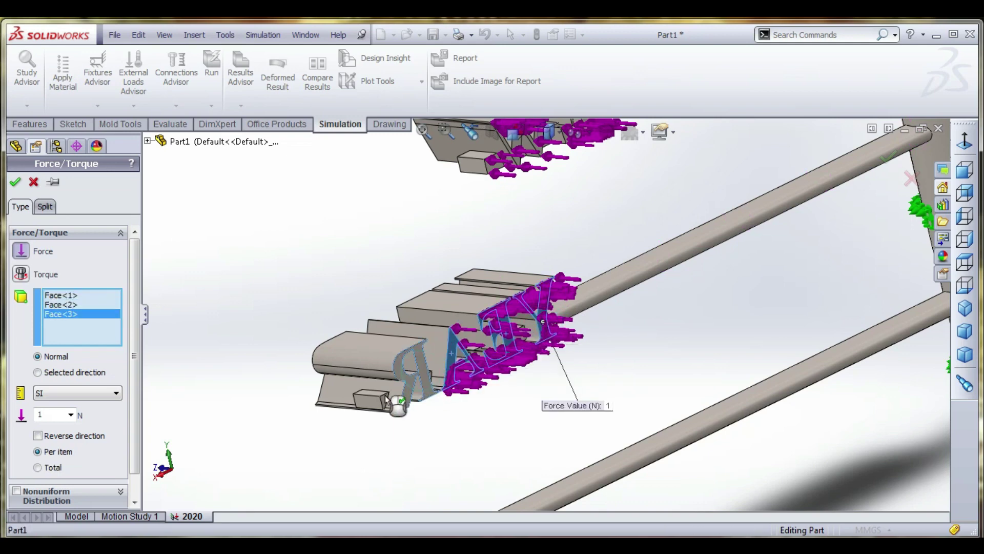
pyautogui.click(407, 387)
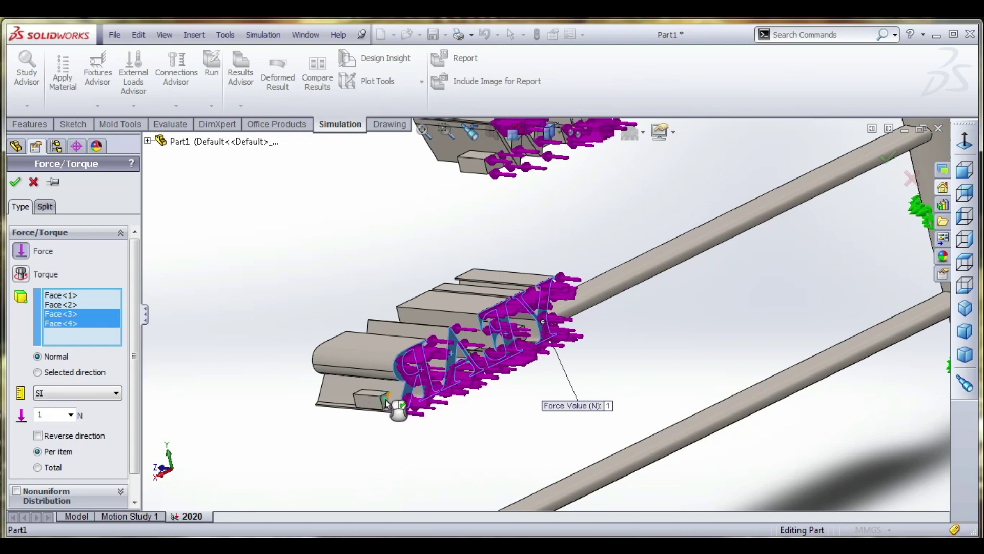
# Step: Remove the mistakenly picked edge from the YEAR force selection and add the back face of the small block beside the R
pyautogui.click(388, 402)
pyautogui.scroll(-1, 398, 408)
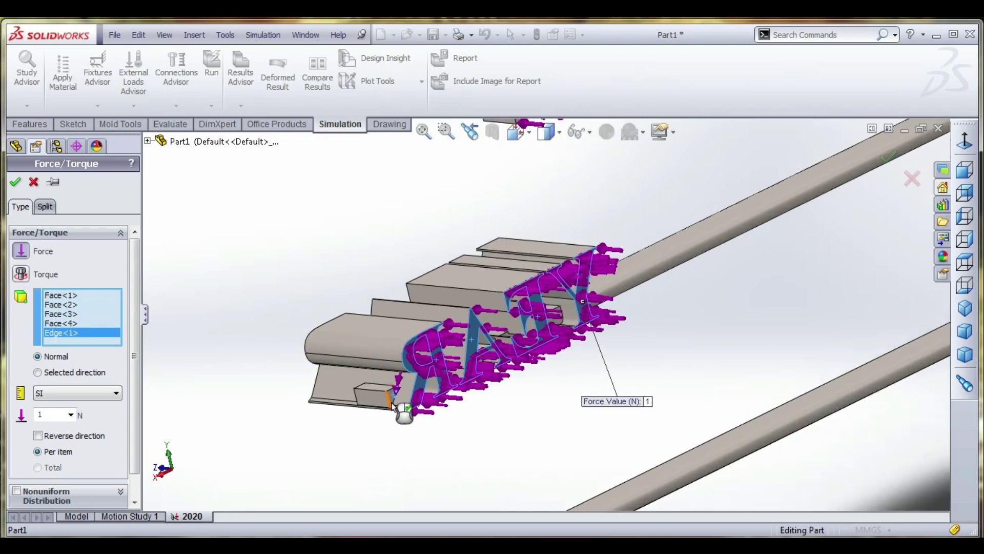
pyautogui.scroll(-2, 402, 405)
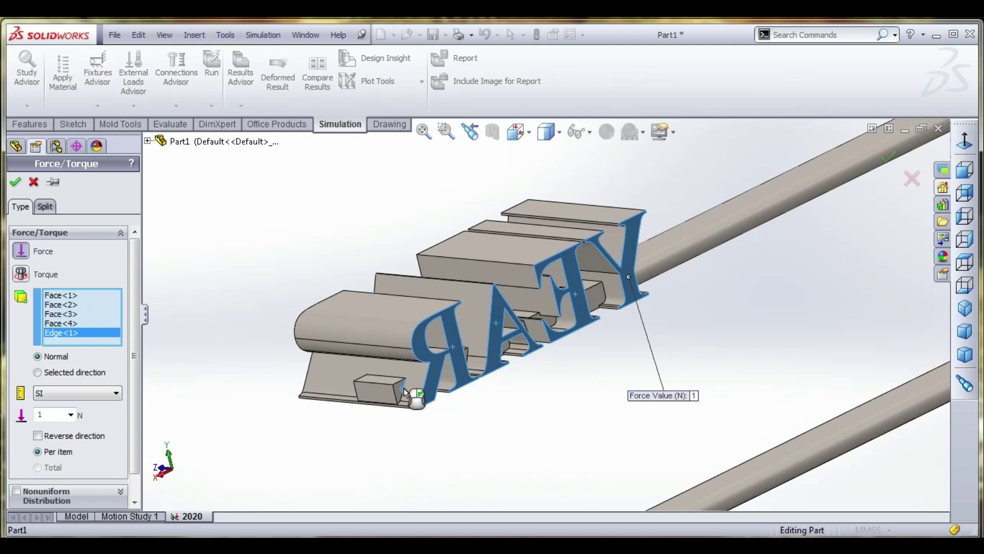
pyautogui.rightClick(79, 333)
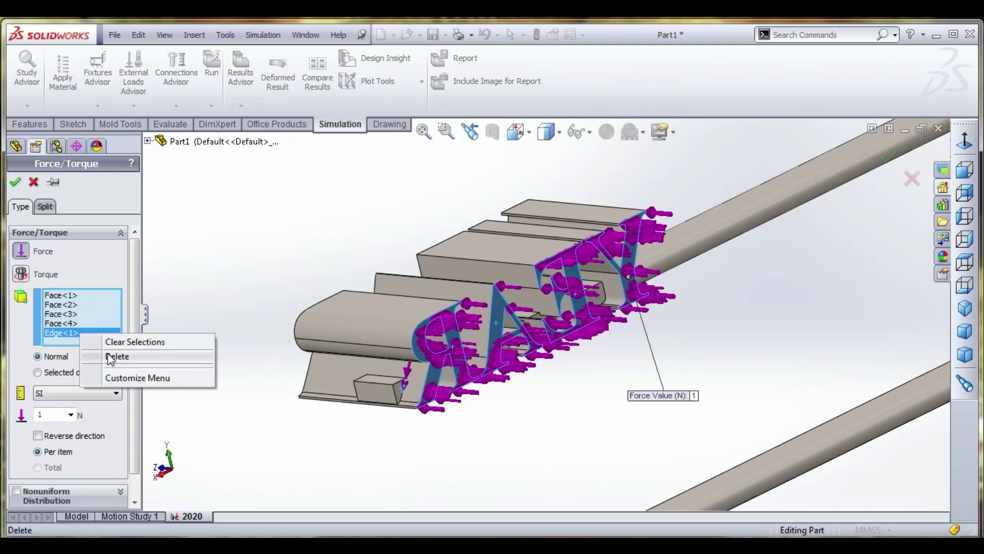
pyautogui.click(110, 357)
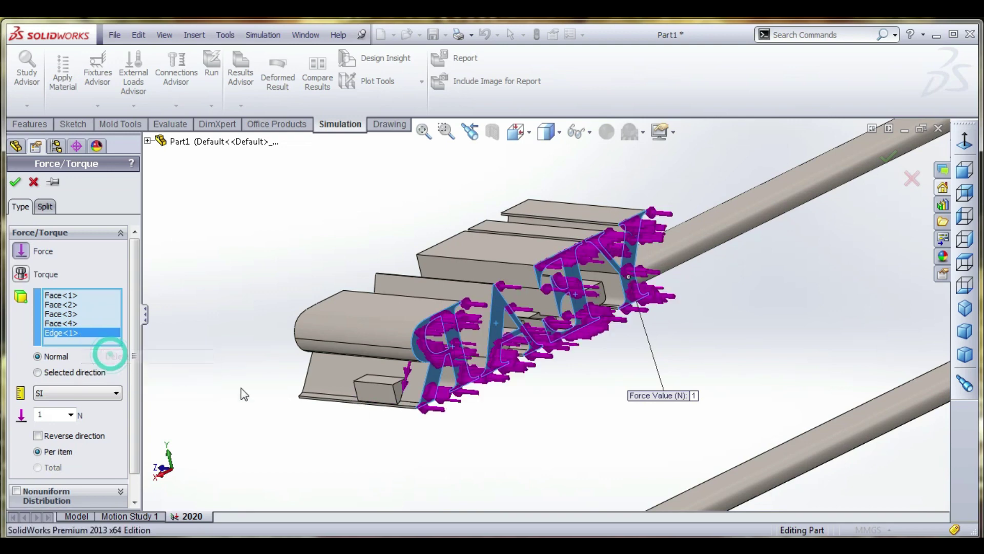
pyautogui.click(399, 391)
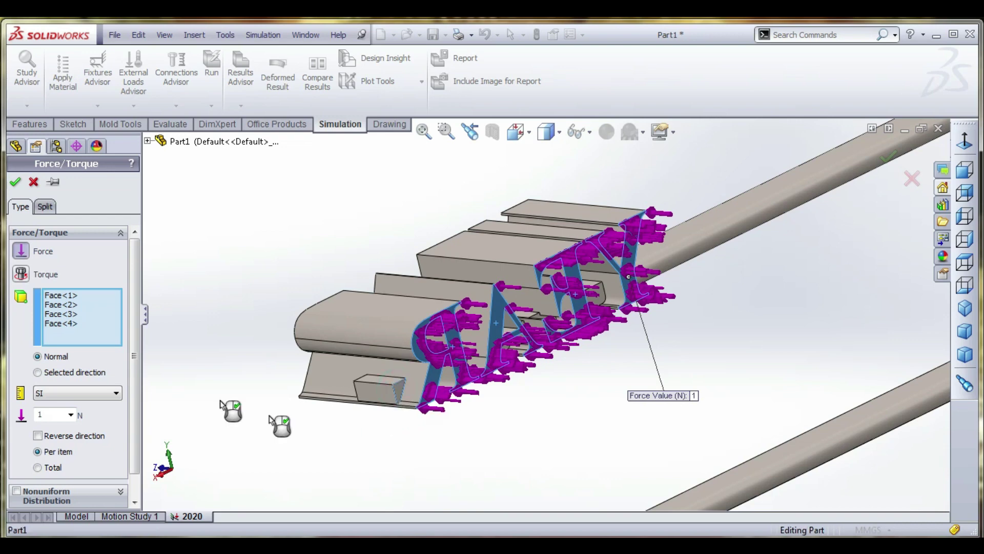
# Step: Direct the 1 N per-item force on YEAR along the small block's upper edge, reverse it, and apply the load
pyautogui.click(69, 373)
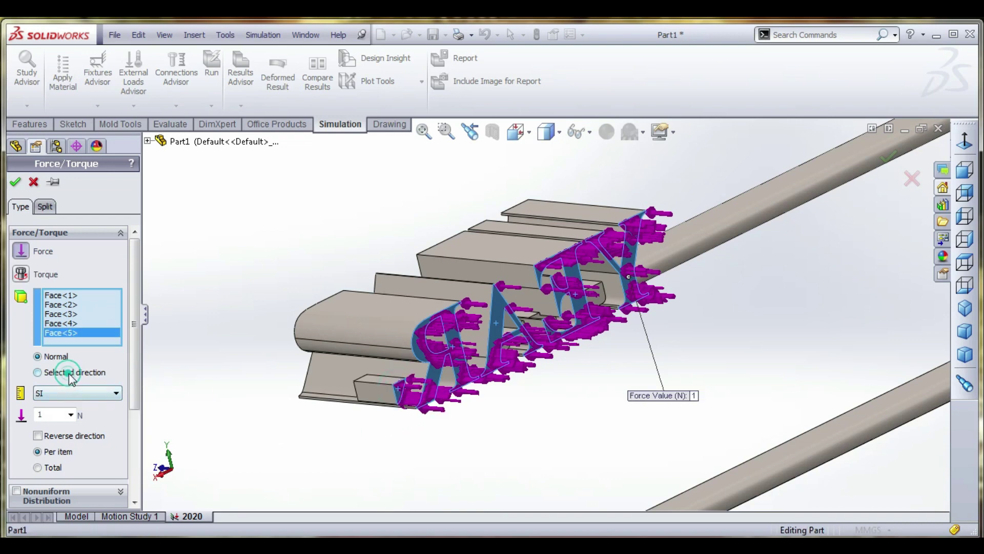
pyautogui.click(377, 383)
pyautogui.scroll(-3, 67, 431)
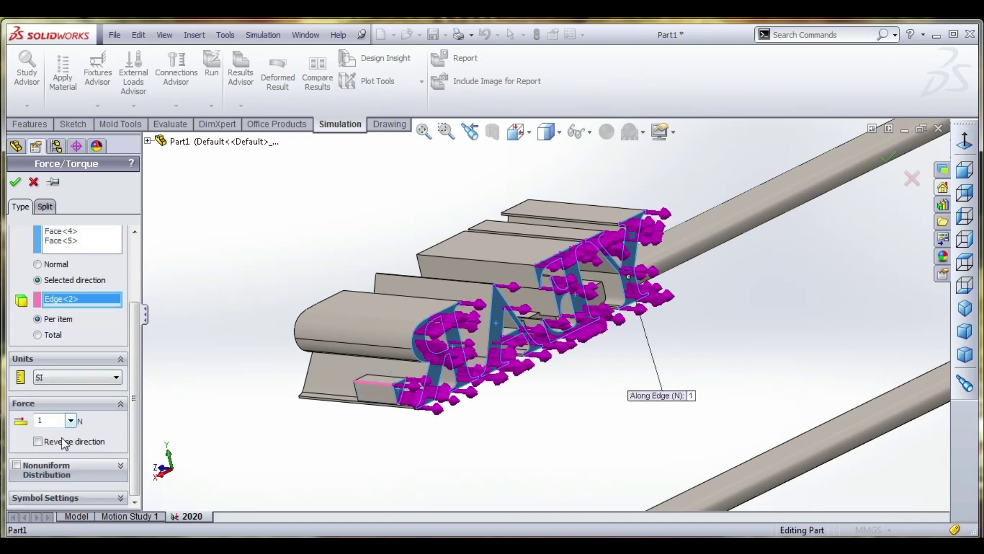
pyautogui.click(64, 442)
pyautogui.click(17, 184)
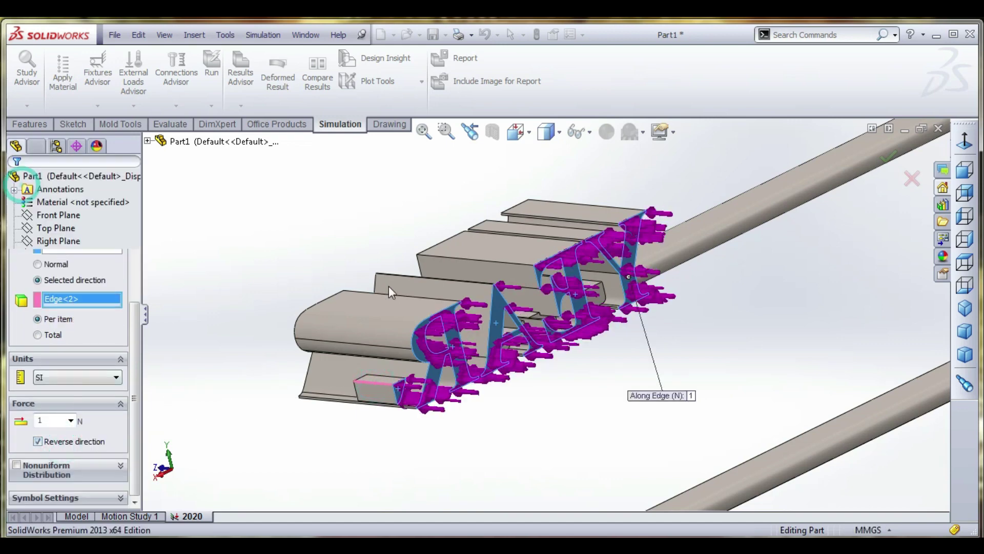
# Step: Start another force load on the back face of the first 2 of 2020, nearest the support rod
pyautogui.scroll(4, 433, 300)
pyautogui.scroll(3, 441, 300)
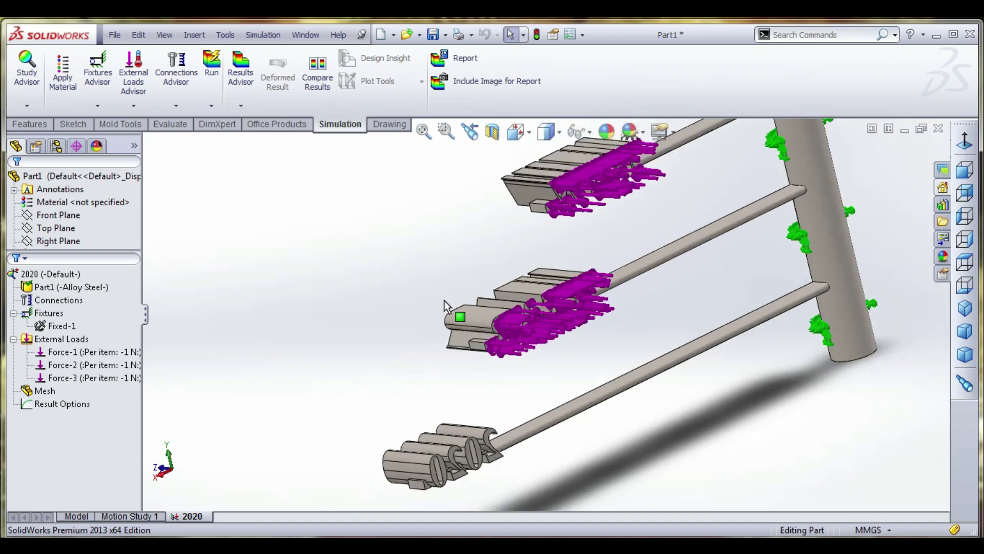
pyautogui.moveTo(444, 300); pyautogui.dragTo(531, 394, button='middle')
pyautogui.scroll(-3, 531, 394)
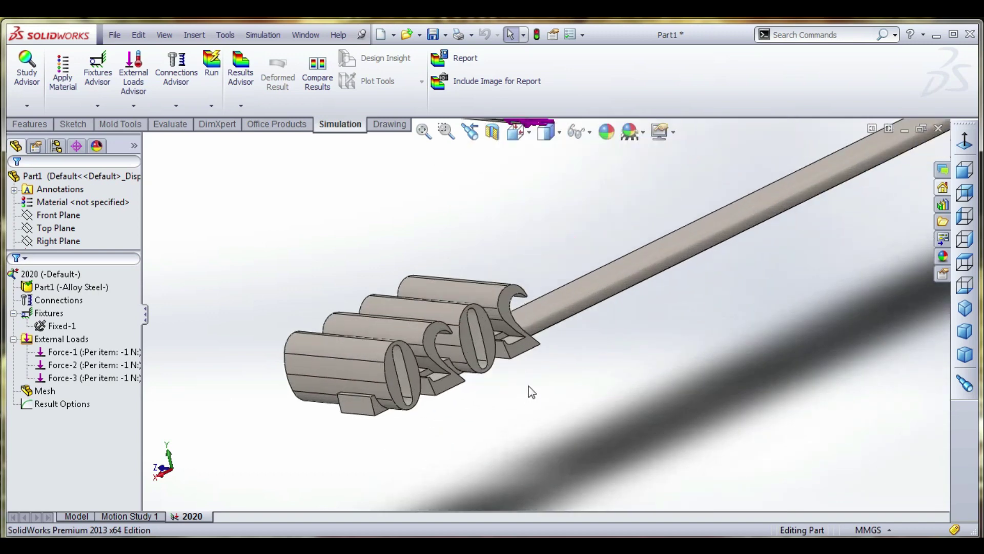
pyautogui.rightClick(75, 340)
pyautogui.click(116, 92)
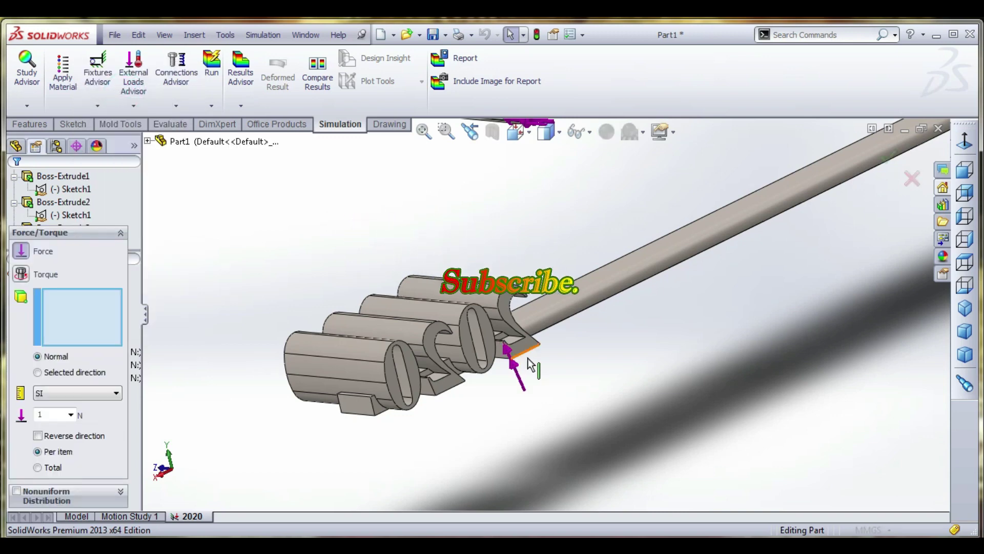
pyautogui.click(531, 350)
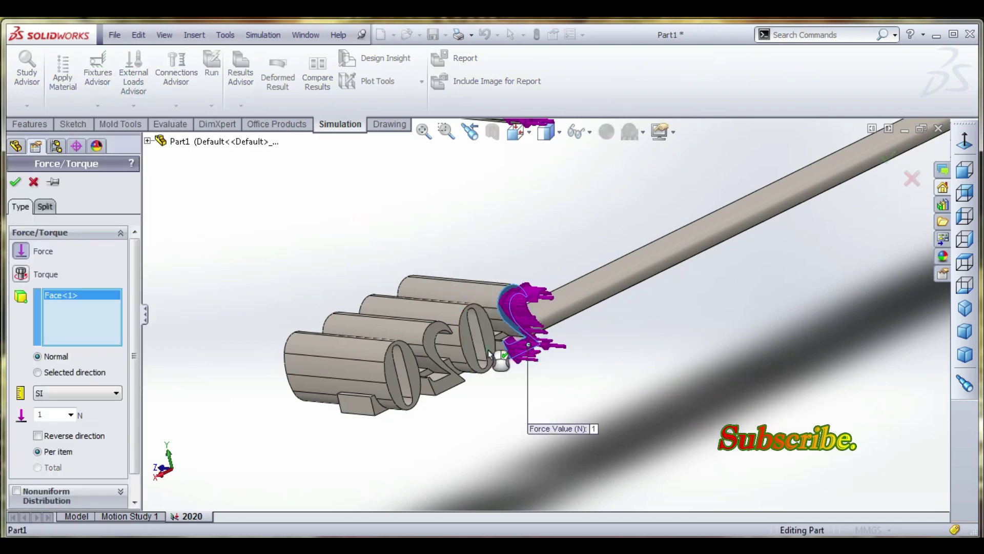
# Step: Add the other 2020 digits' back faces and the small block beside the last 0 to the force, deleting the stray edge selection
pyautogui.click(488, 350)
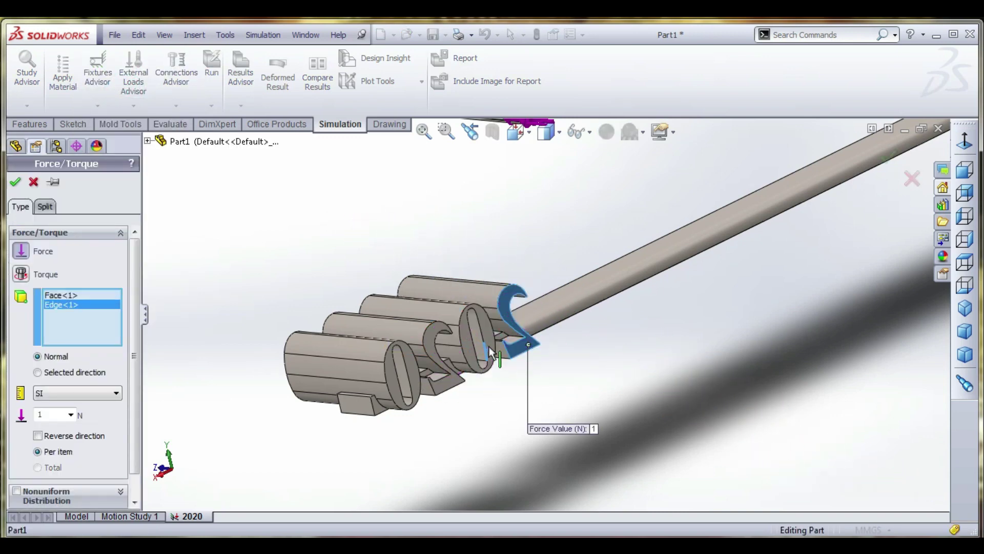
pyautogui.rightClick(79, 311)
pyautogui.click(108, 329)
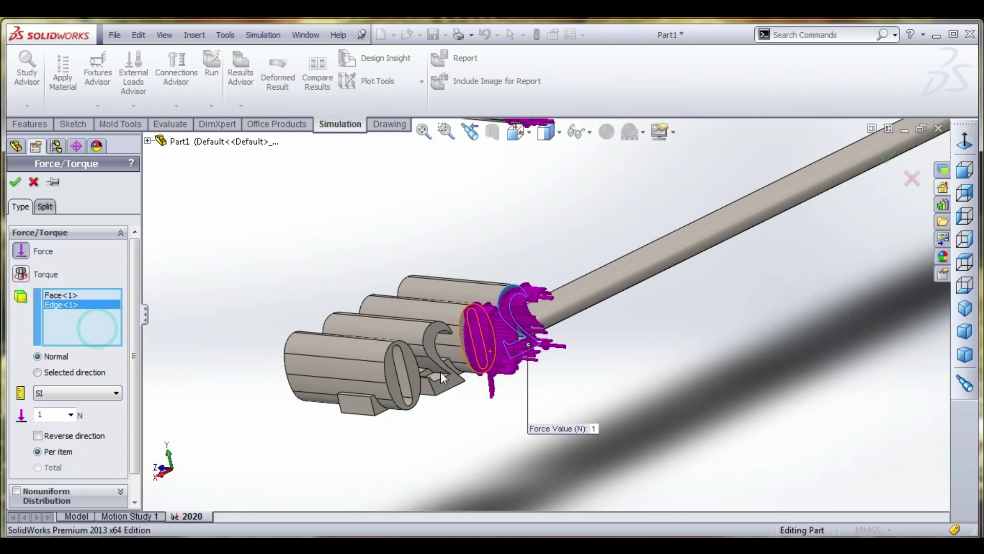
pyautogui.click(491, 346)
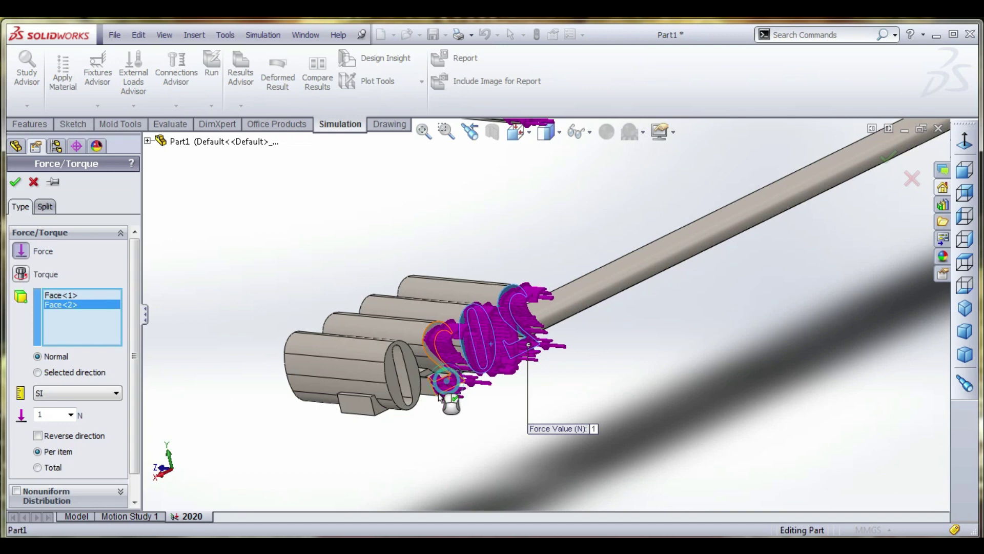
pyautogui.click(422, 381)
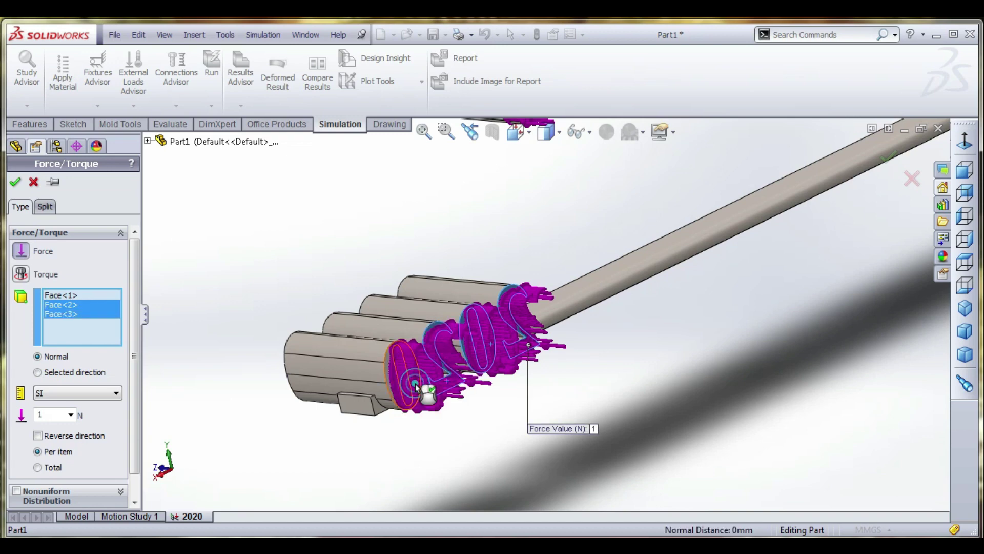
pyautogui.click(392, 406)
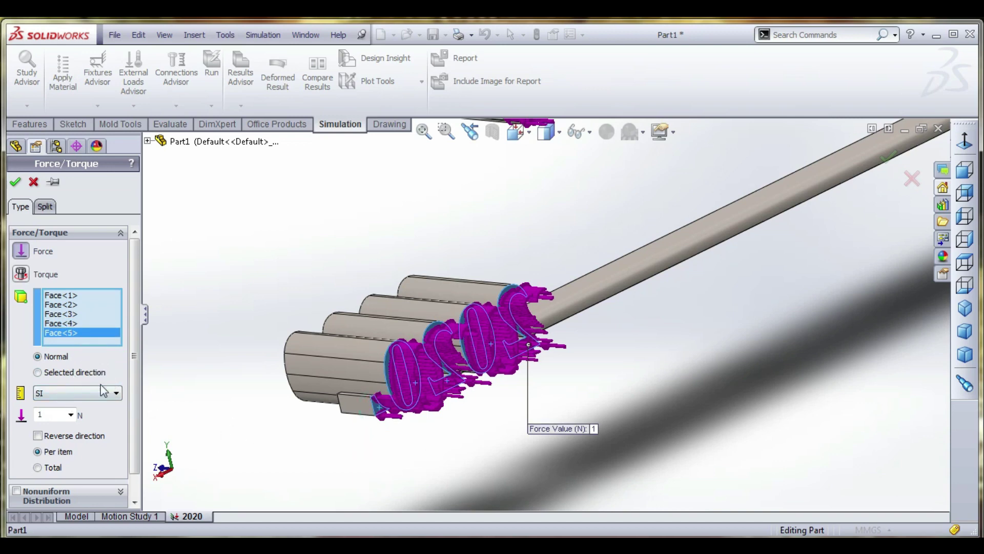
# Step: Direct the 1 N per-item force on 2020 along the small block's upper edge, reverse it, and apply the load
pyautogui.click(38, 373)
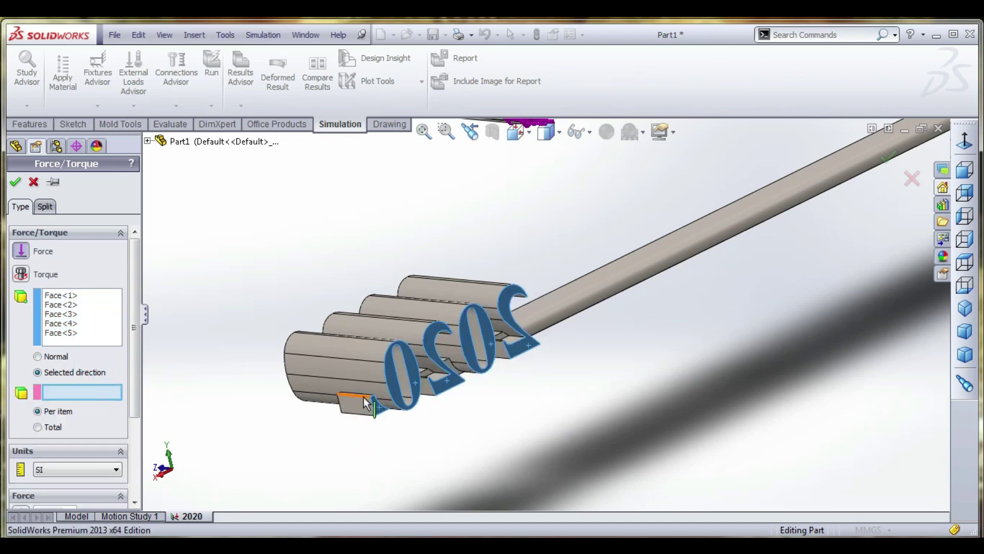
pyautogui.scroll(-3, 83, 410)
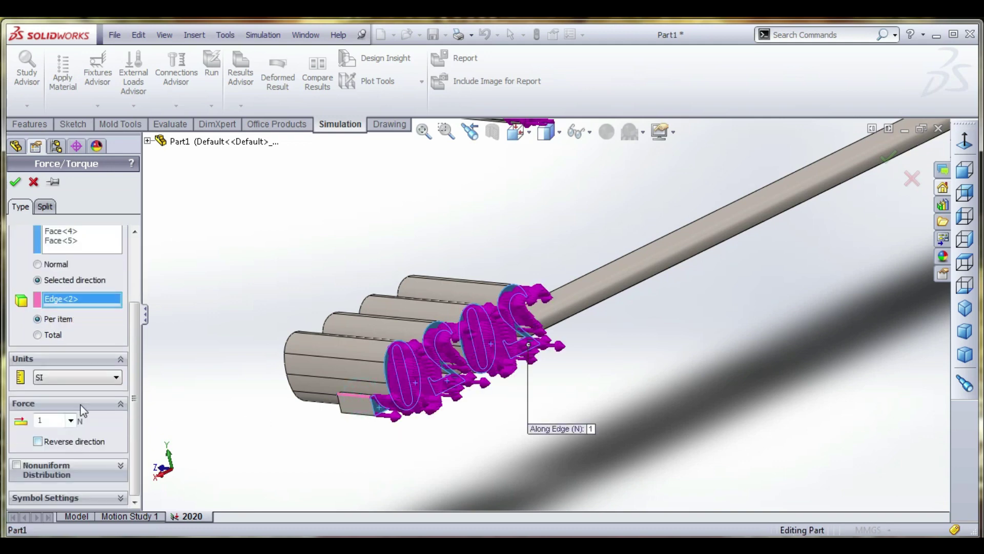
pyautogui.click(75, 445)
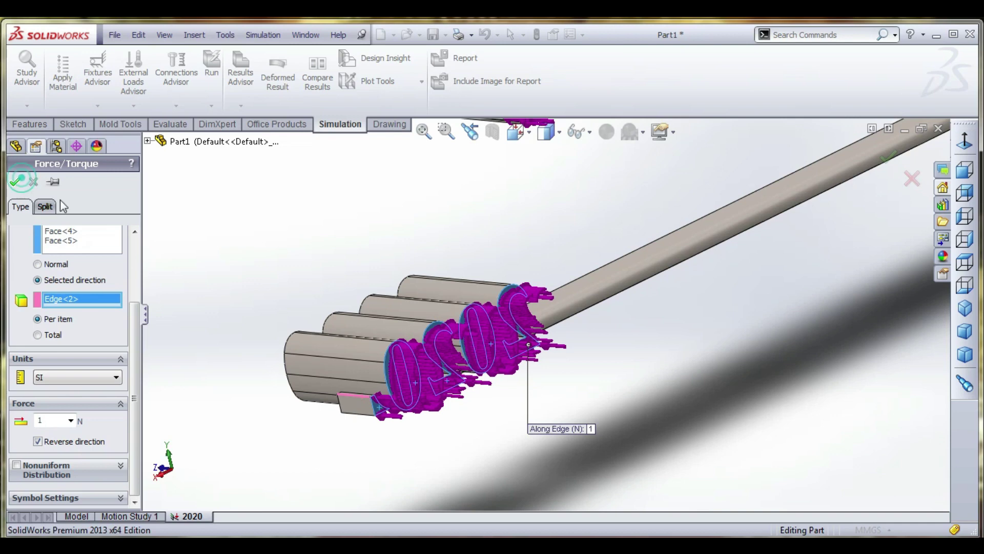
pyautogui.click(18, 181)
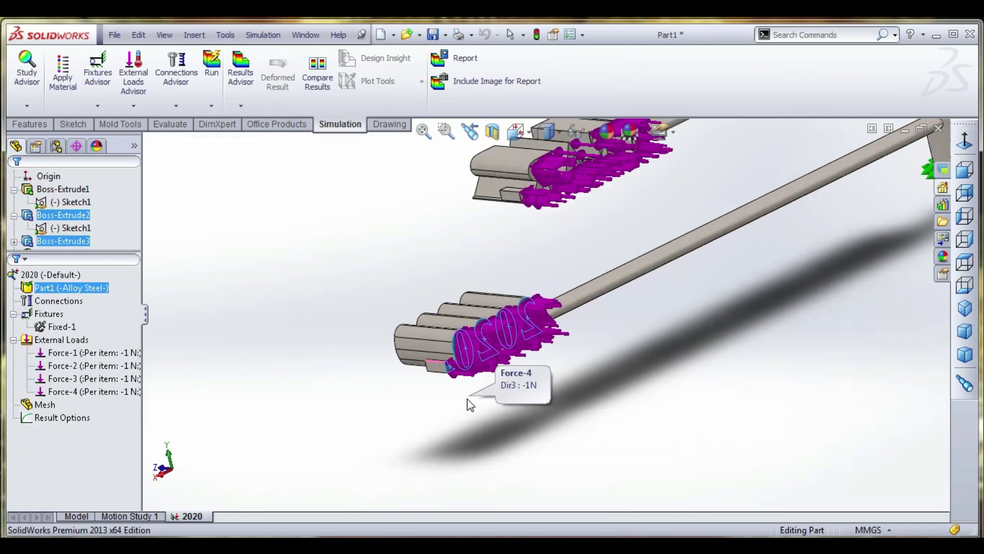
# Step: Mesh the sign post model and run the 2020 static study
pyautogui.click(433, 365)
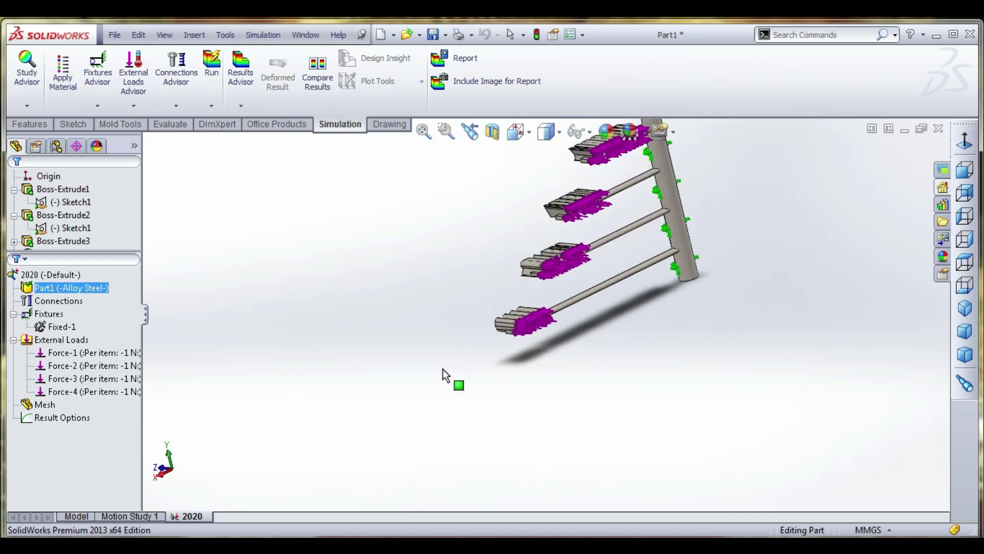
pyautogui.moveTo(446, 376); pyautogui.dragTo(600, 343, button='middle')
pyautogui.scroll(-4, 564, 233)
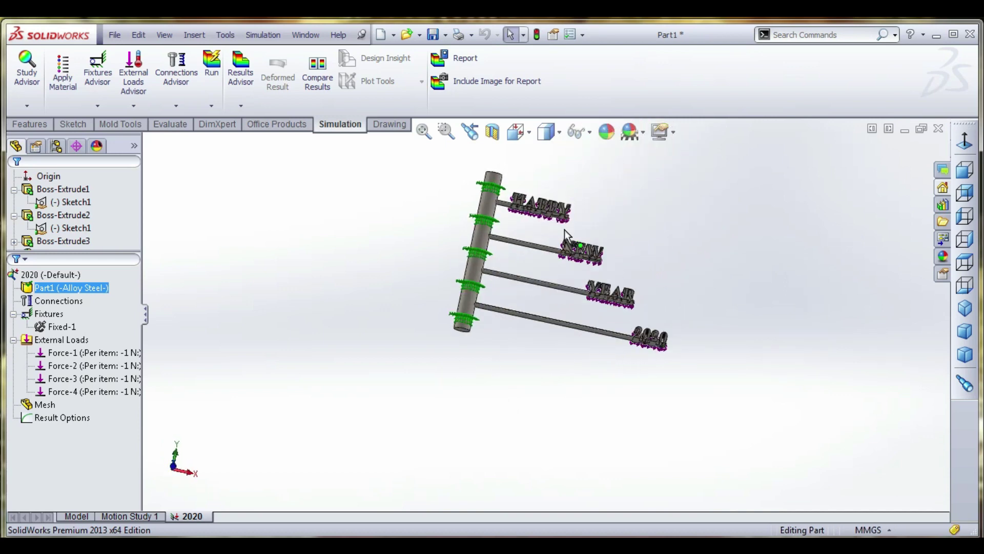
pyautogui.moveTo(555, 293); pyautogui.dragTo(569, 318, button='middle')
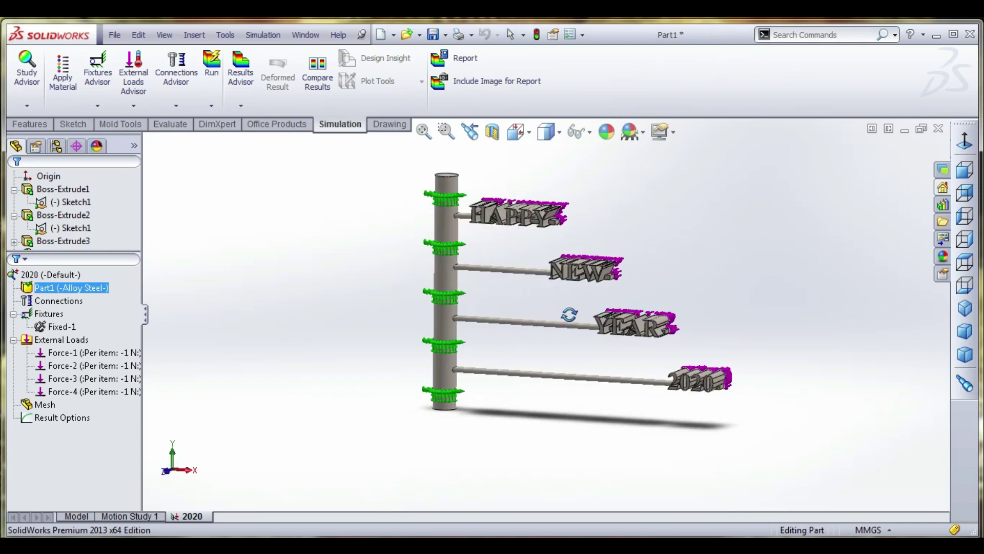
pyautogui.rightClick(54, 407)
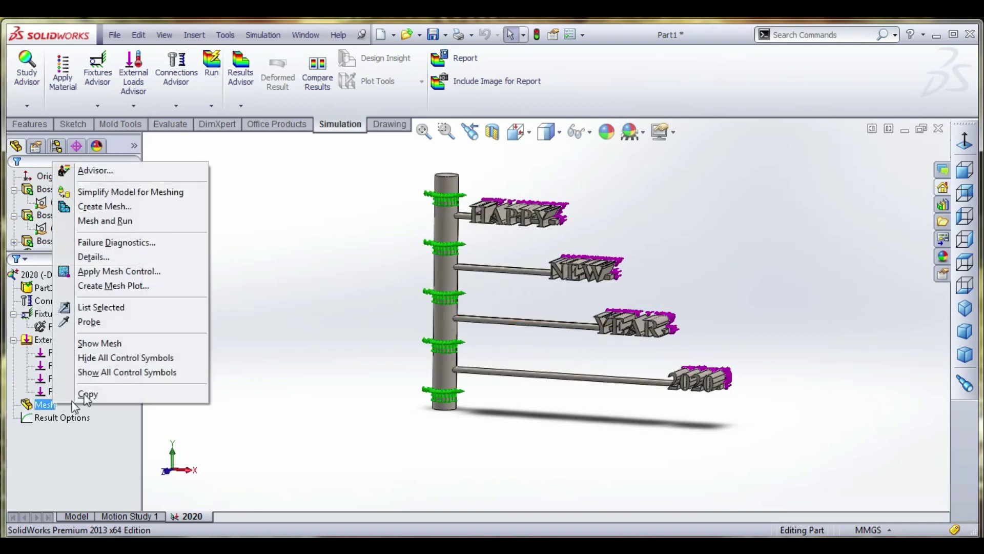
pyautogui.click(127, 220)
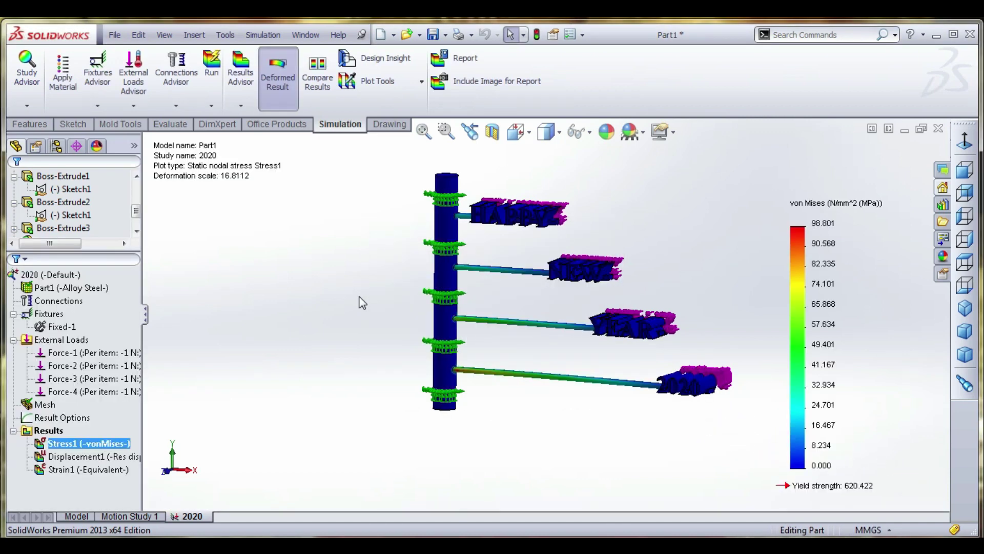
# Step: Animate the von Mises stress plot of the 2020 study, view the sign post's deformation from another angle, and close the animation
pyautogui.moveTo(347, 290)
pyautogui.mouseDown(button='middle')
pyautogui.moveTo(341, 272)
pyautogui.moveTo(361, 275)
pyautogui.moveTo(360, 297)
pyautogui.mouseUp(button='middle')
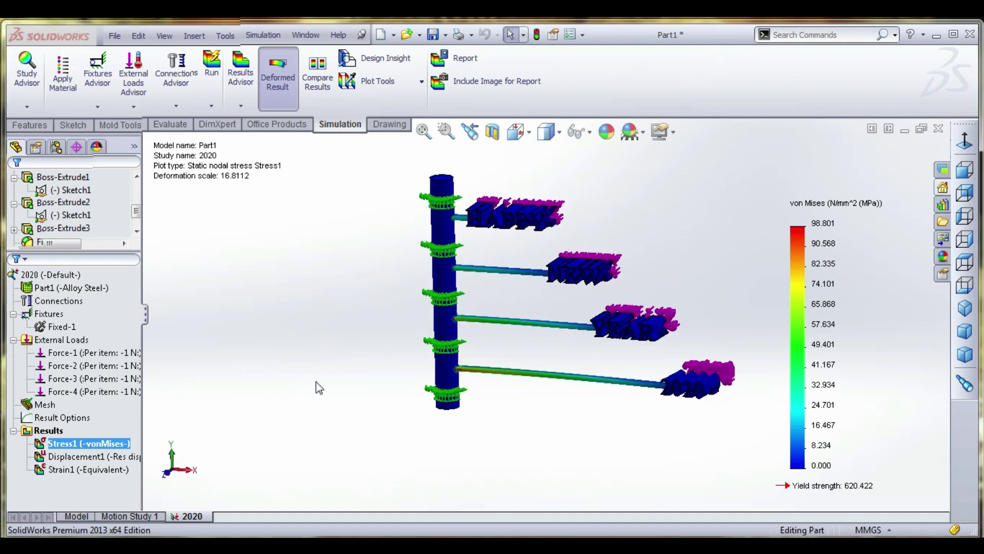
pyautogui.rightClick(82, 495)
pyautogui.click(123, 367)
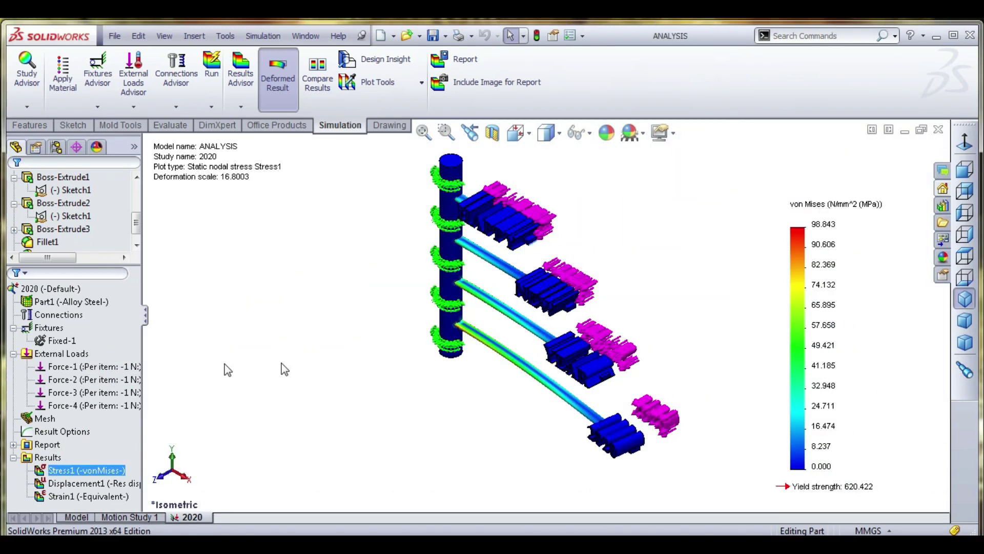
pyautogui.moveTo(409, 347); pyautogui.dragTo(651, 385, button='middle')
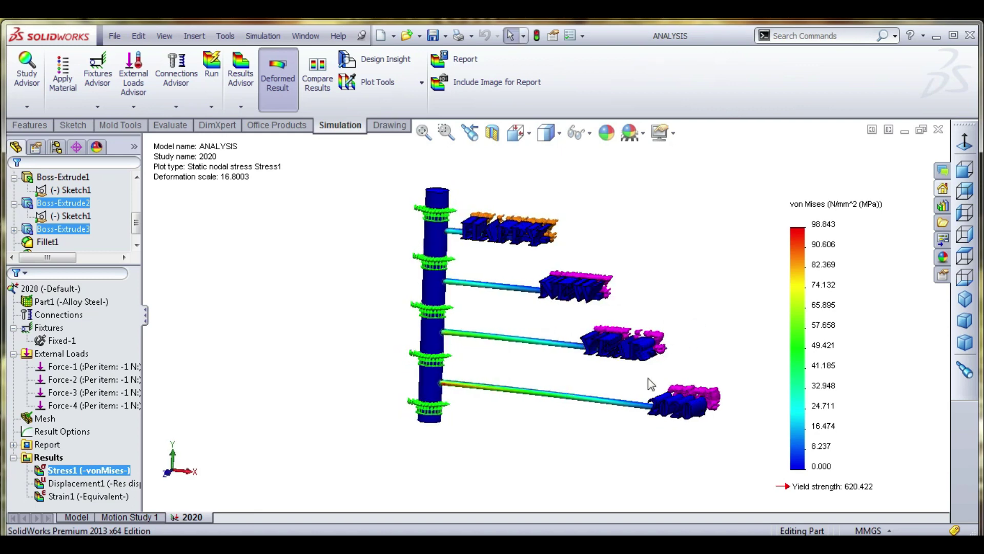
pyautogui.rightClick(91, 464)
pyautogui.click(145, 265)
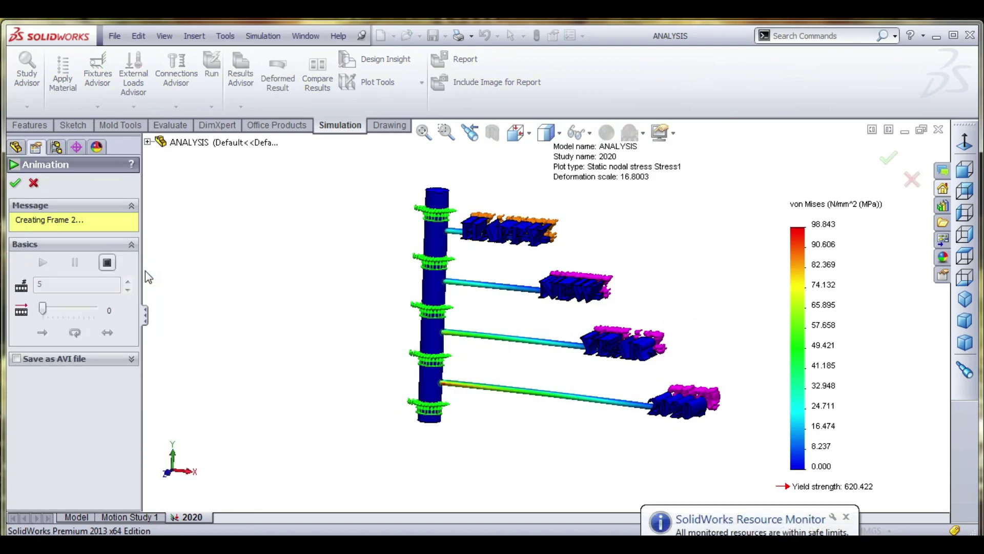
pyautogui.moveTo(409, 407); pyautogui.dragTo(467, 434, button='middle')
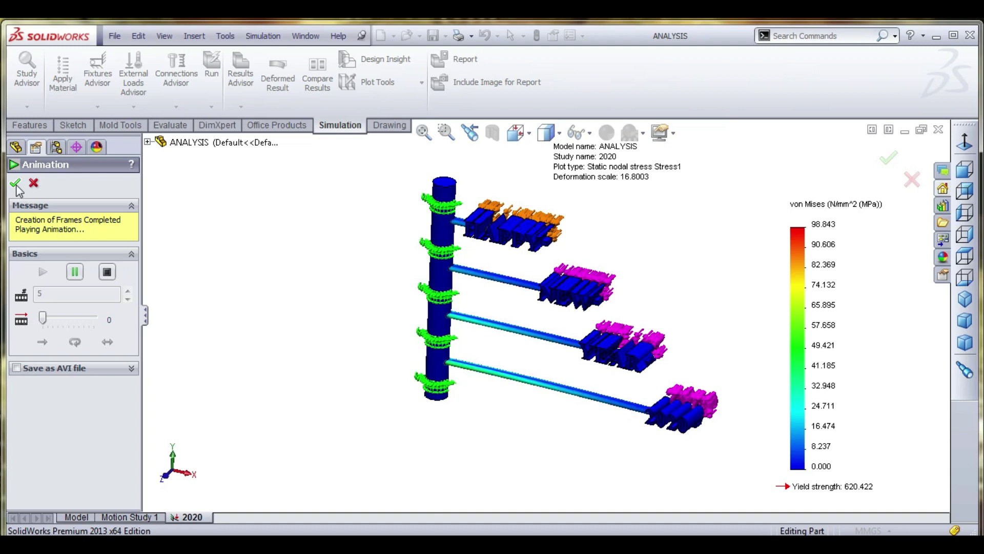
pyautogui.press('Escape')
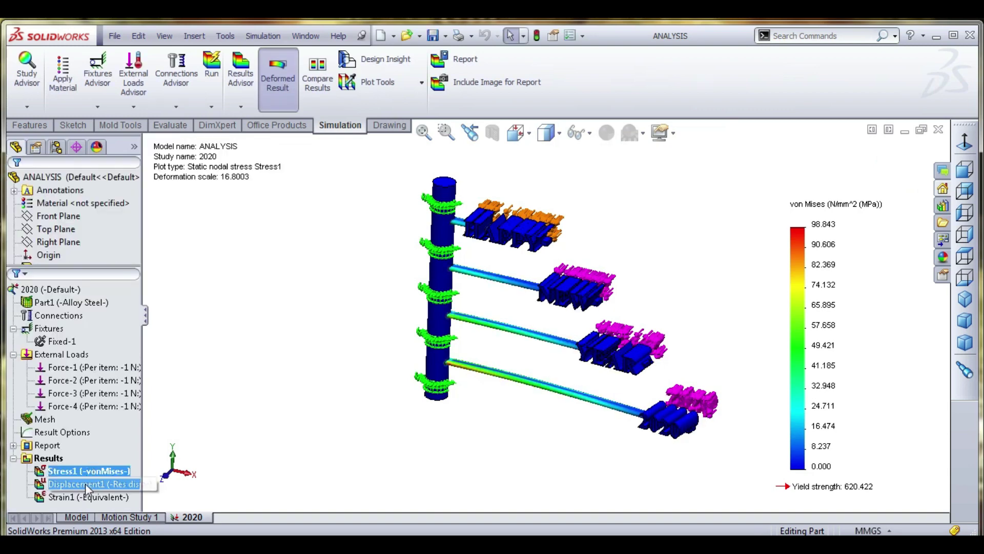
# Step: Show and animate the resultant displacement plot, close the animation, and display the equivalent strain plot
pyautogui.rightClick(86, 484)
pyautogui.click(137, 345)
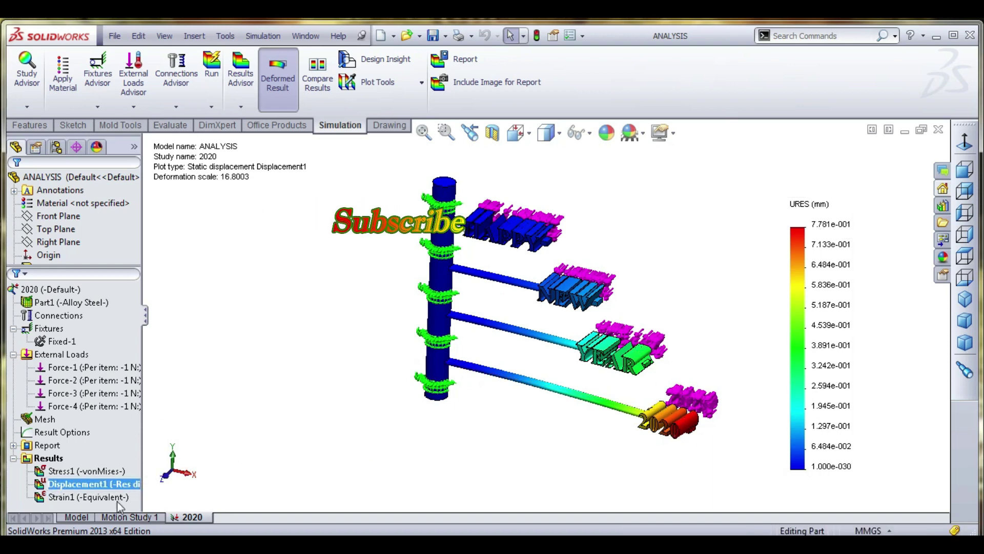
pyautogui.rightClick(112, 483)
pyautogui.click(155, 285)
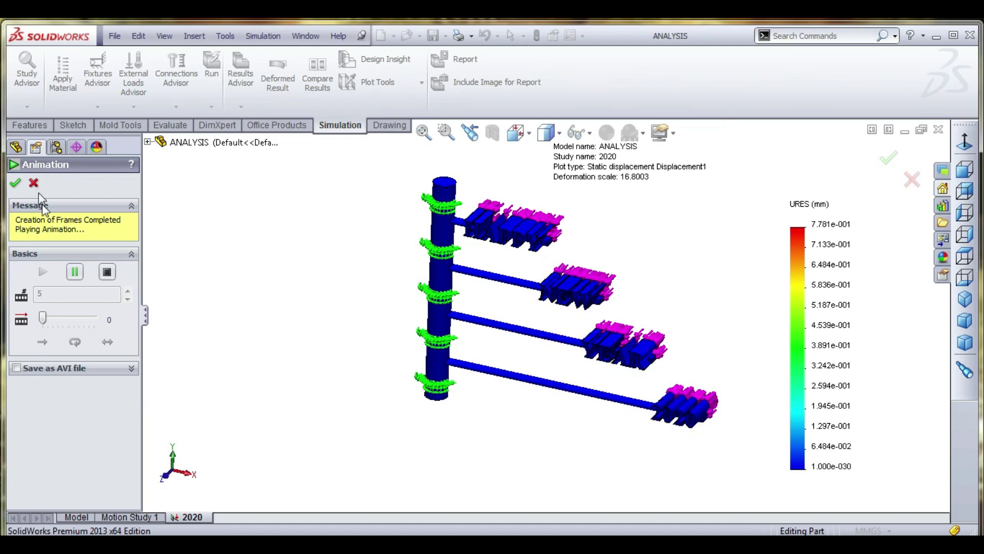
pyautogui.click(16, 184)
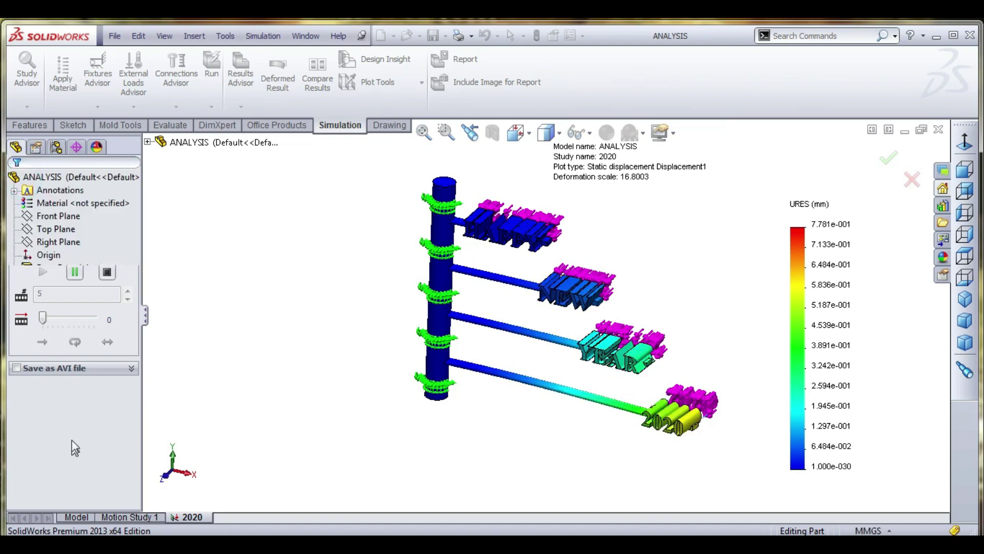
pyautogui.doubleClick(90, 498)
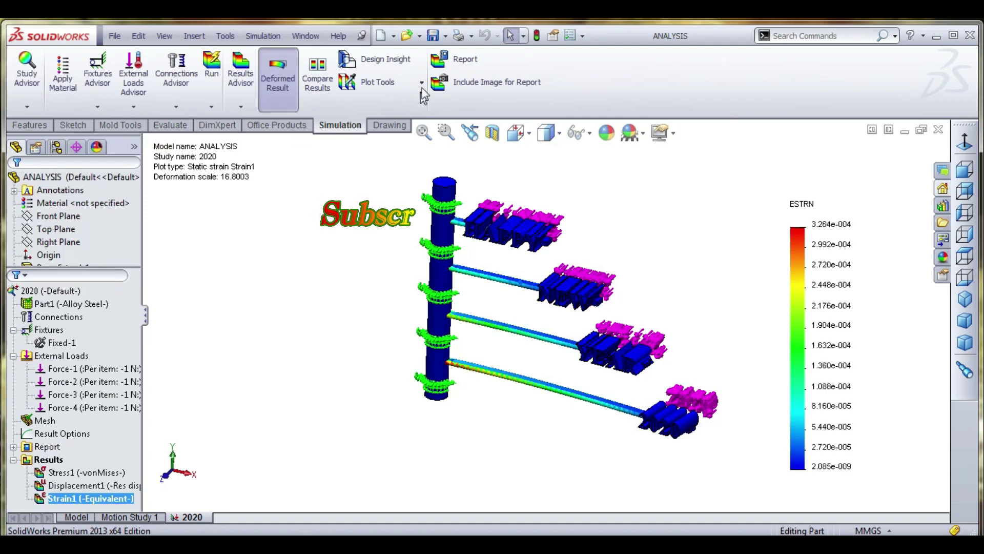
# Step: Publish the static study report as ANALYSIS-2020-3 with the preselected sections and the option to show it on publish
pyautogui.click(472, 59)
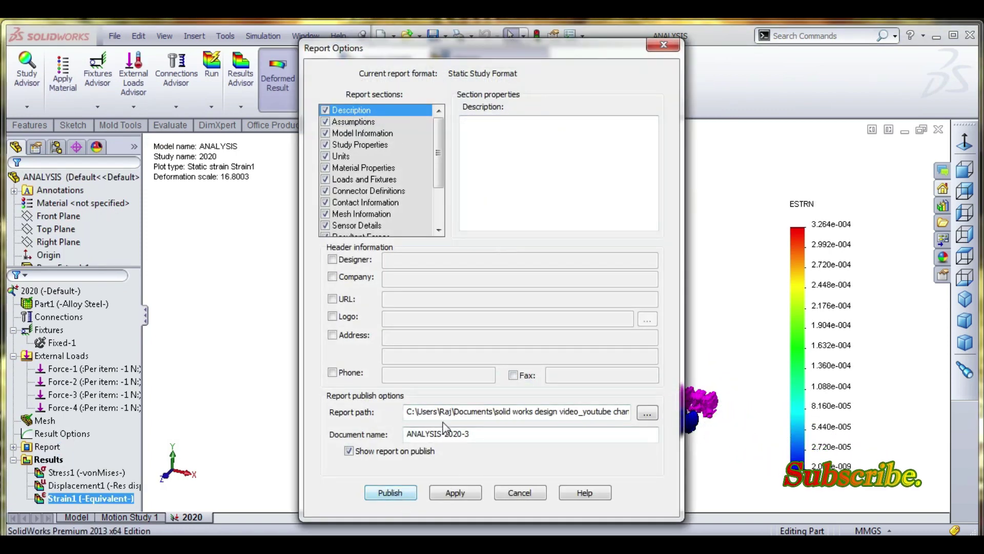
pyautogui.click(390, 493)
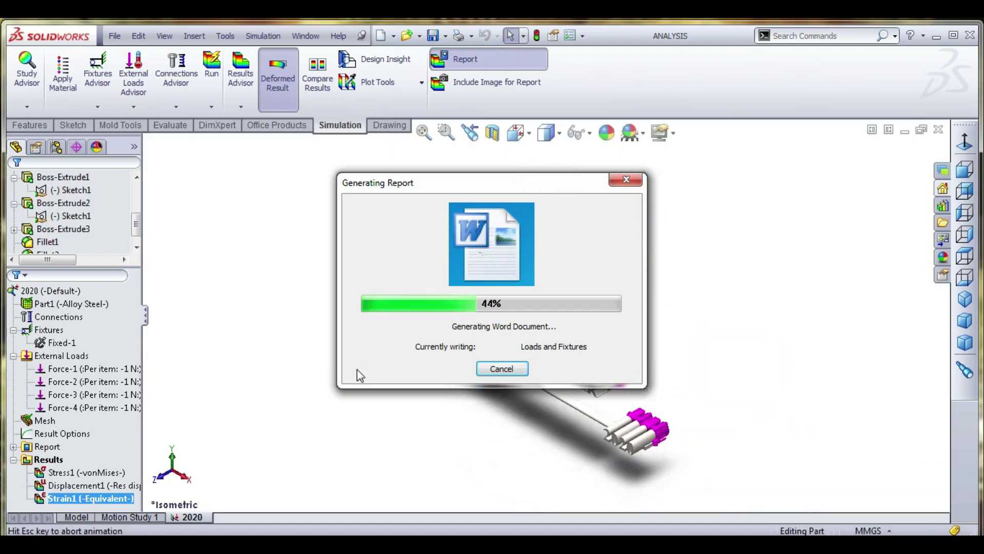
pyautogui.moveTo(739, 496)
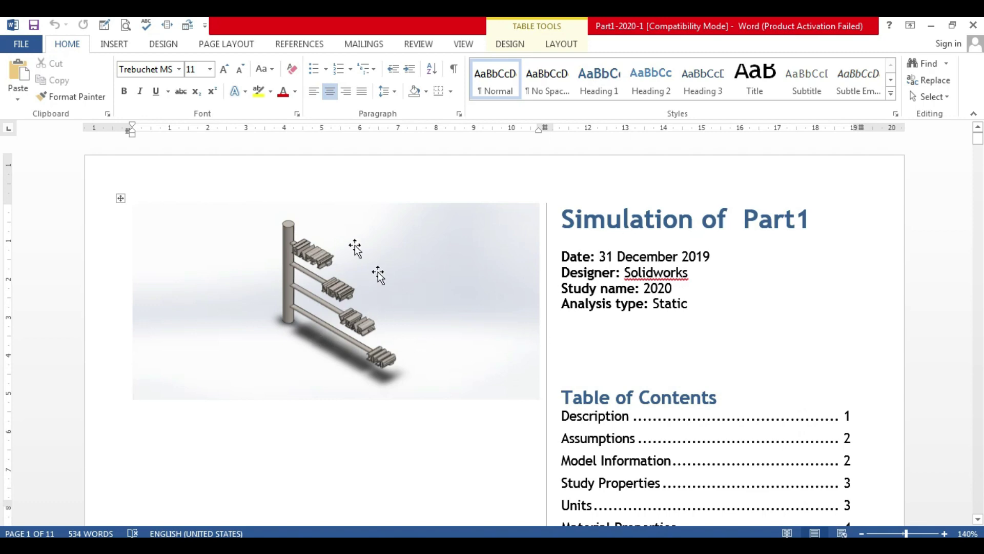
# Step: Switch to the Word report and review its contents list, model information, study properties, units and material properties
pyautogui.scroll(-8, 452, 320)
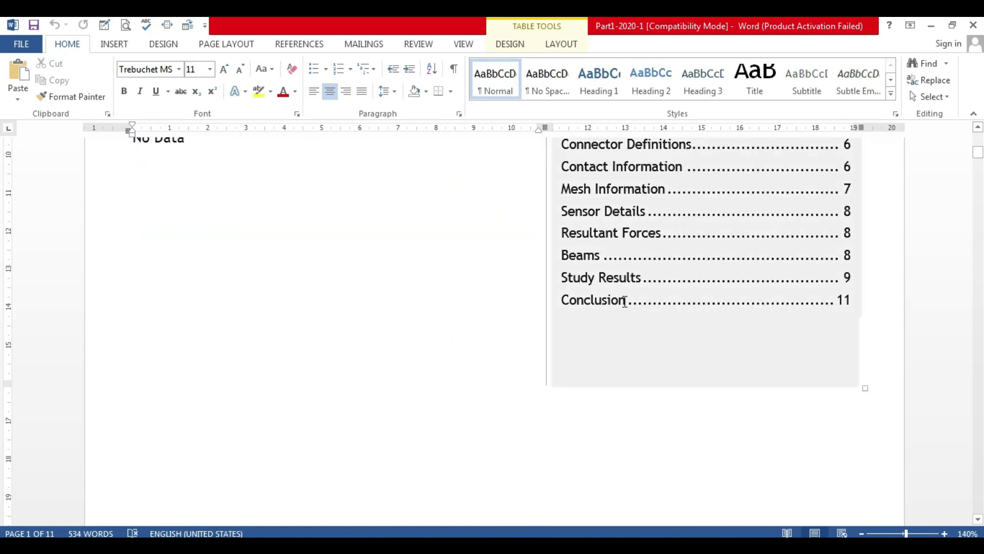
pyautogui.scroll(-10, 615, 304)
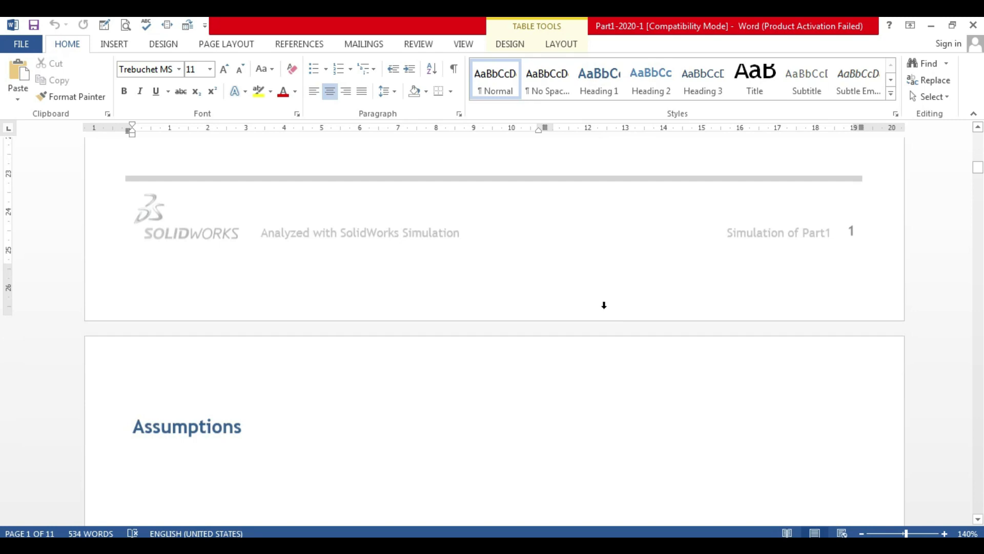
pyautogui.scroll(-10, 604, 305)
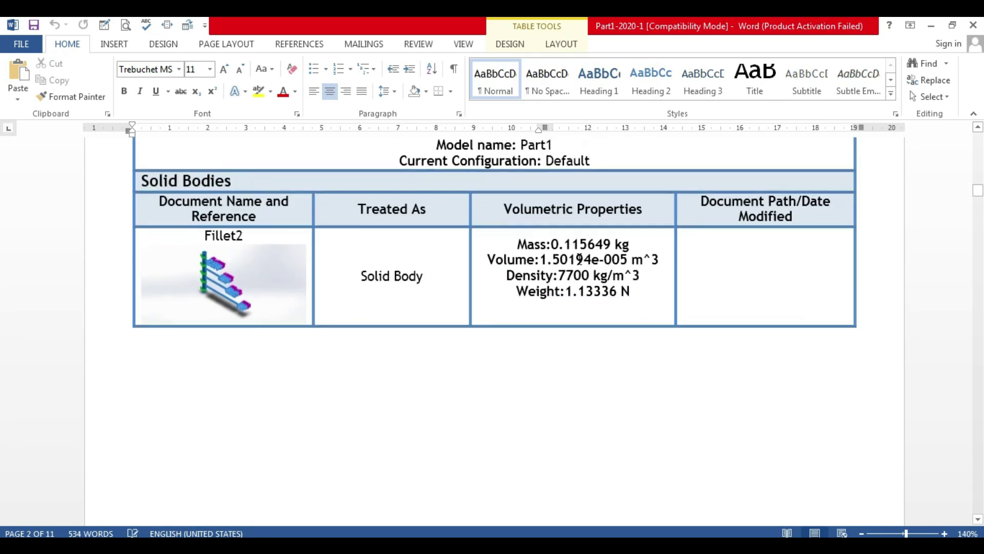
pyautogui.scroll(-10, 562, 301)
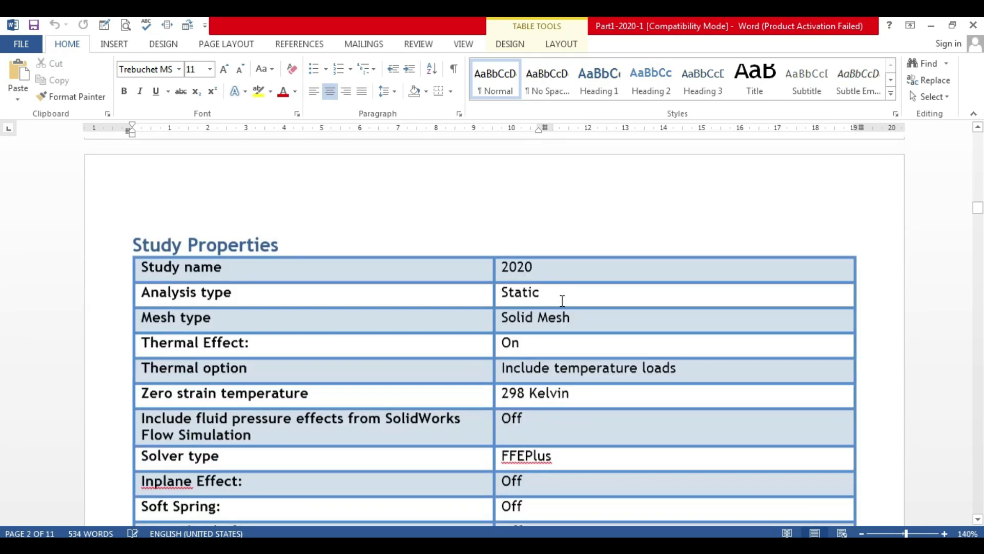
pyautogui.scroll(-10, 562, 335)
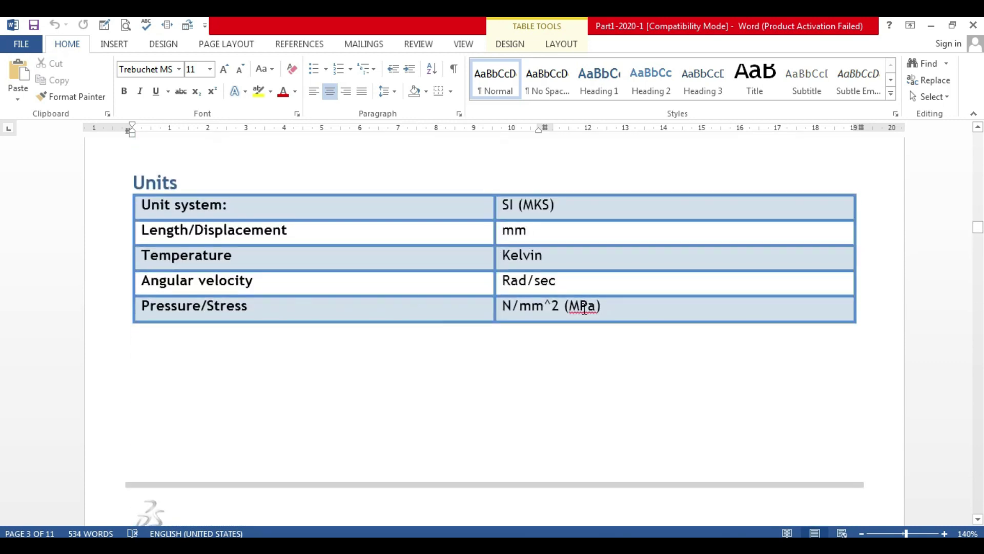
pyautogui.scroll(-10, 585, 309)
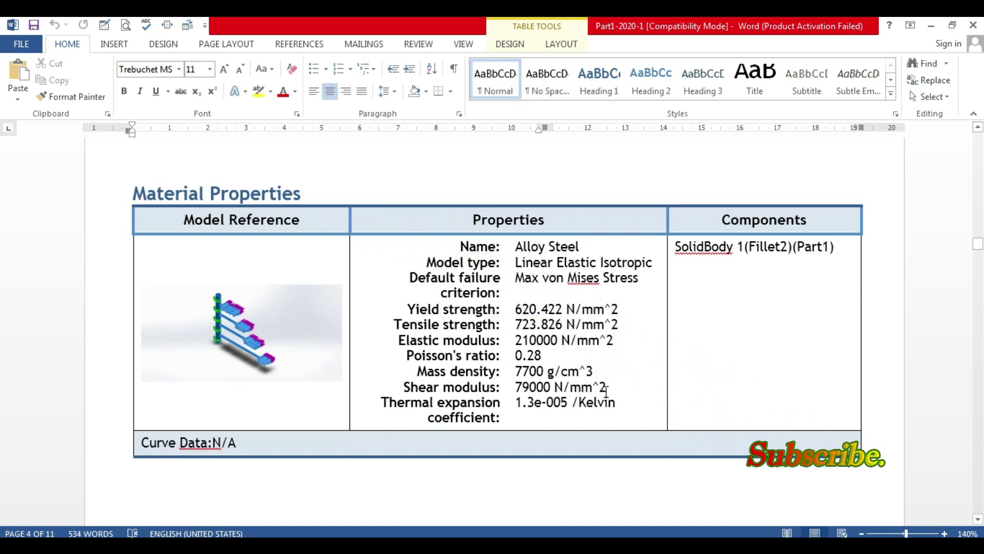
# Step: Examine the report's Loads and Fixtures section, including the fixed pole's reaction forces and the four lettering forces
pyautogui.scroll(-15, 600, 384)
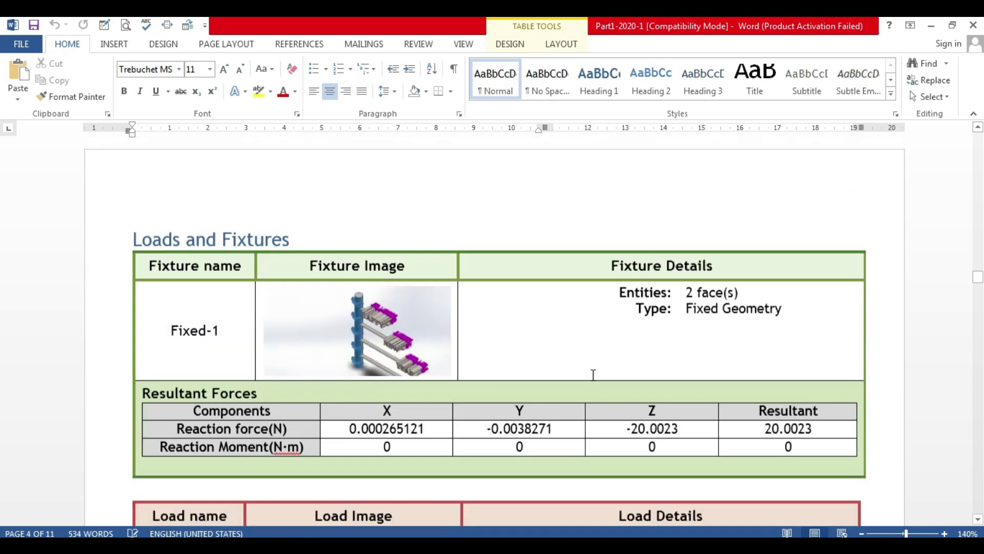
pyautogui.scroll(-1, 593, 374)
pyautogui.scroll(-5, 742, 430)
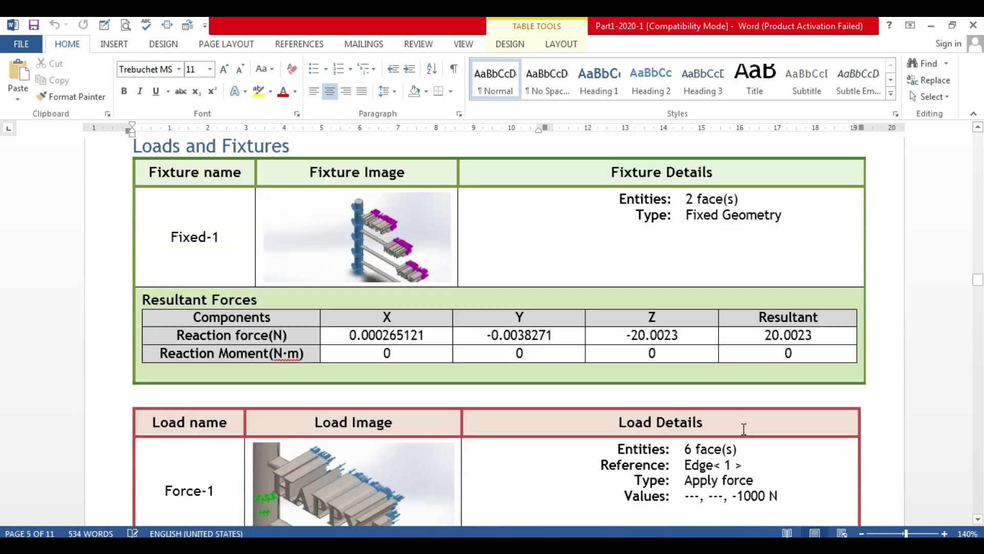
pyautogui.scroll(-5, 743, 426)
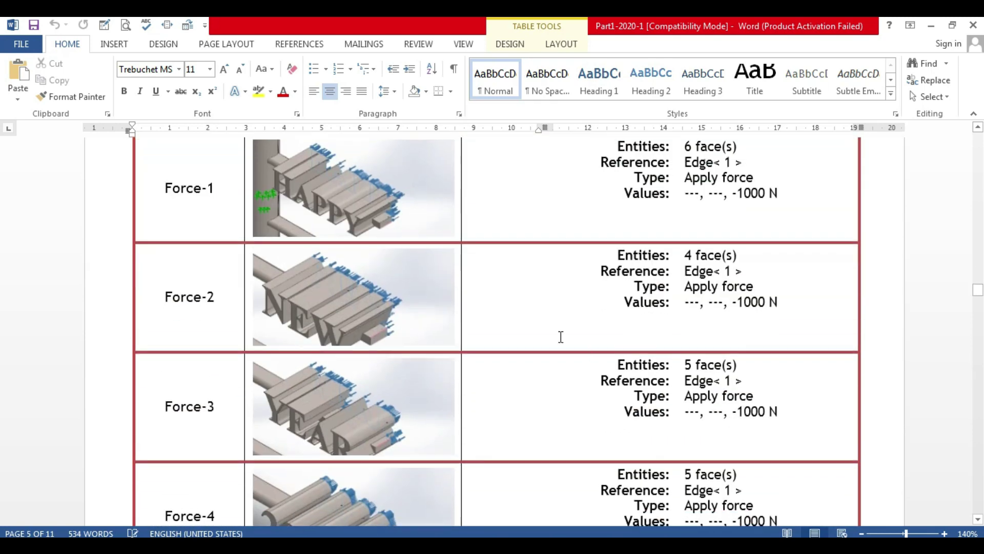
pyautogui.scroll(-3, 839, 410)
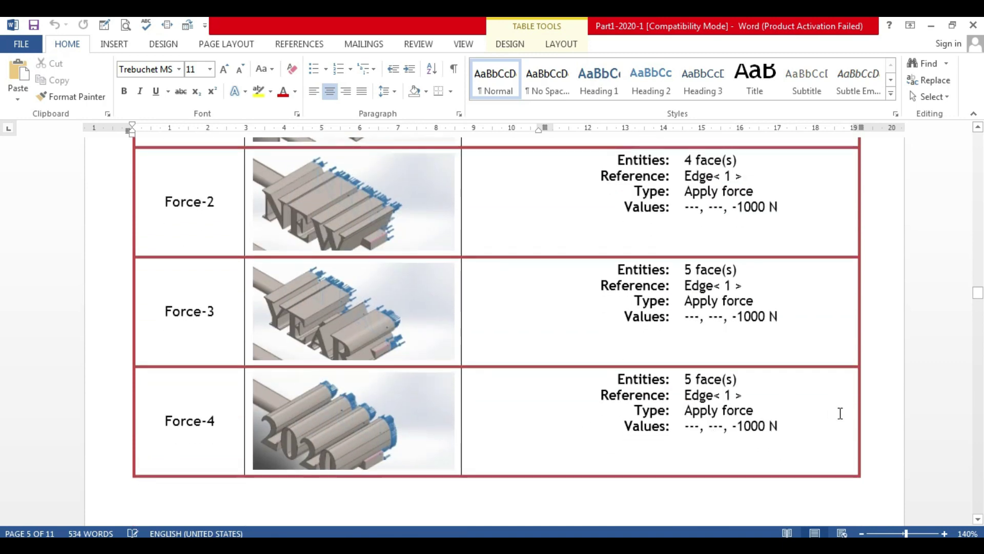
pyautogui.scroll(-9, 764, 414)
pyautogui.scroll(-17, 756, 409)
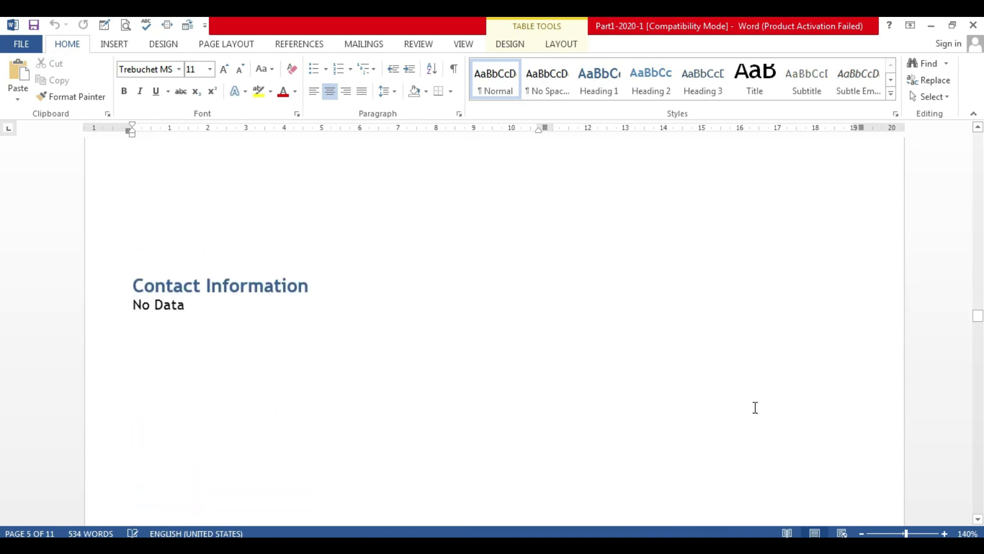
# Step: Examine the report's mesh settings, mesh details and mesh image, along with the resultant reaction forces and moments
pyautogui.scroll(-10, 761, 407)
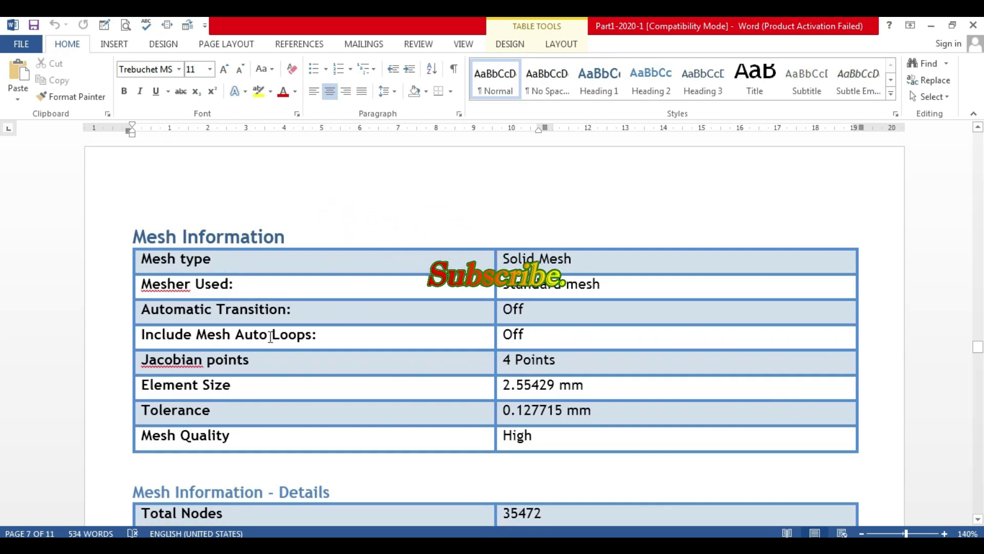
pyautogui.scroll(-2, 507, 360)
pyautogui.scroll(-7, 507, 360)
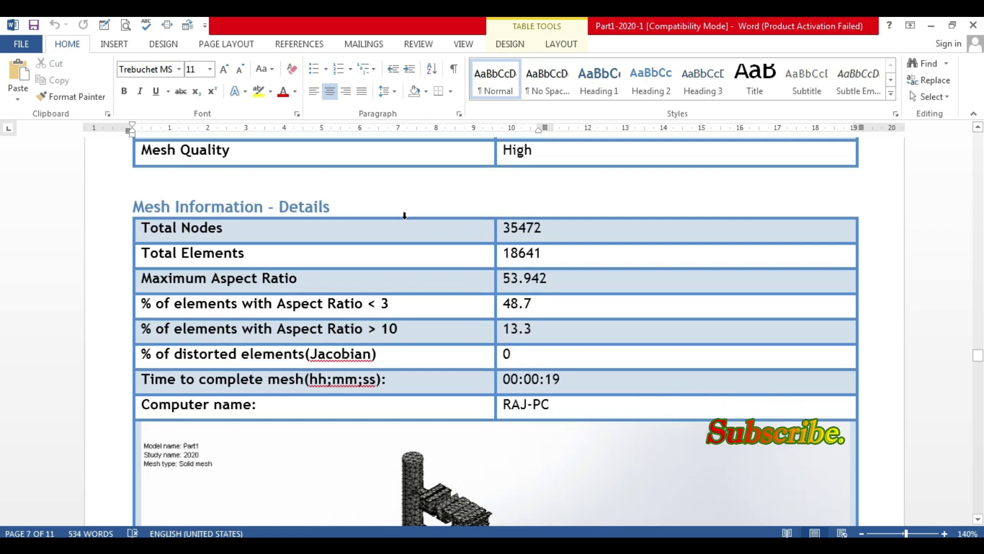
pyautogui.scroll(-4, 398, 292)
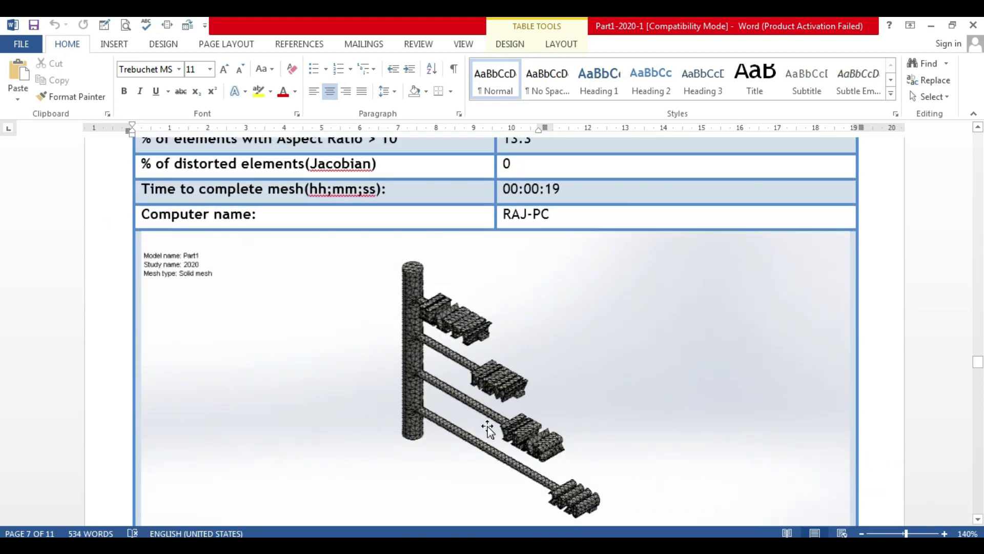
pyautogui.scroll(-18, 488, 430)
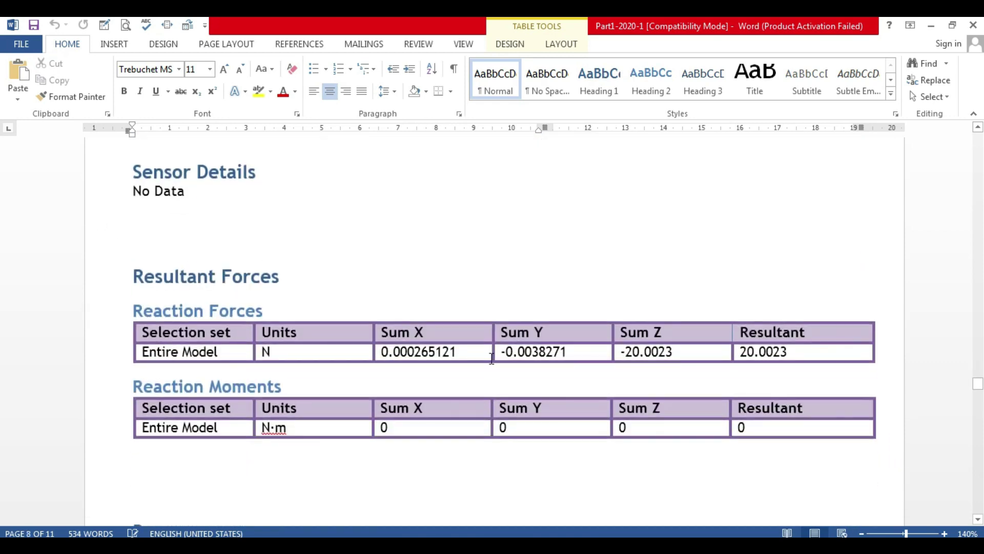
# Step: Review the report's study results, covering the stress and displacement plots and the minimum and maximum equivalent strain
pyautogui.scroll(-20, 540, 391)
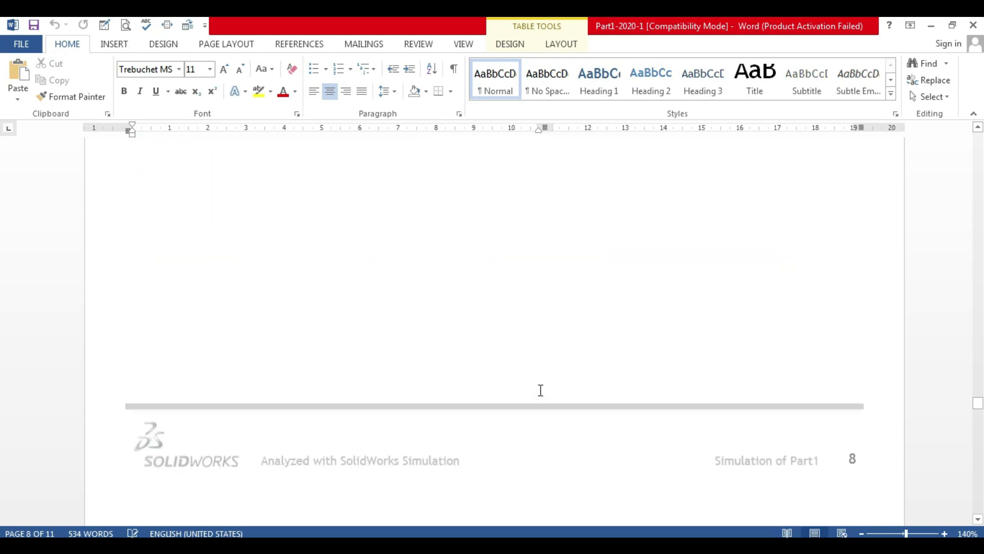
pyautogui.scroll(-7, 536, 393)
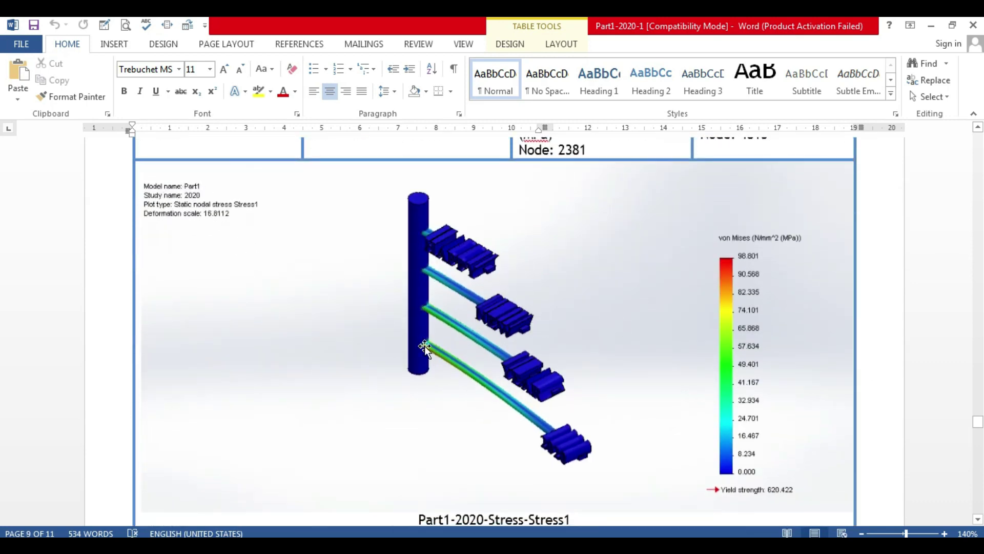
pyautogui.scroll(-3, 424, 348)
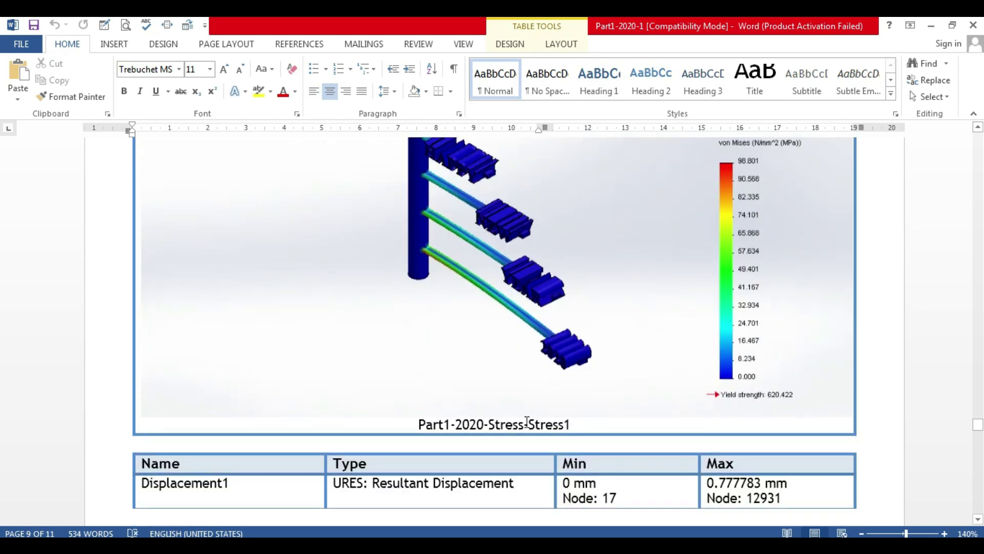
pyautogui.scroll(-4, 527, 421)
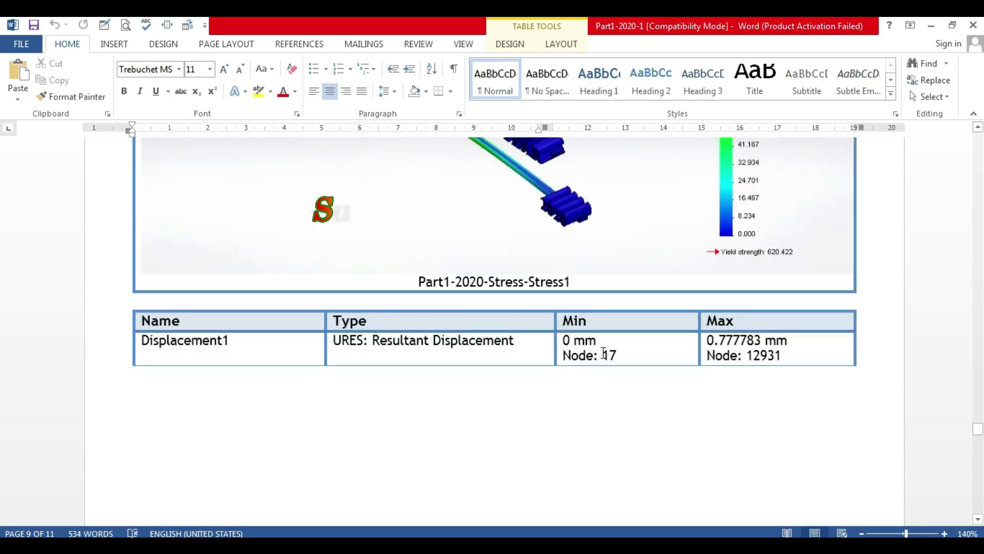
pyautogui.scroll(-7, 559, 382)
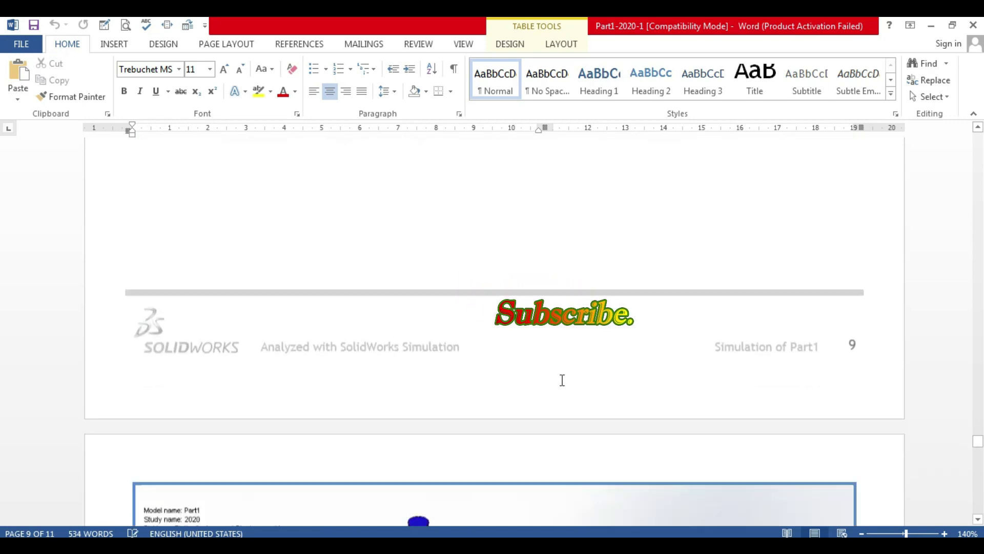
pyautogui.scroll(-10, 563, 380)
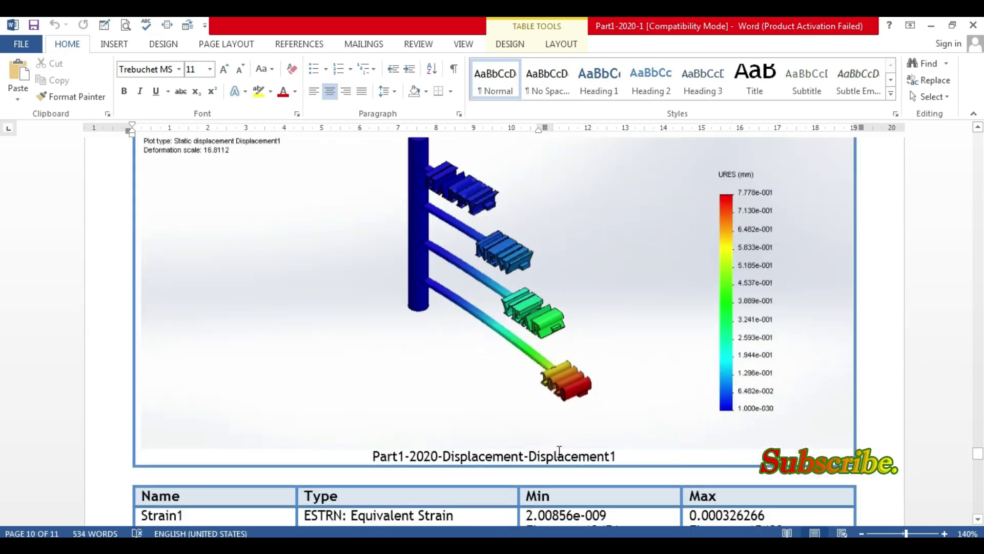
pyautogui.scroll(-3, 559, 451)
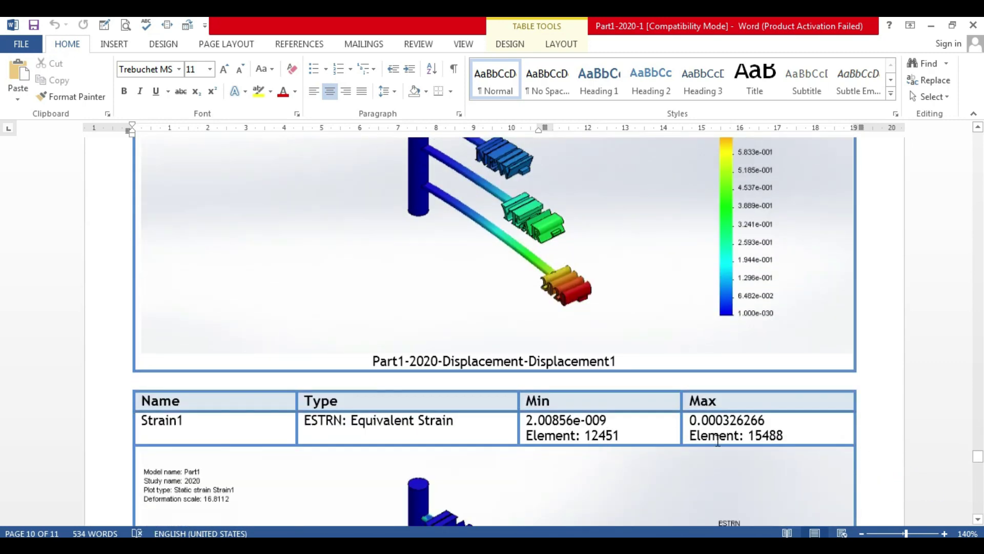
# Step: Examine the equivalent strain plot and its legend in the report, and return to the strain result in SolidWorks
pyautogui.scroll(-15, 689, 439)
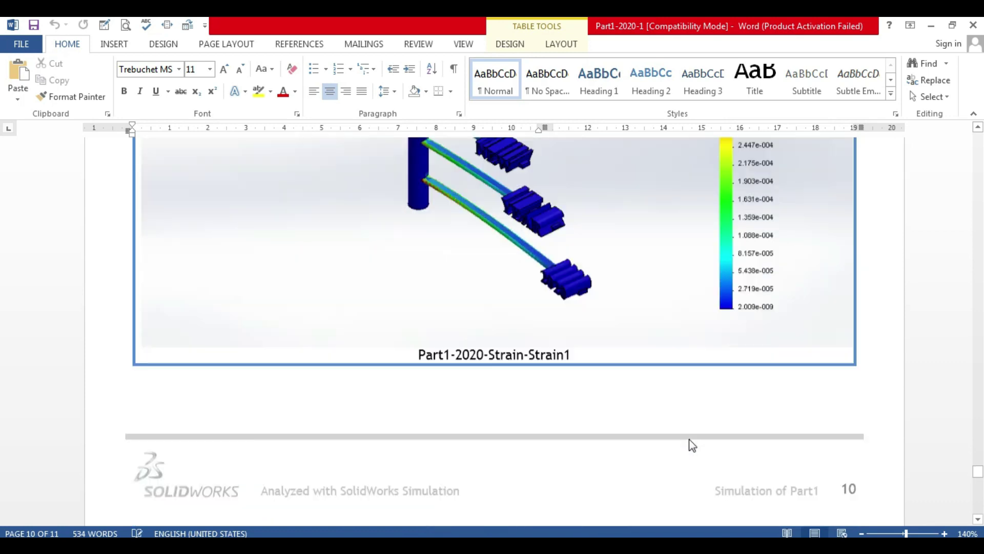
pyautogui.scroll(10, 687, 439)
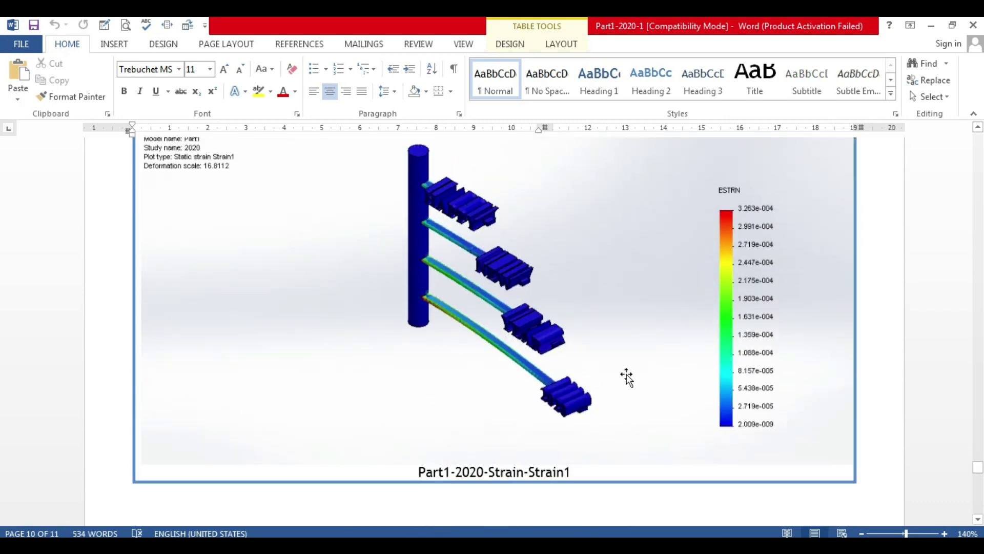
pyautogui.scroll(5, 528, 408)
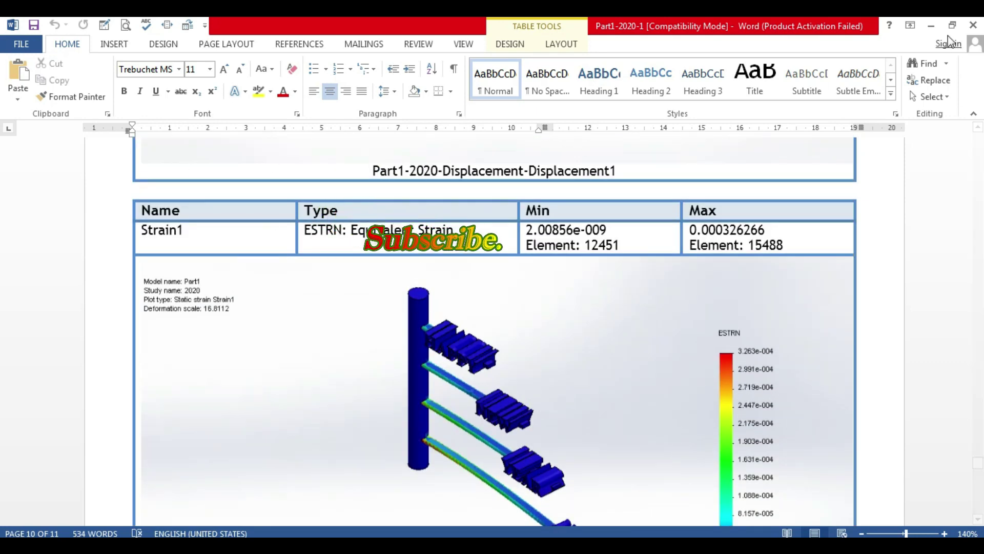
pyautogui.click(936, 28)
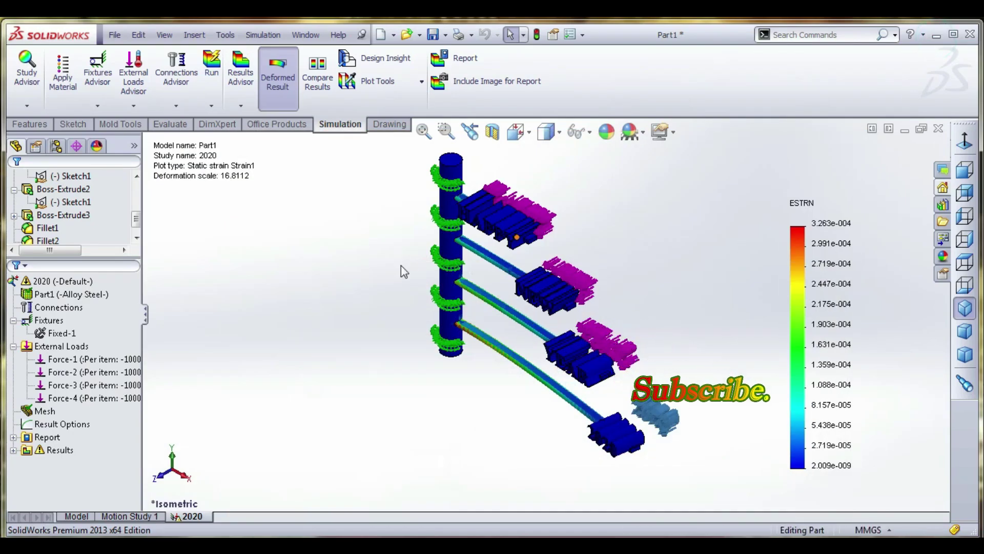
pyautogui.press('space')
pyautogui.moveTo(788, 500)
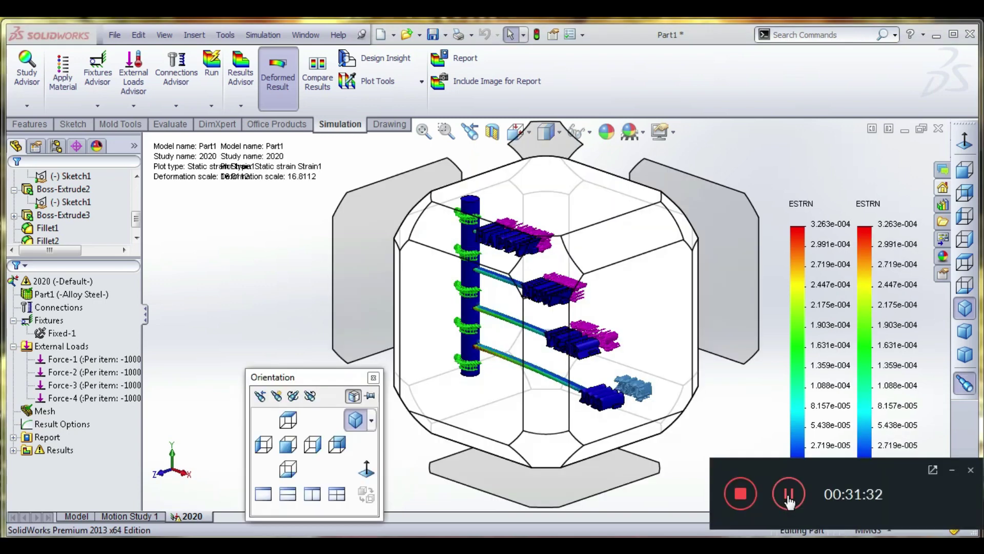
pyautogui.click(765, 438)
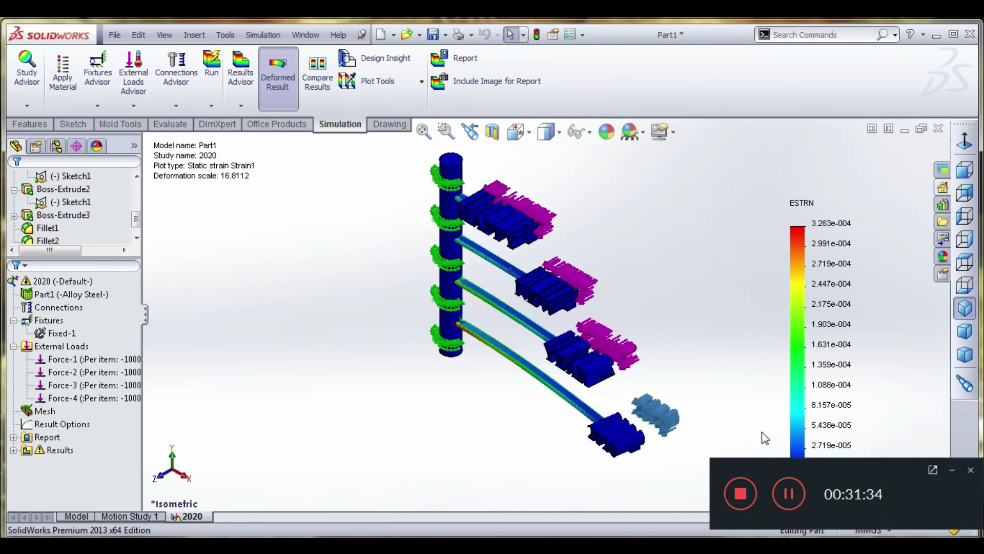
pyautogui.click(948, 470)
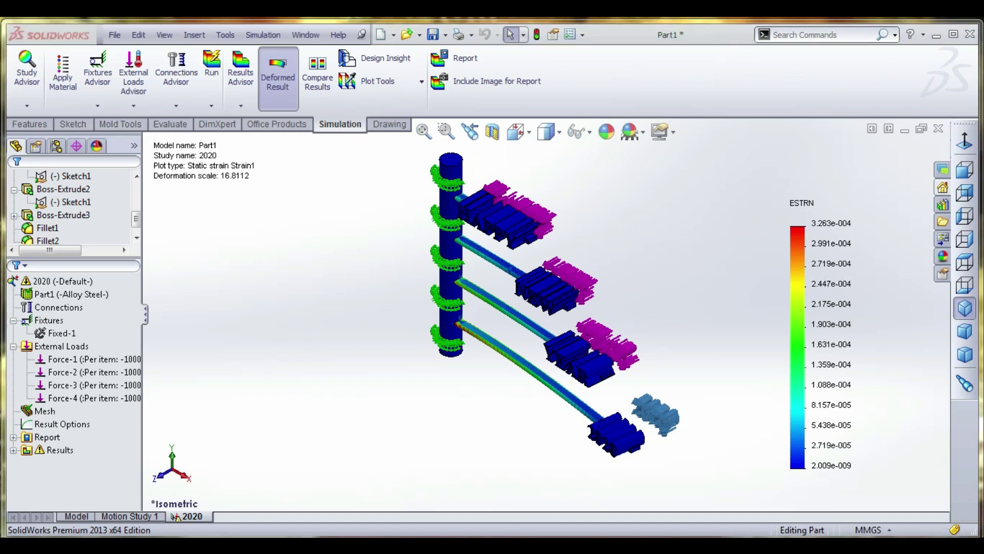
pyautogui.click(852, 537)
pyautogui.click(738, 488)
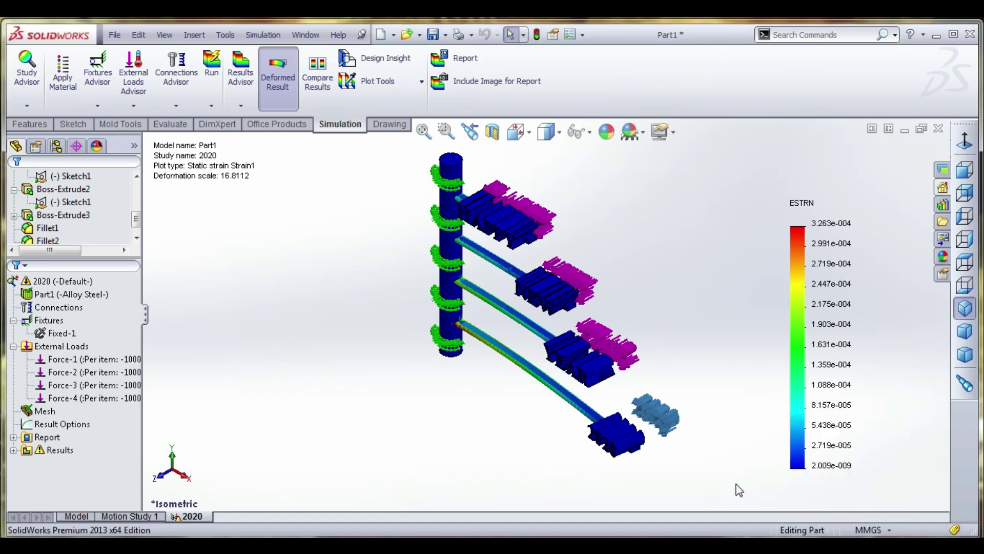
pyautogui.press('space')
pyautogui.click(375, 379)
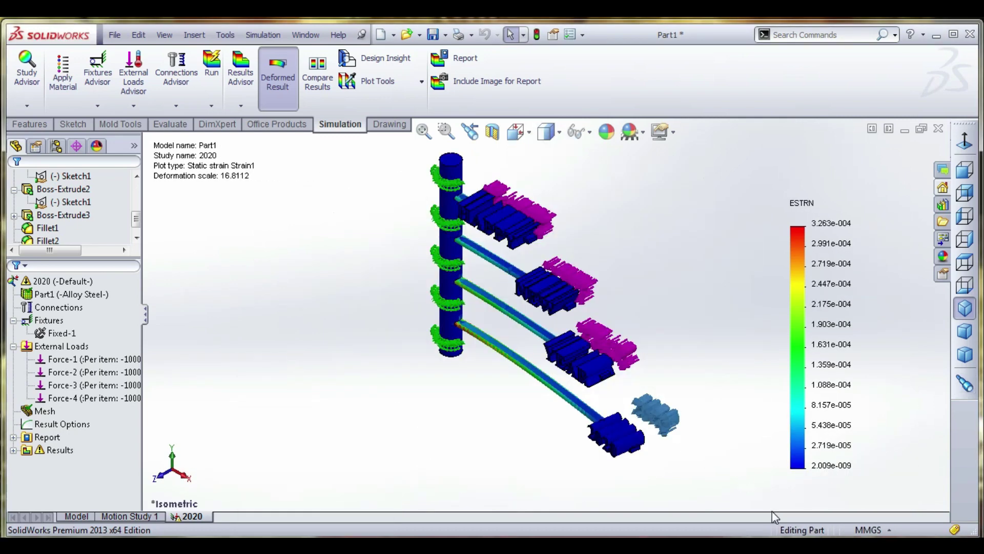